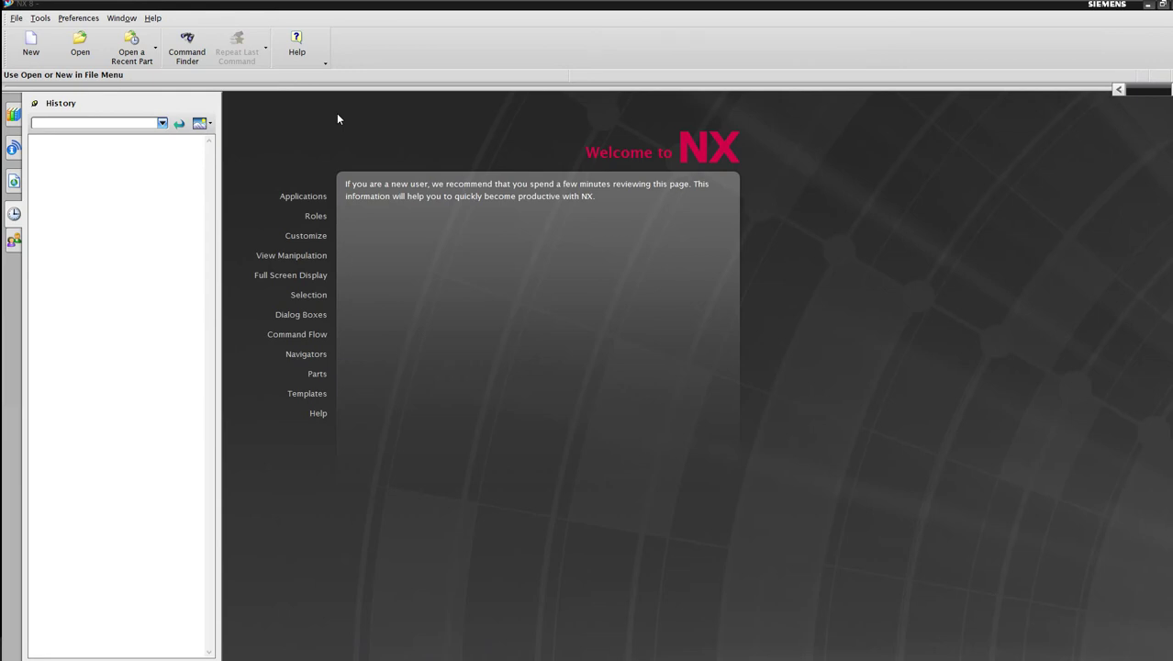
Step: Create a new modeling part, model1.prt
click(1149, 5)
click(309, 294)
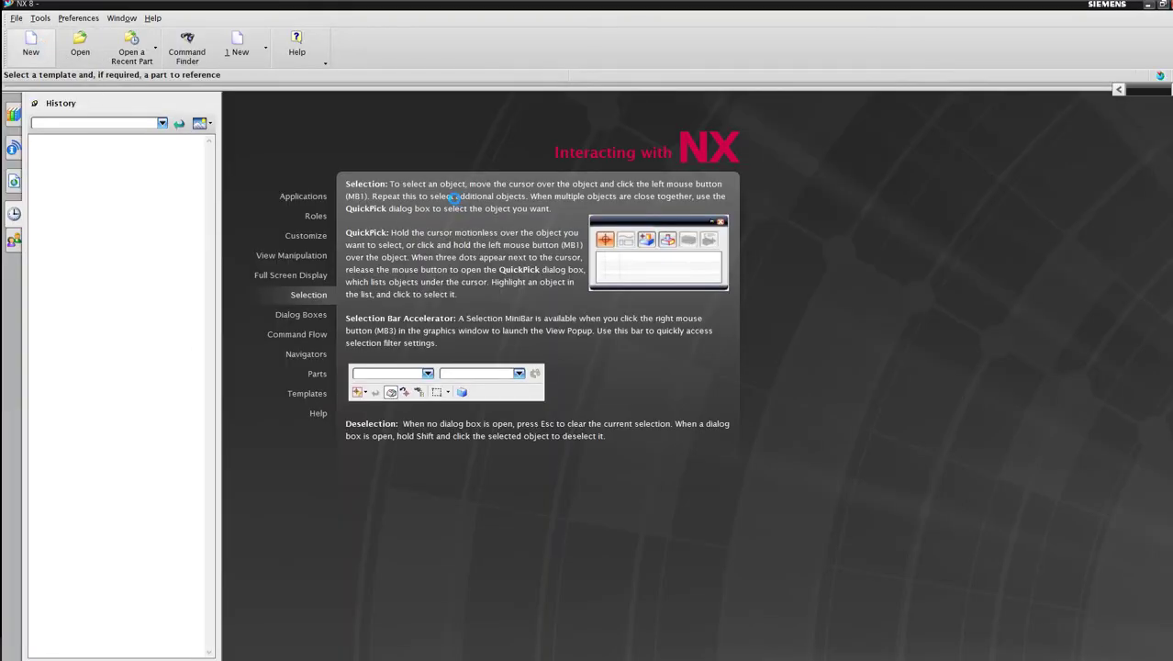
double_click(300, 314)
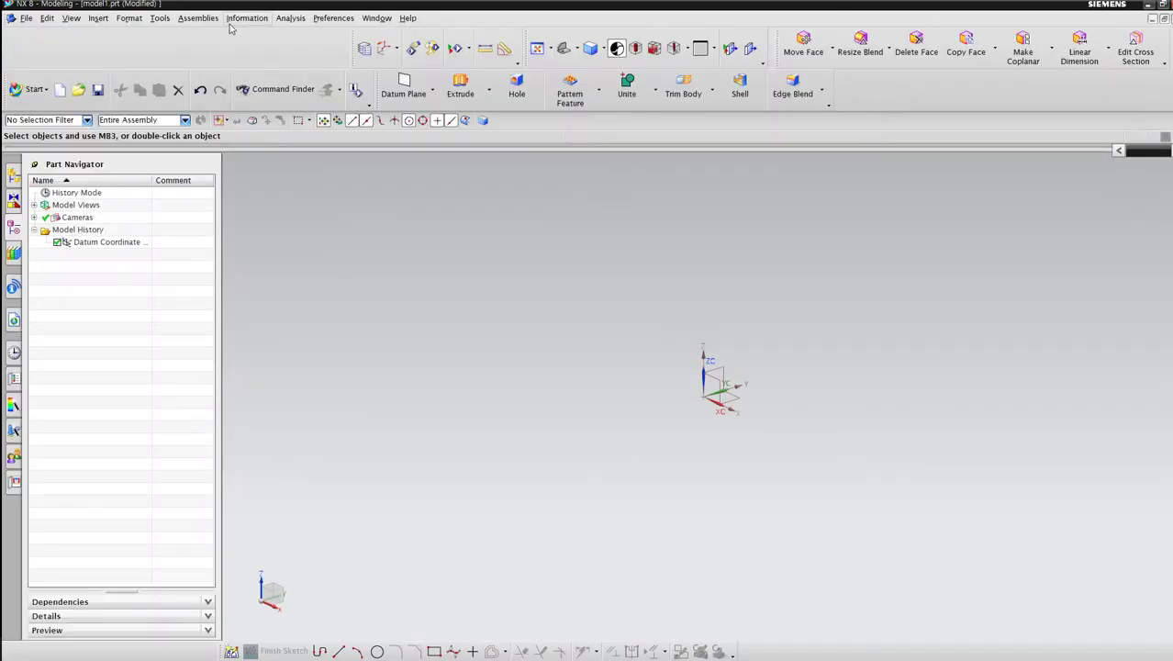
Step: Start a sketch on the XZ datum plane and orient the view to the front
click(98, 19)
click(117, 34)
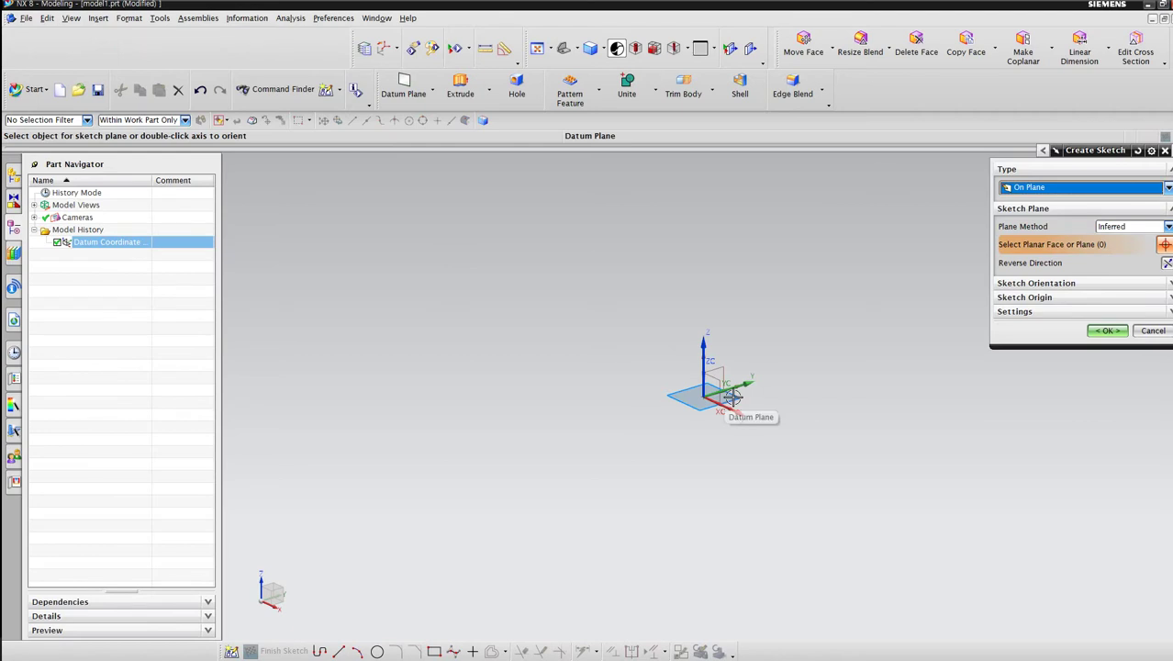
click(721, 390)
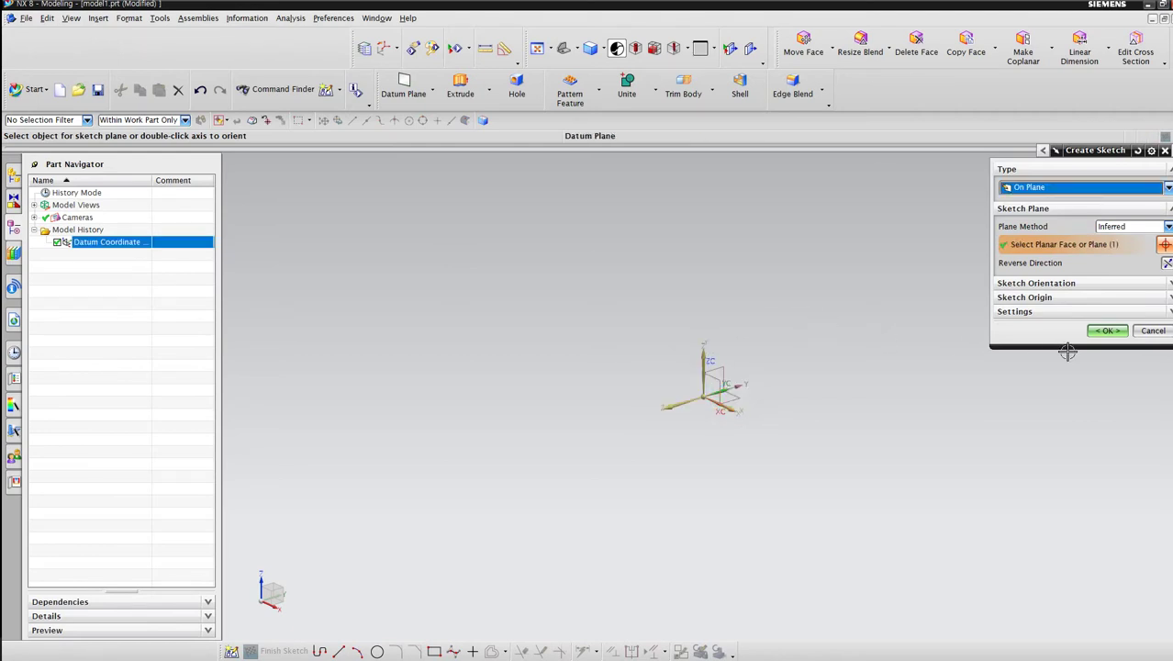
click(1107, 331)
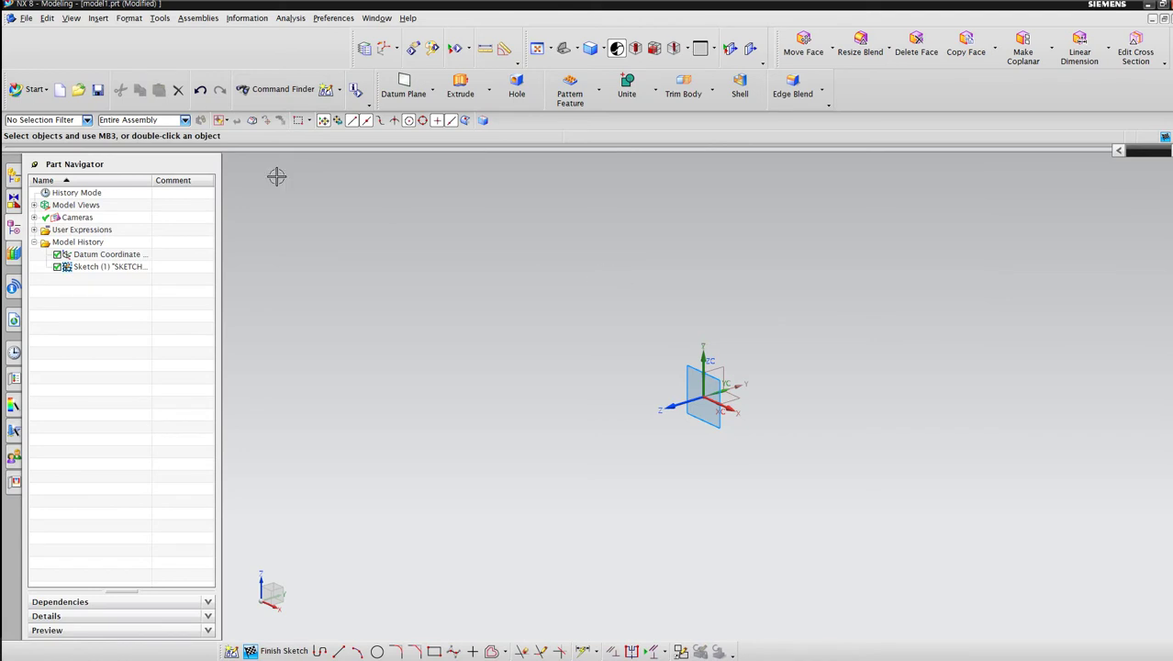
right_click(564, 350)
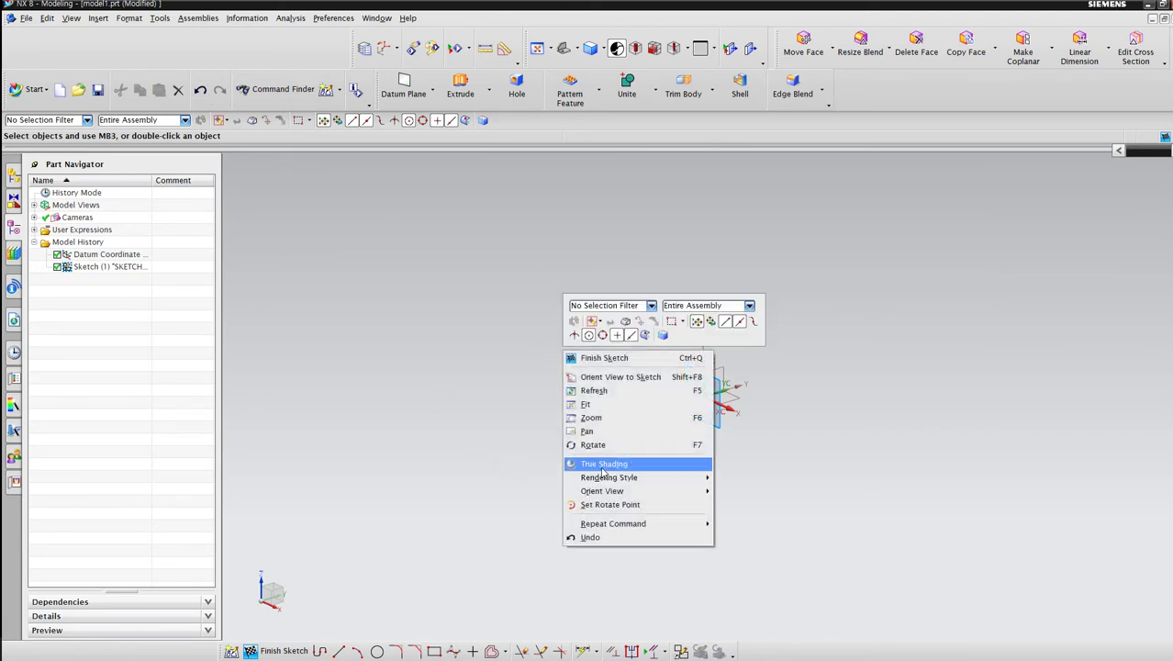
mouse_move(602, 491)
click(756, 514)
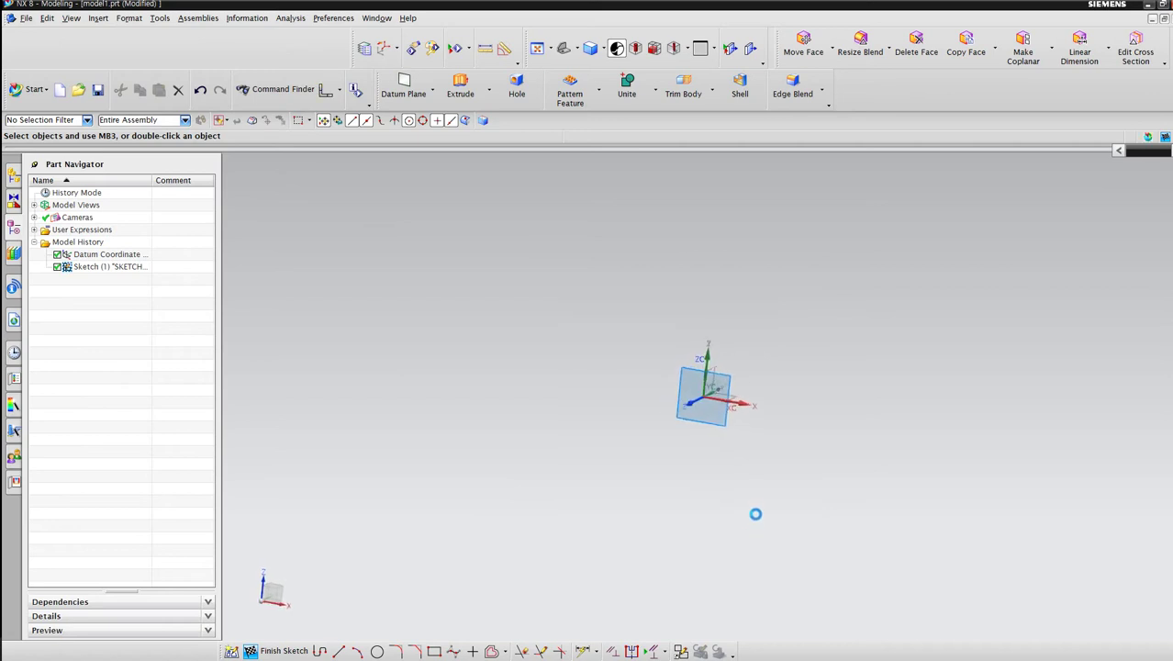
Step: Draw a horizontal line of length 10 at angle 0 from the sketch origin
click(339, 651)
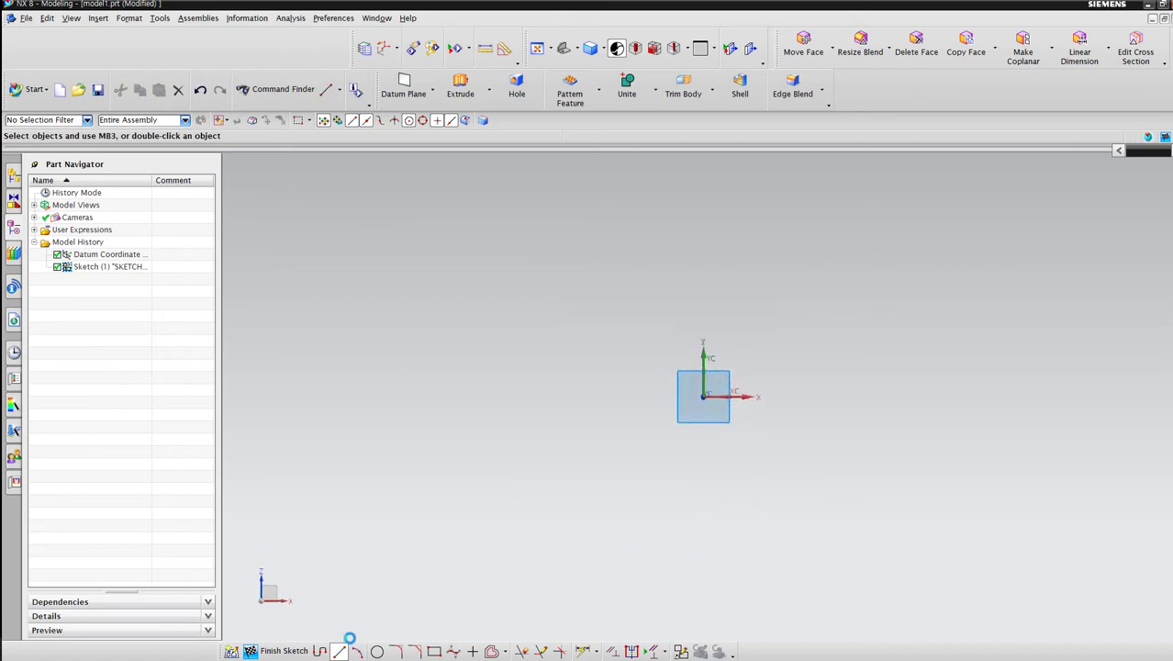
click(703, 397)
text(10)
key(Tab)
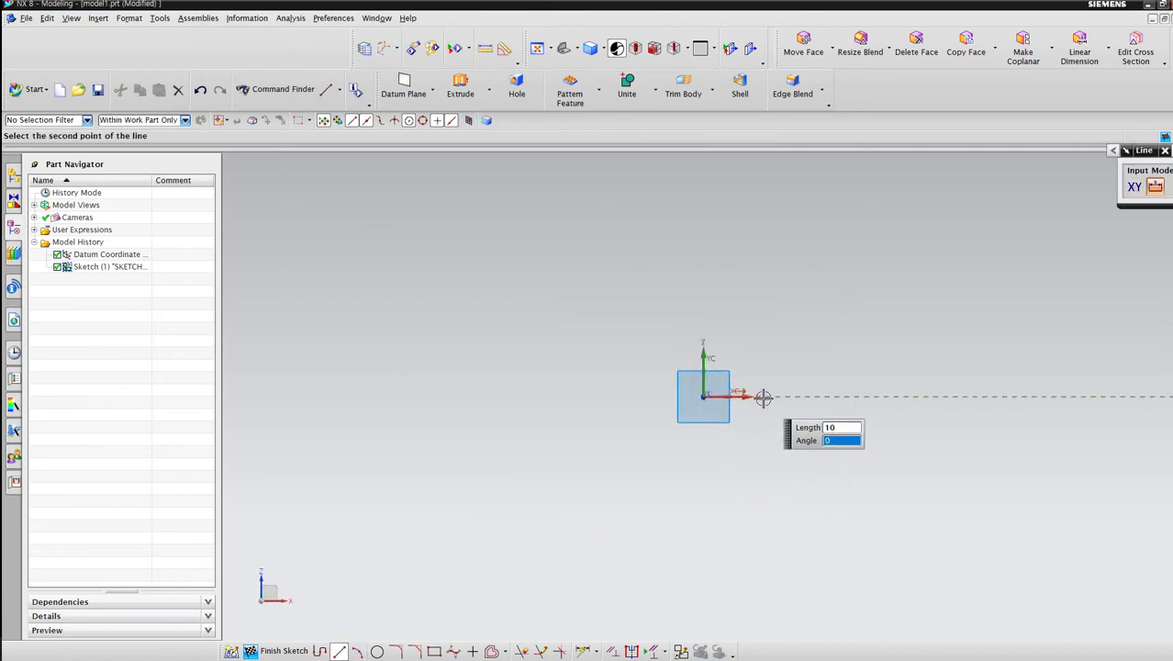
key(Return)
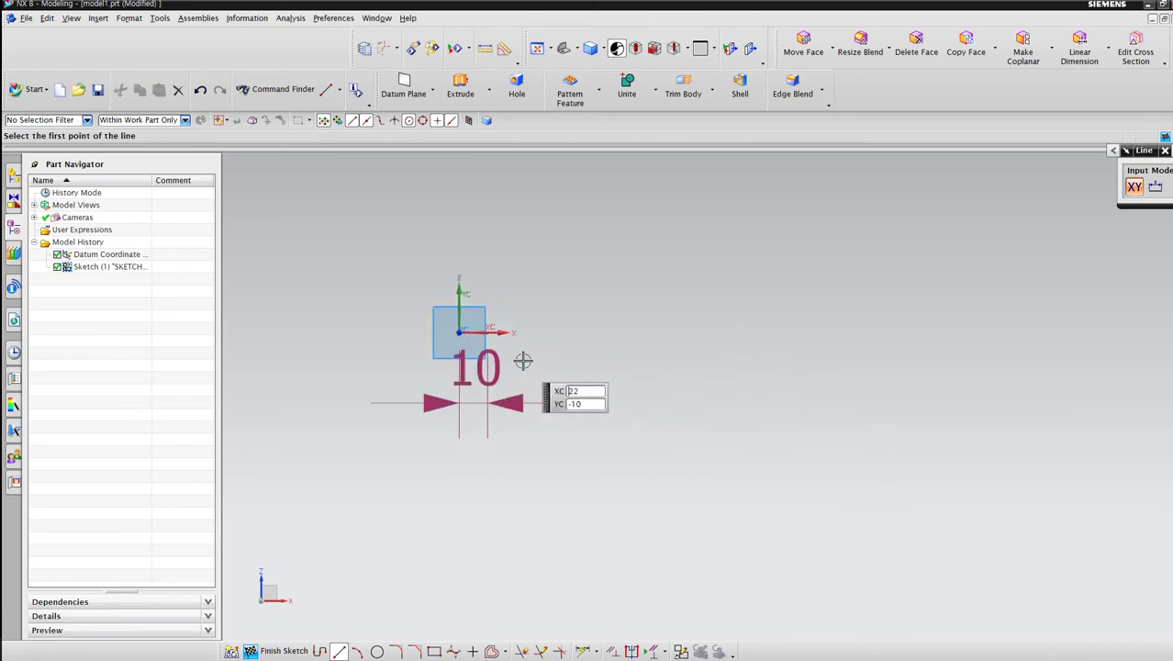
Step: Draw a vertical line of length 10 at angle 90 upward from the free end of the first line
click(383, 248)
text(1)
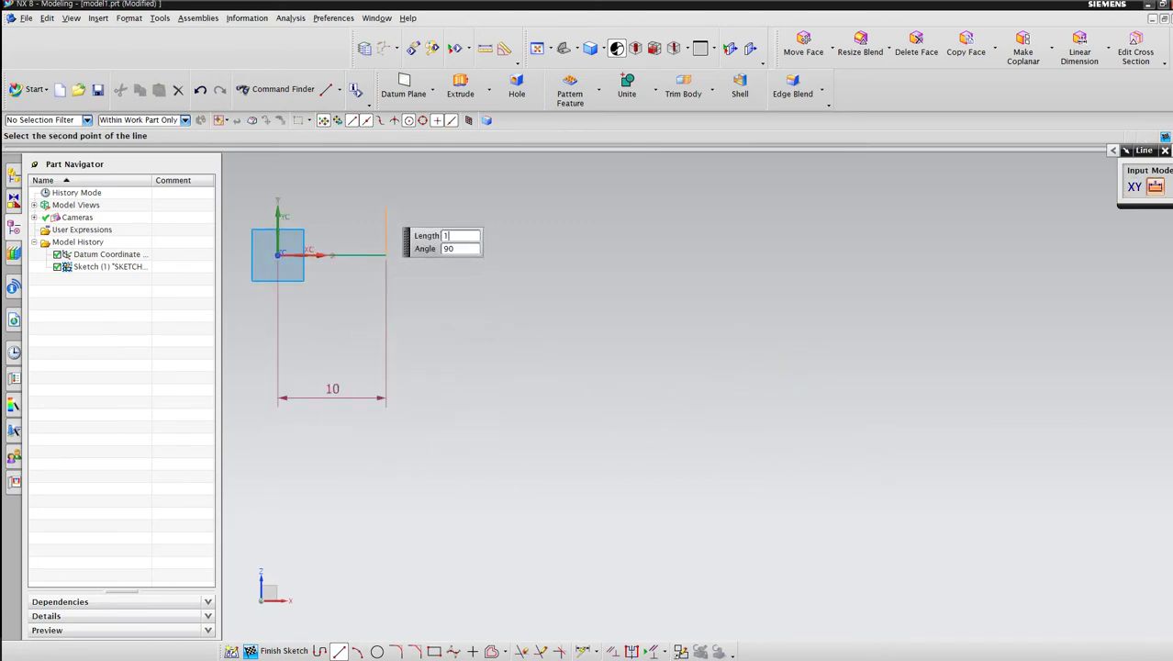
text(0)
key(Tab)
key(Return)
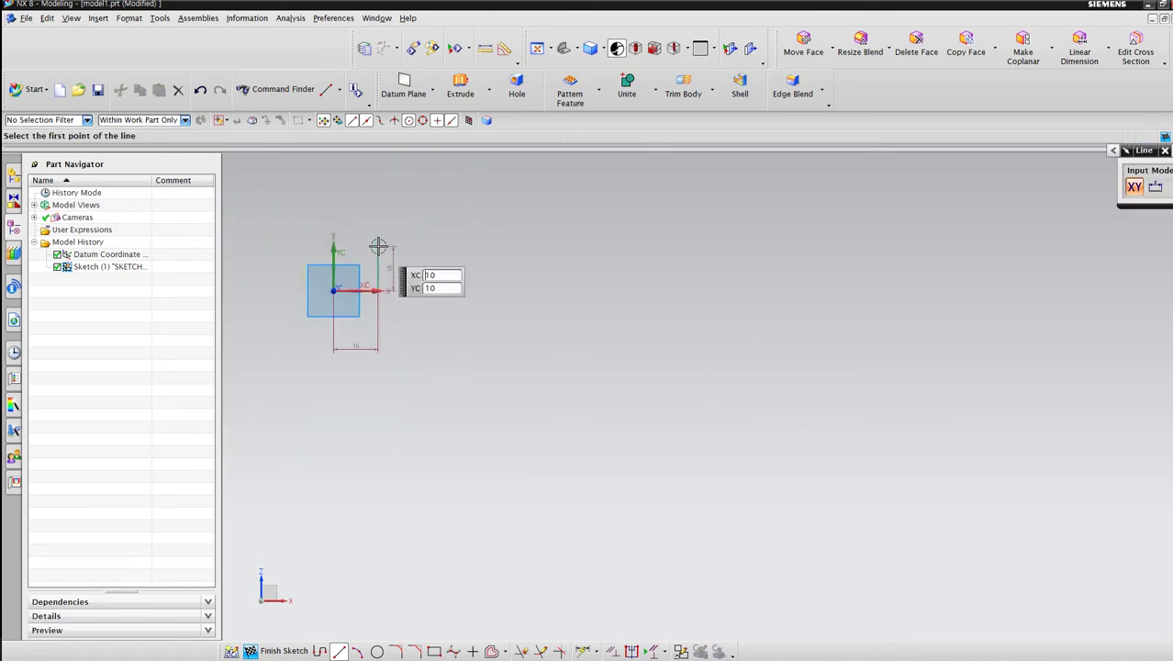
Step: Continue the profile from the upper endpoint with a horizontal line of length 10 and a downward vertical line of length 10
click(378, 246)
text(10)
key(Tab)
key(Return)
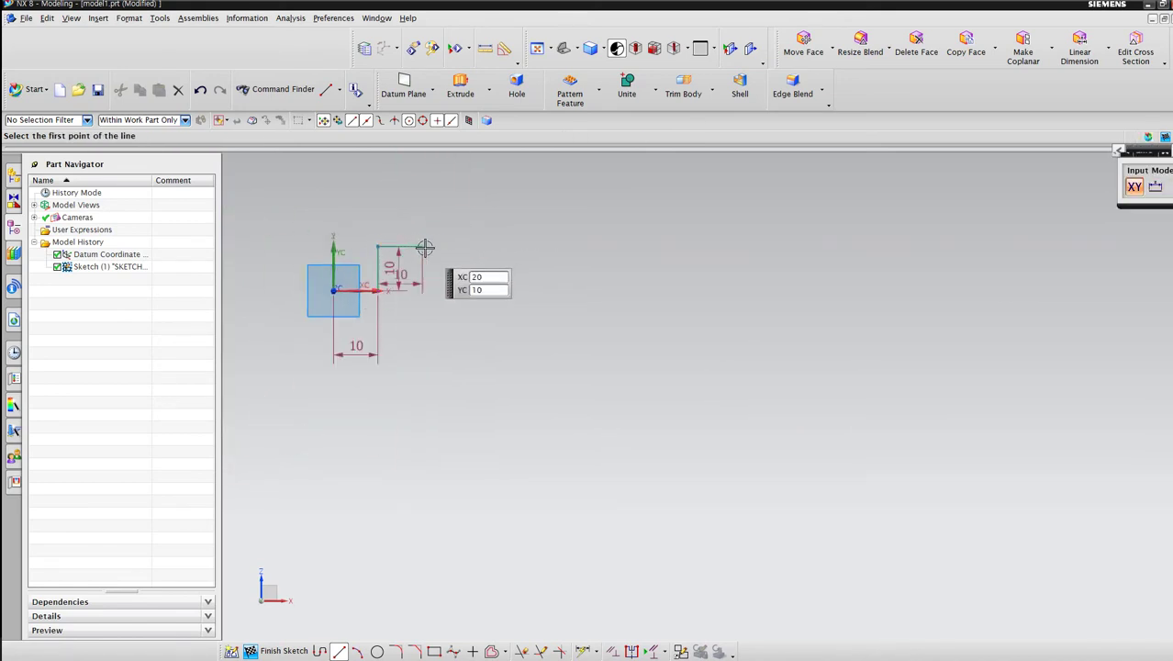
click(424, 247)
text(10)
key(Tab)
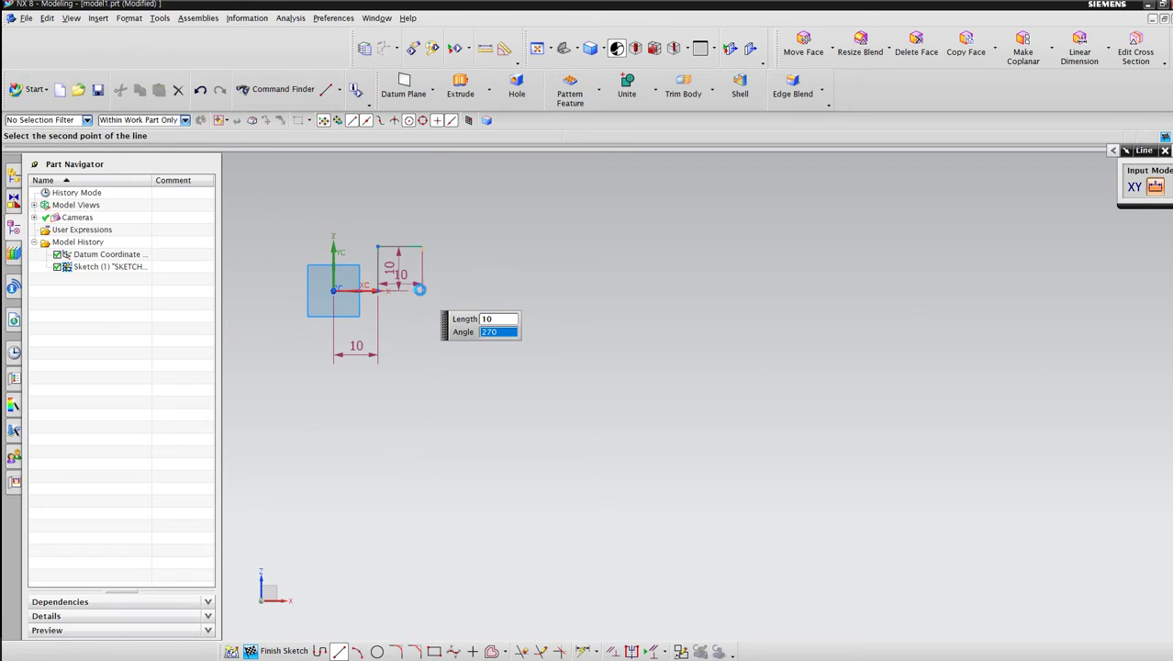
key(Return)
Step: Close the stepped profile's run with a final horizontal line of length 10 at angle 0 from the lower endpoint
click(423, 290)
text(10)
key(Tab)
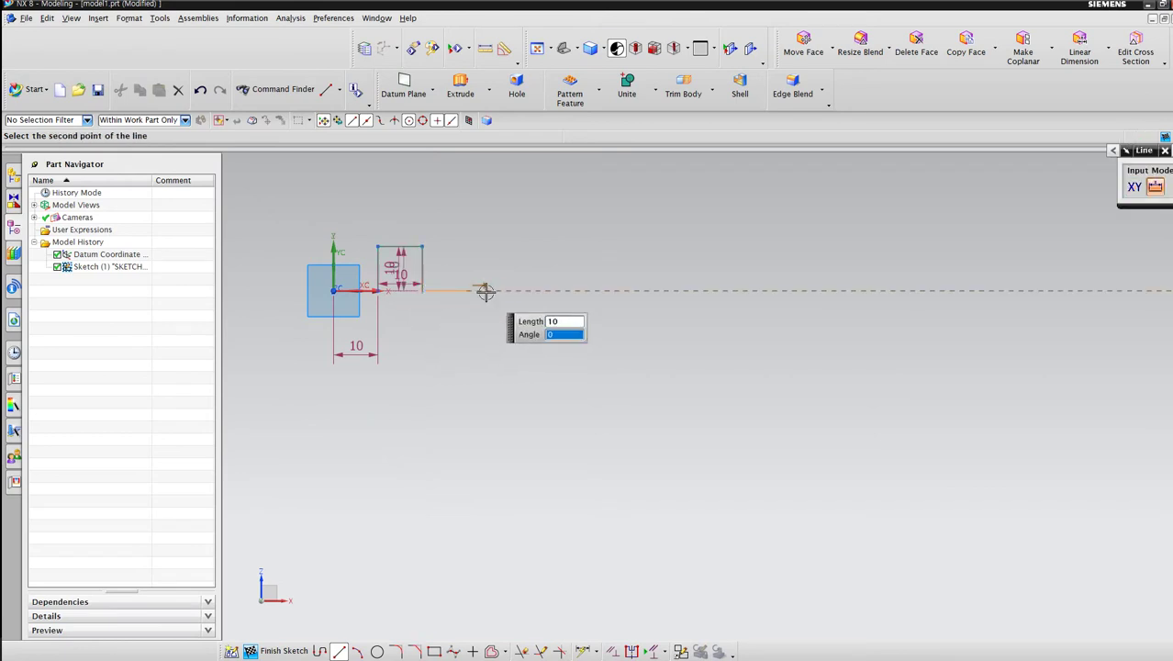
key(Return)
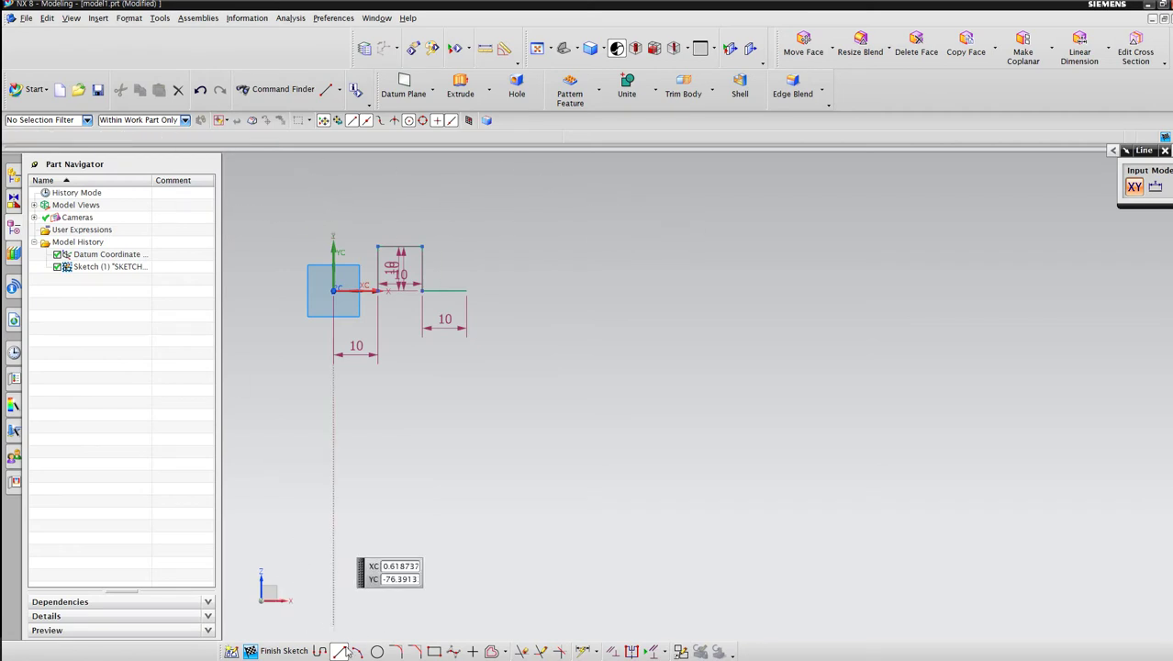
Step: Round the four corners of the stepped profile with radius 3 fillets and finish the sketch
click(395, 651)
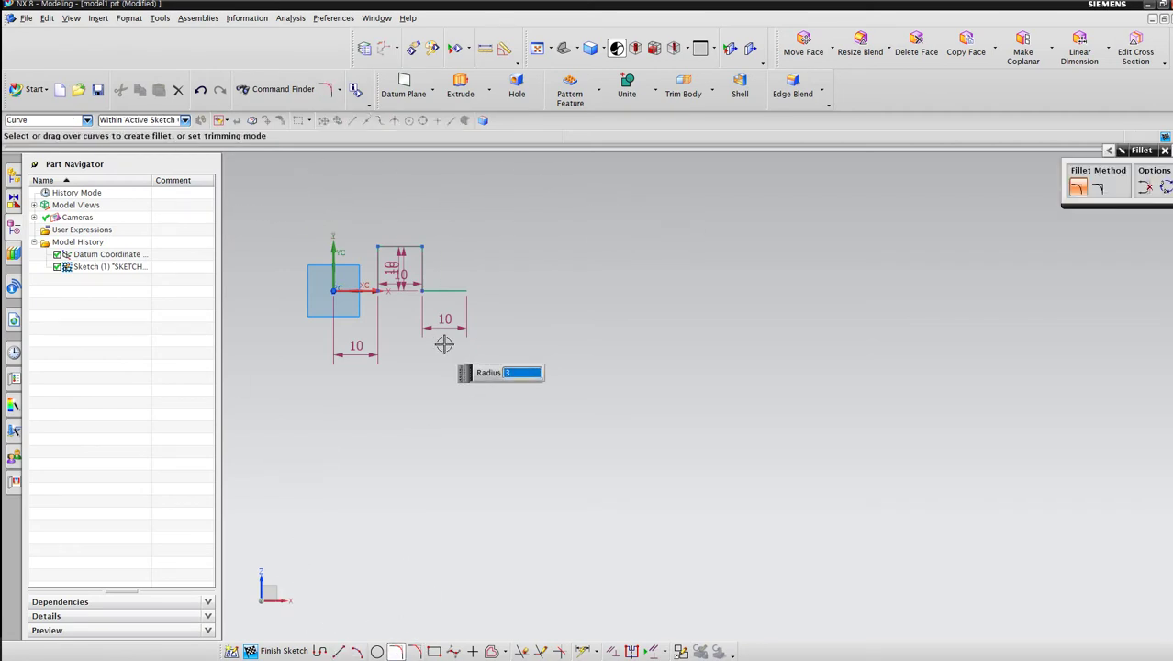
scroll(367, 294, up, 5)
click(316, 265)
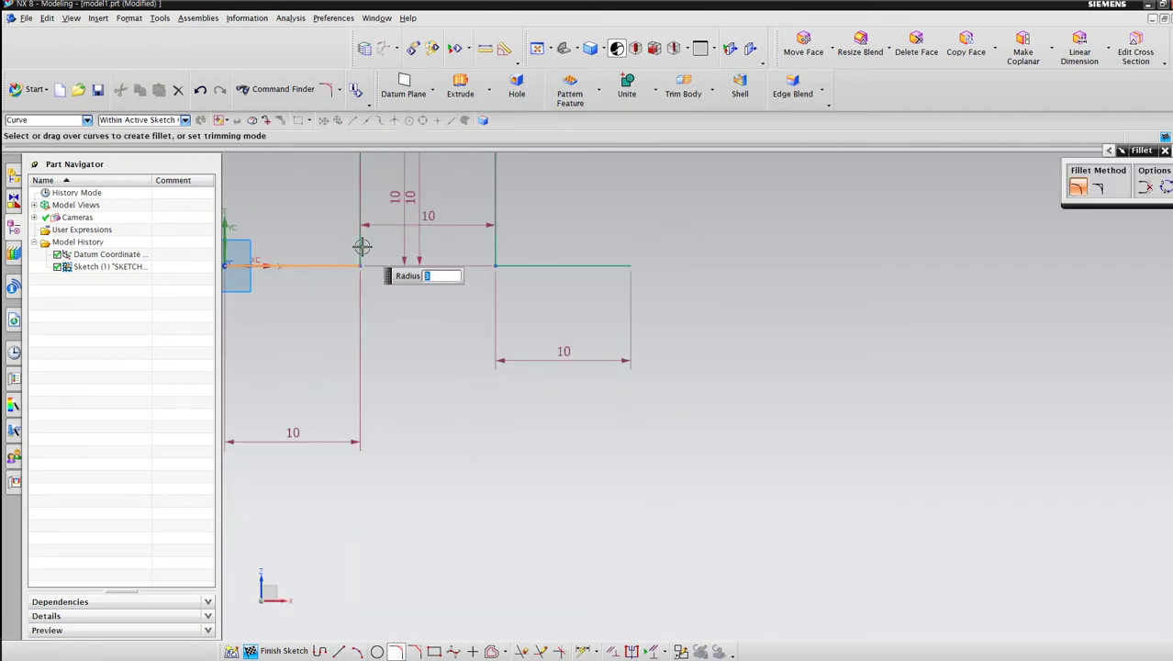
click(362, 244)
scroll(380, 327, down, 3)
click(386, 227)
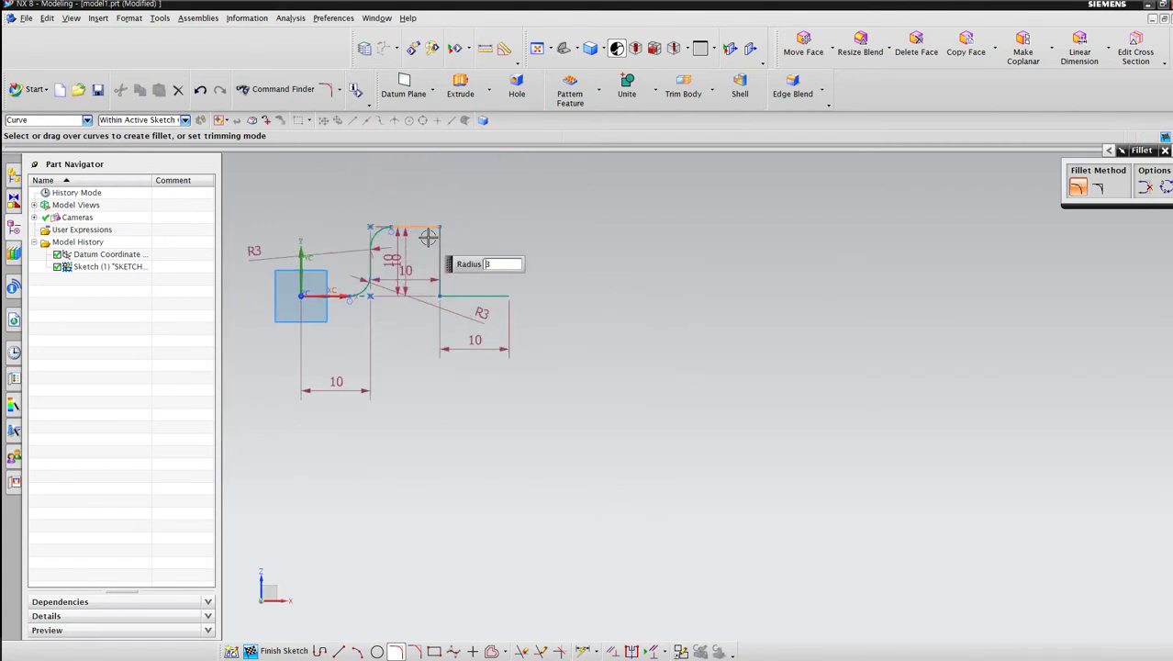
click(440, 273)
click(452, 292)
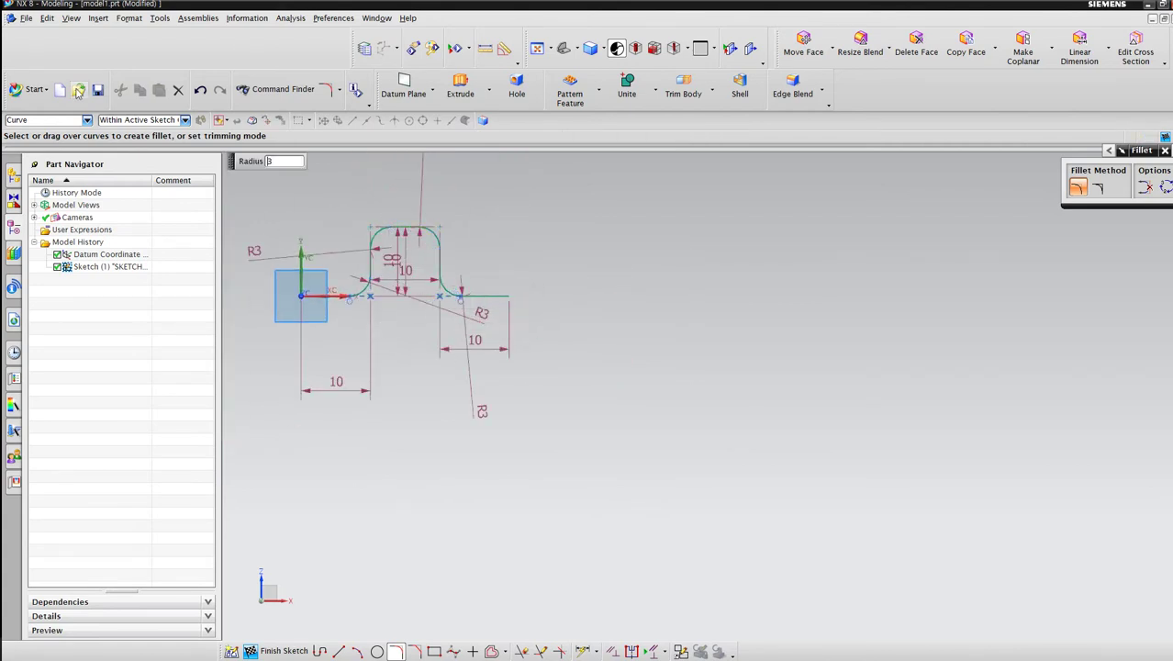
click(280, 650)
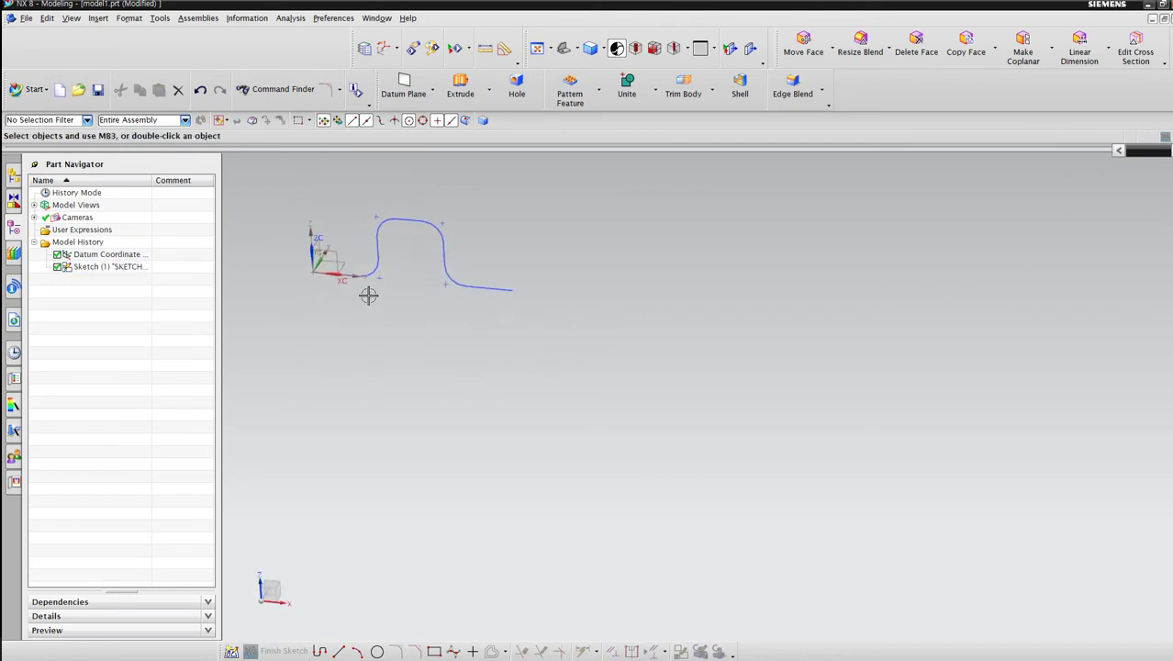
click(101, 267)
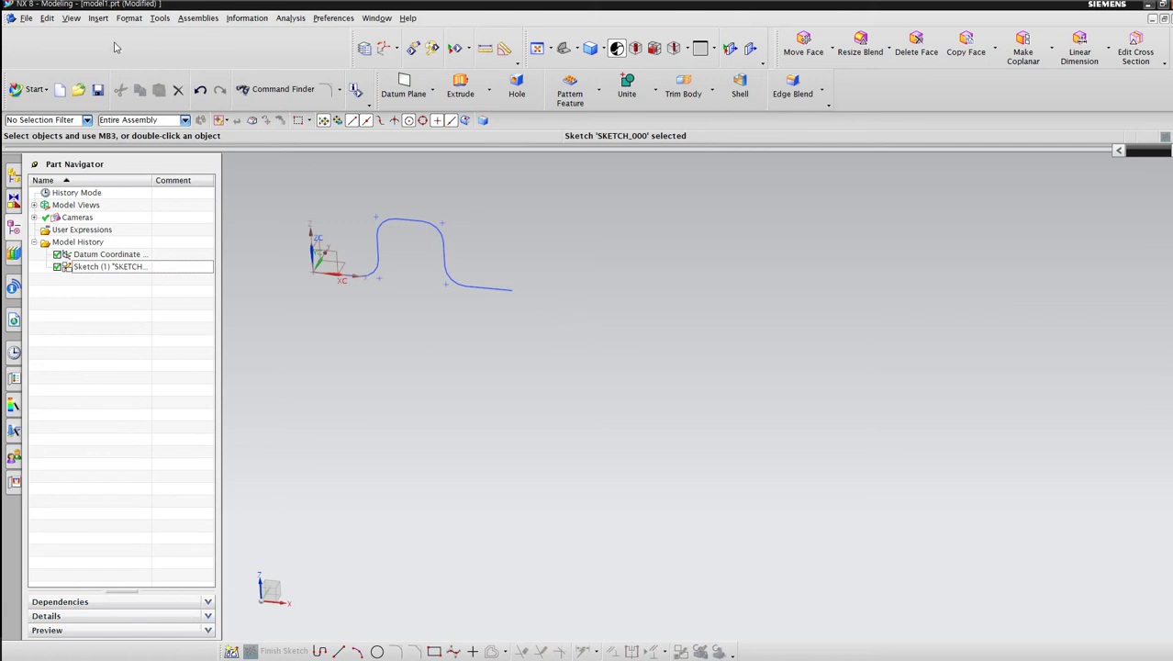
click(129, 18)
click(147, 79)
key(Escape)
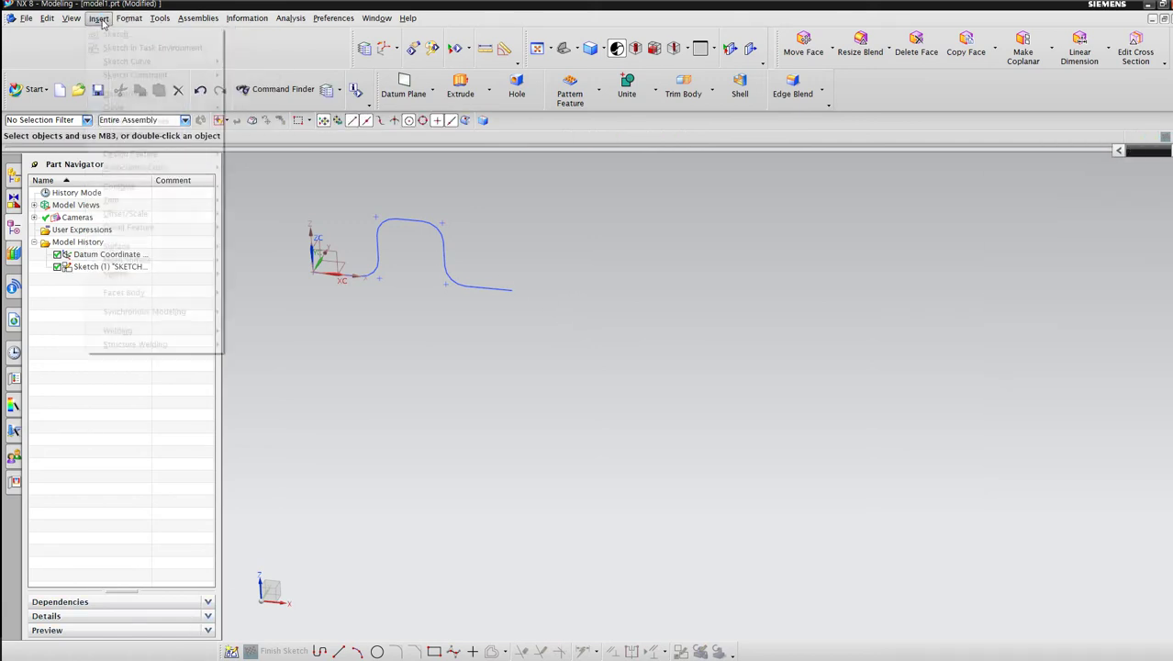
Step: Start a second sketch on the XY datum plane
click(107, 35)
click(338, 260)
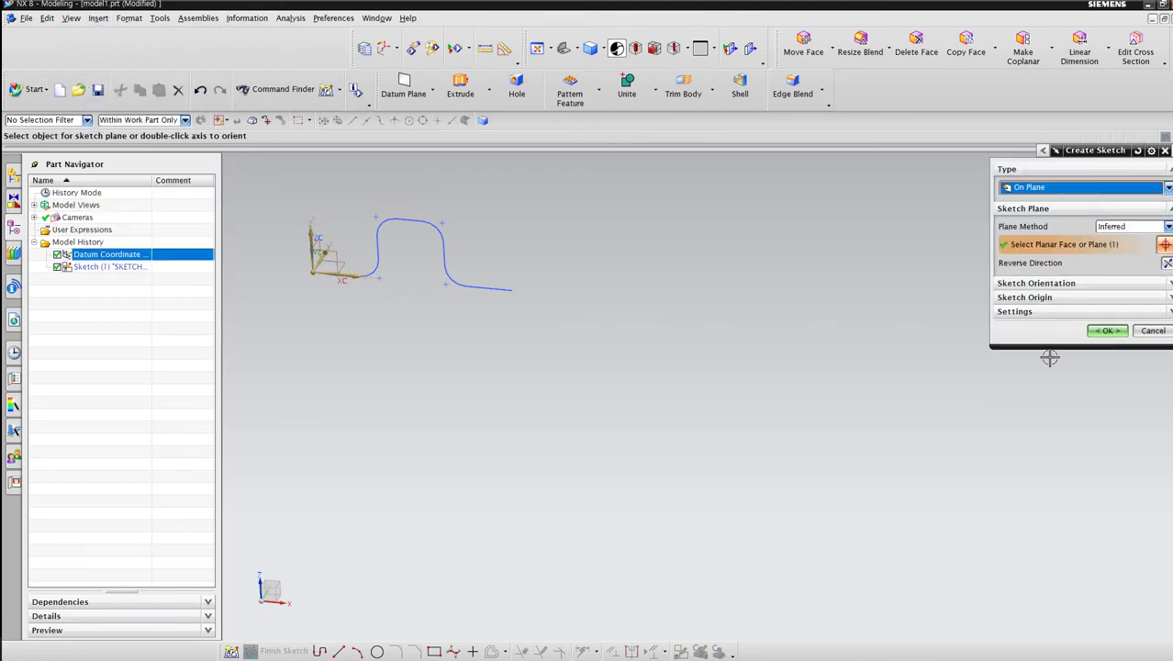
click(1106, 332)
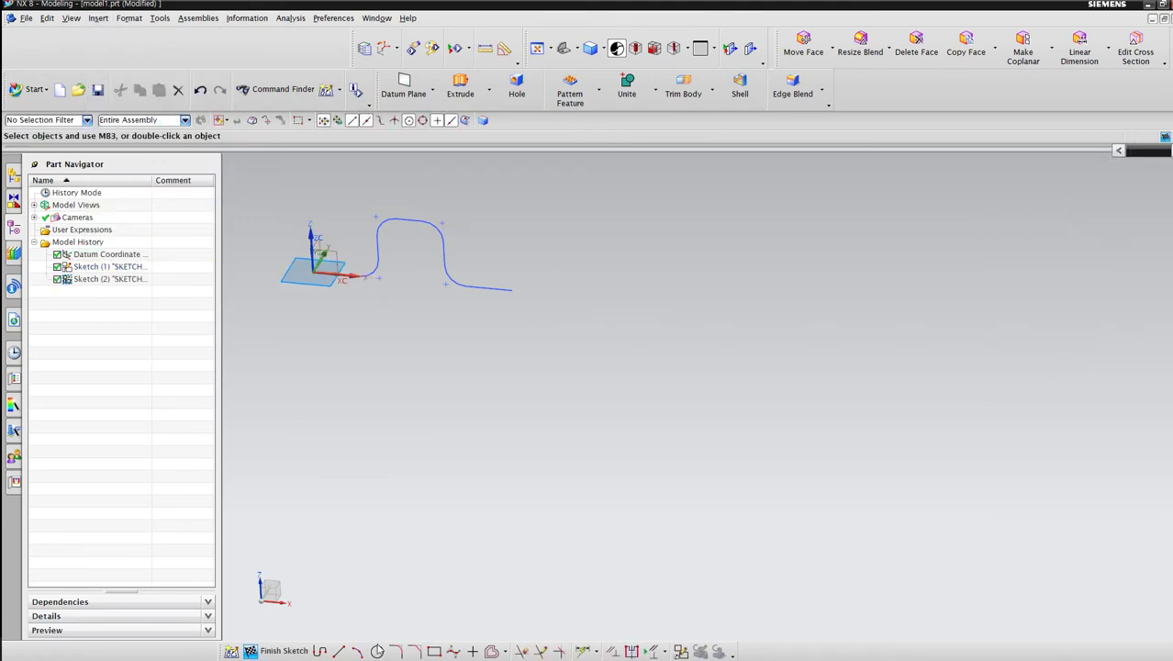
Step: Try to draw a line starting at XC 15 in the new sketch
click(339, 651)
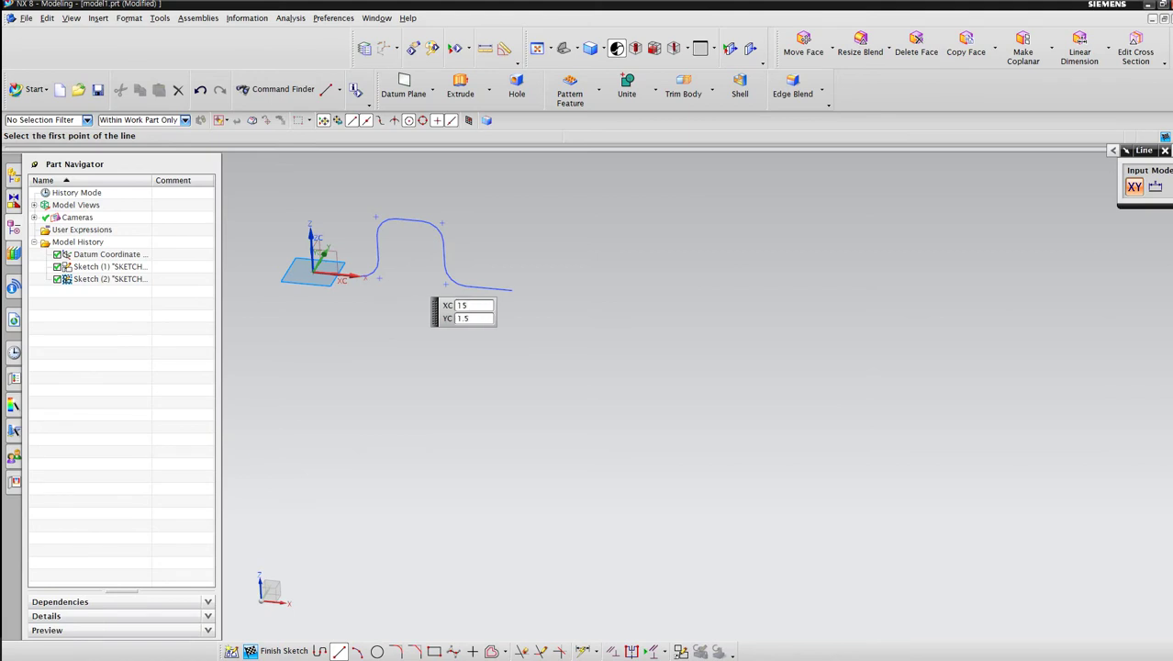
key(Tab)
key(Return)
scroll(417, 276, up, 4)
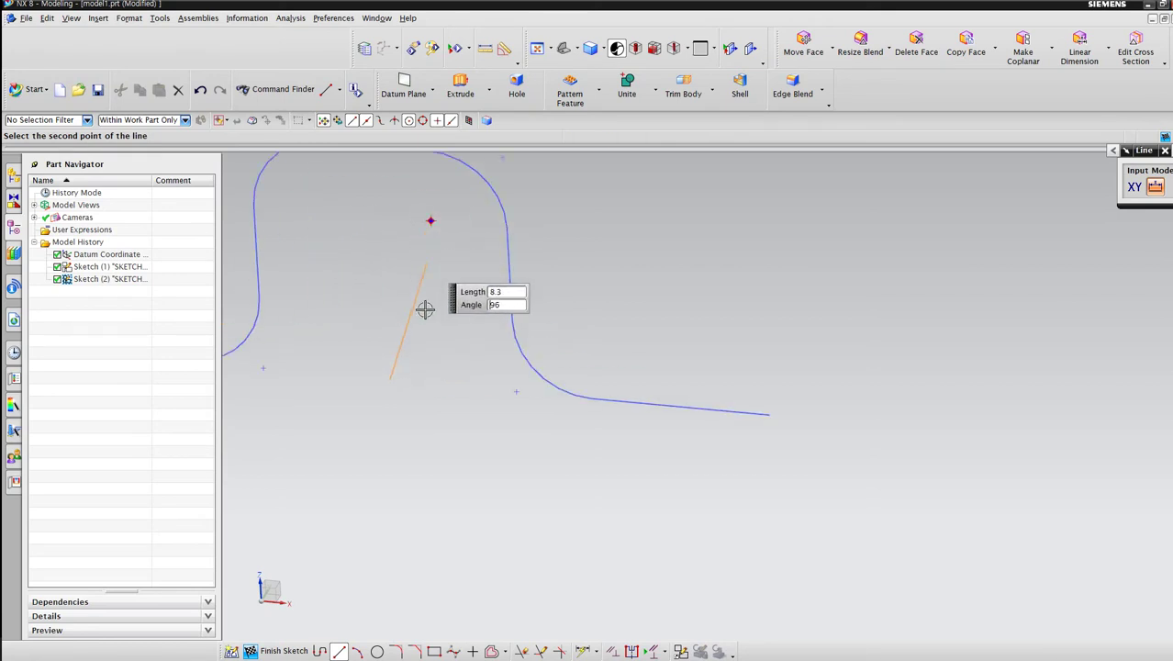
scroll(418, 367, down, 4)
middle_drag(405, 432, 439, 314)
Step: Orient the view to the top so the XY sketch plane is seen straight on
right_click(445, 342)
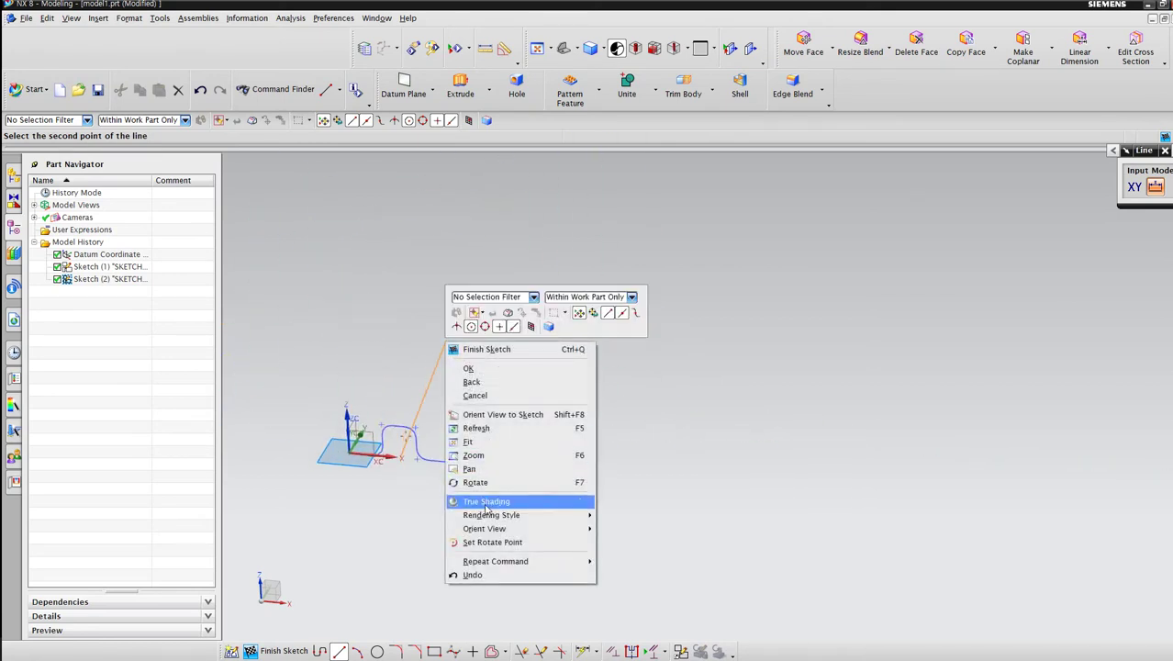
mouse_move(569, 528)
click(634, 556)
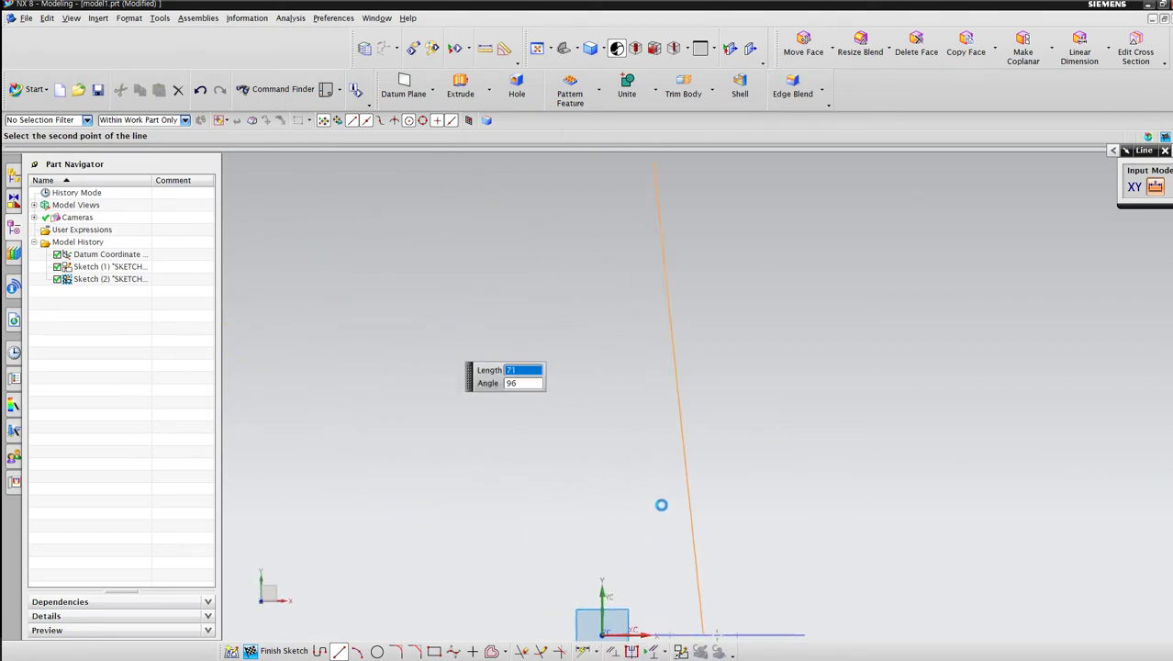
Step: Undo the stray line starting at XC 15 and cancel the restarted line
key(Tab)
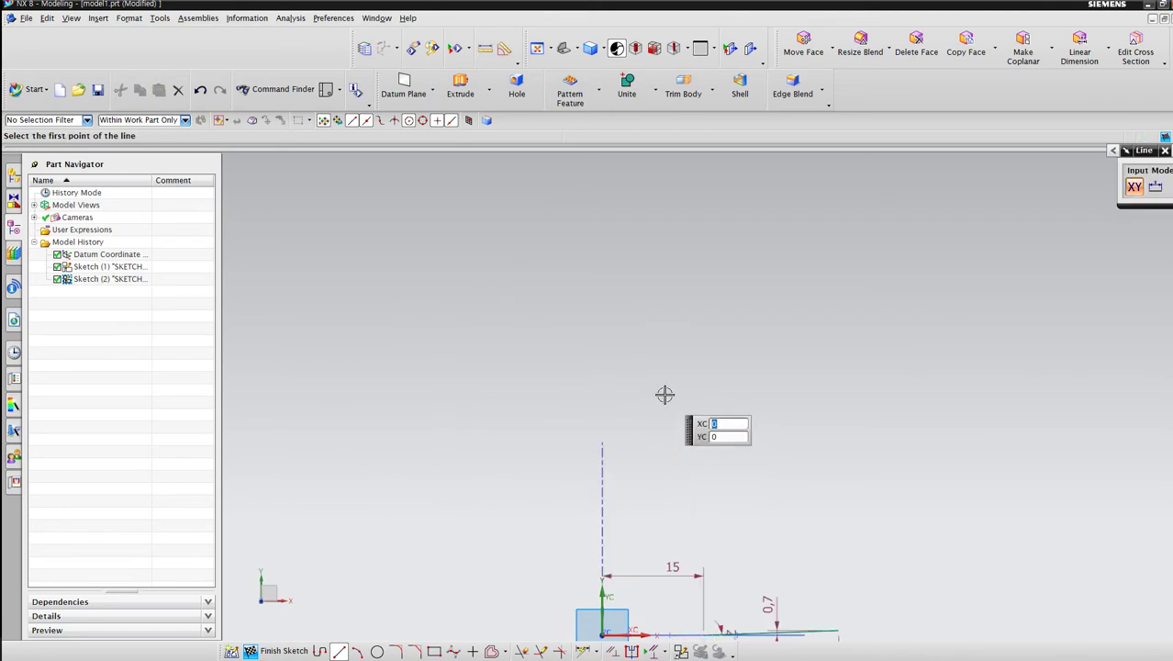
key(ctrl+z)
mouse_move(680, 533)
shift+middle_down()
mouse_move(674, 415)
mouse_move(713, 482)
mouse_move(644, 427)
shift+middle_up()
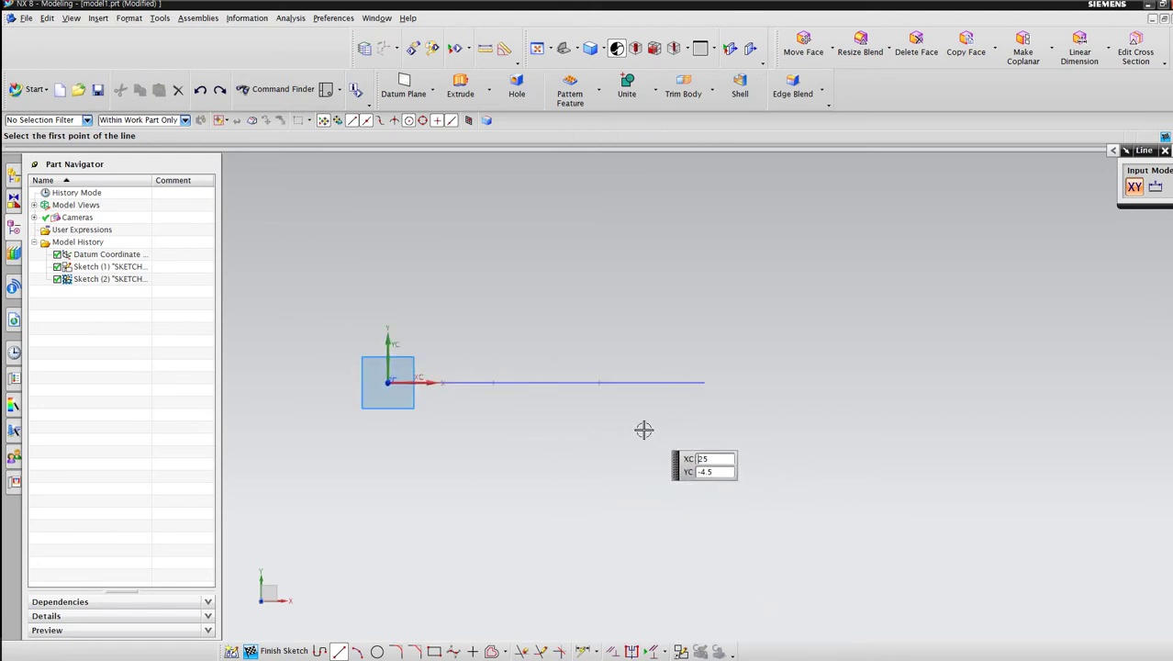
click(545, 383)
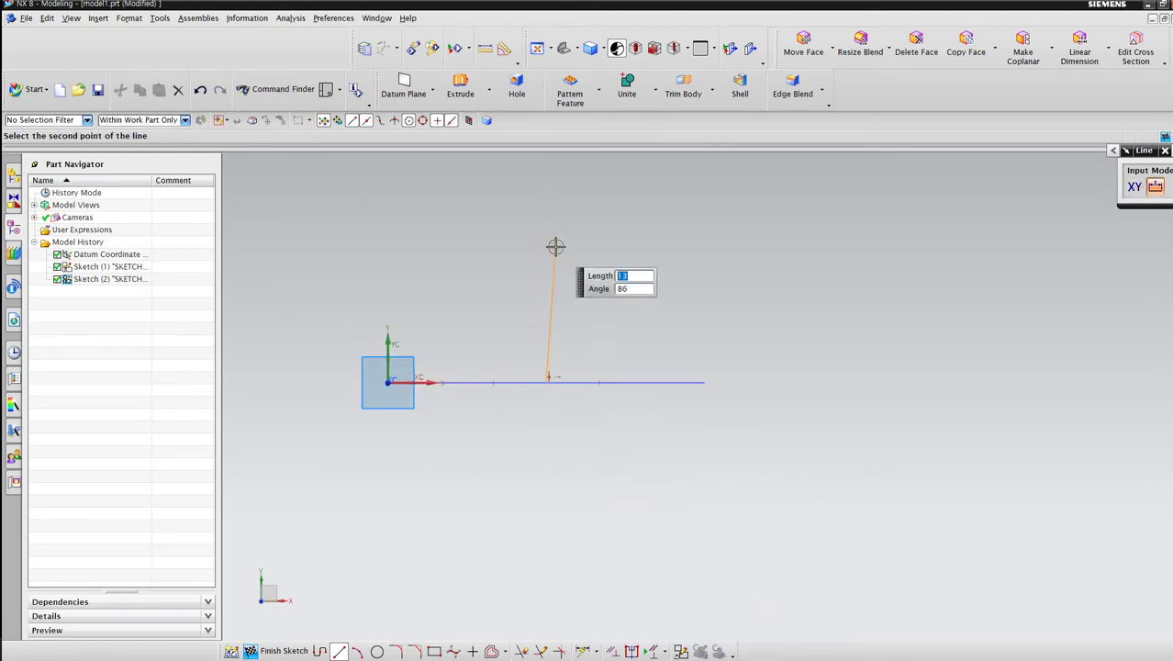
key(Escape)
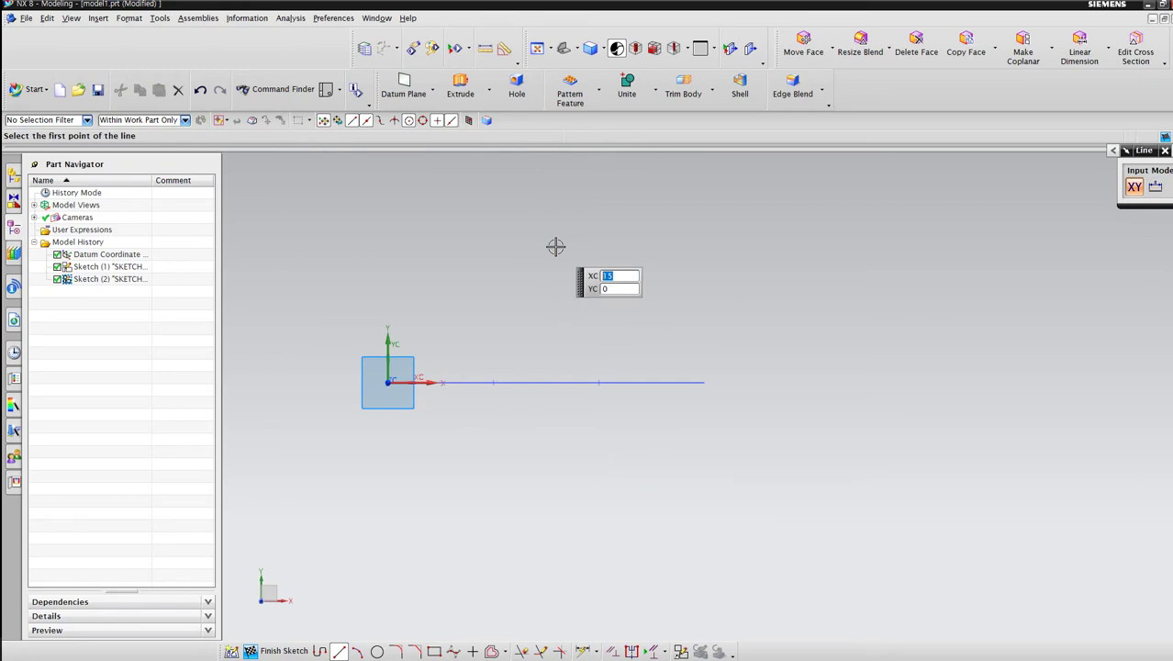
Step: Draw a vertical line of length 20 at angle 90 upward from the middle of the profile at XC 15, YC 0
click(545, 382)
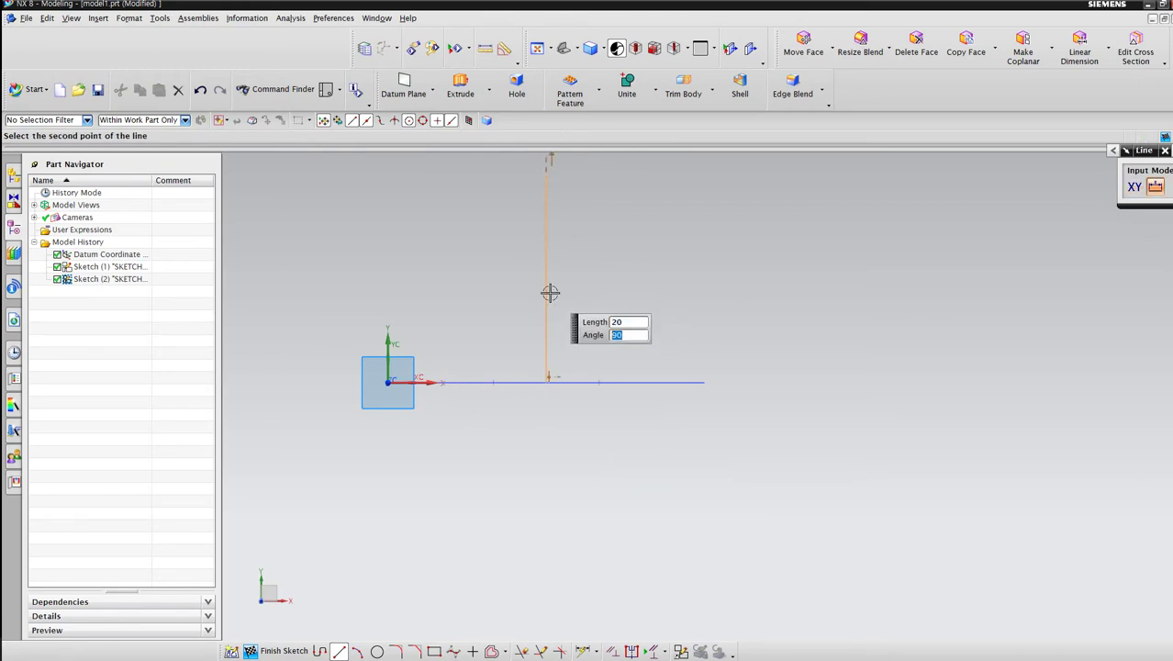
text(0)
key(Return)
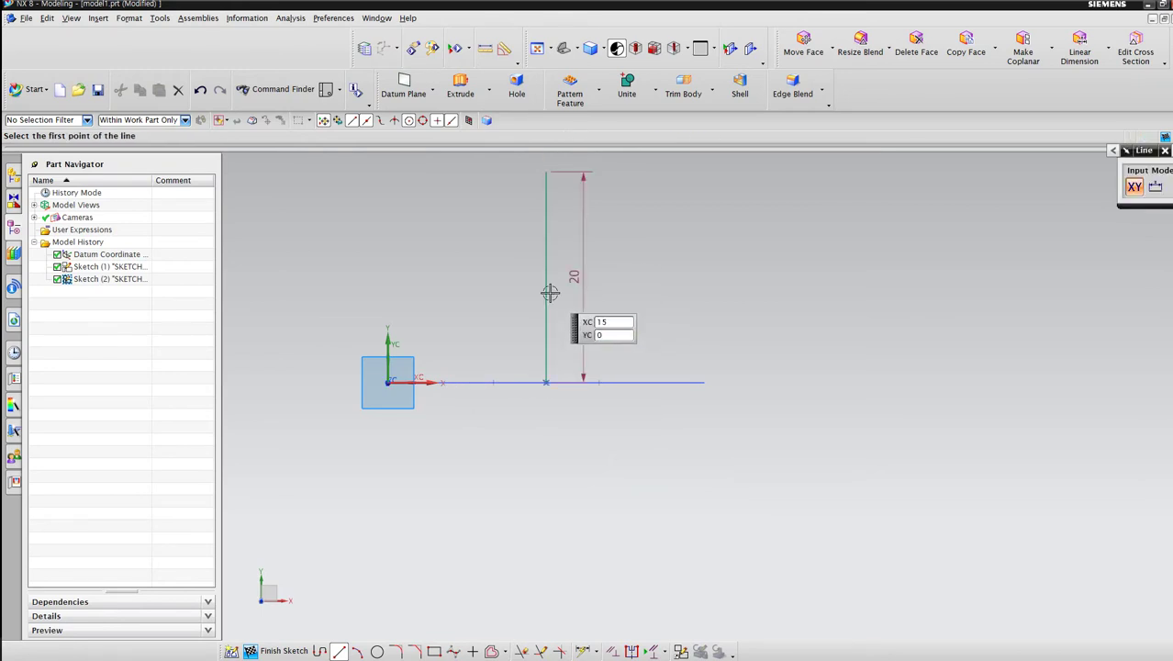
Step: Extend the path from the vertical line's upper end with a line of length 20 at angle 60 and another of length 20 at angle 90
scroll(559, 321, up, 3)
scroll(560, 327, down, 3)
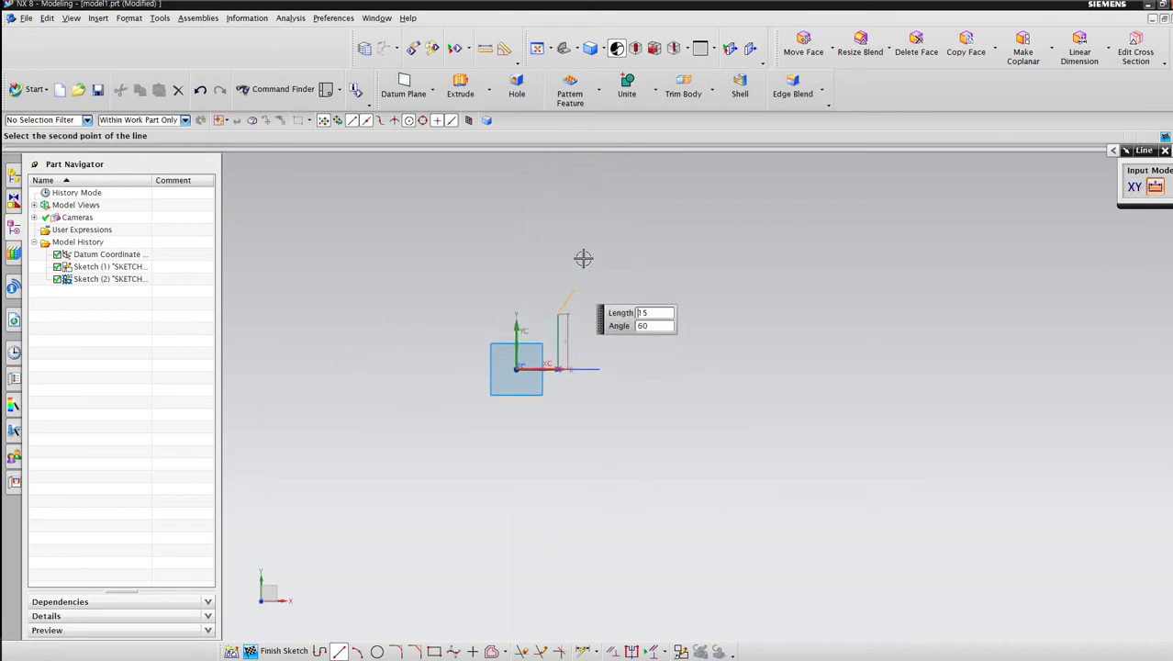
text(60)
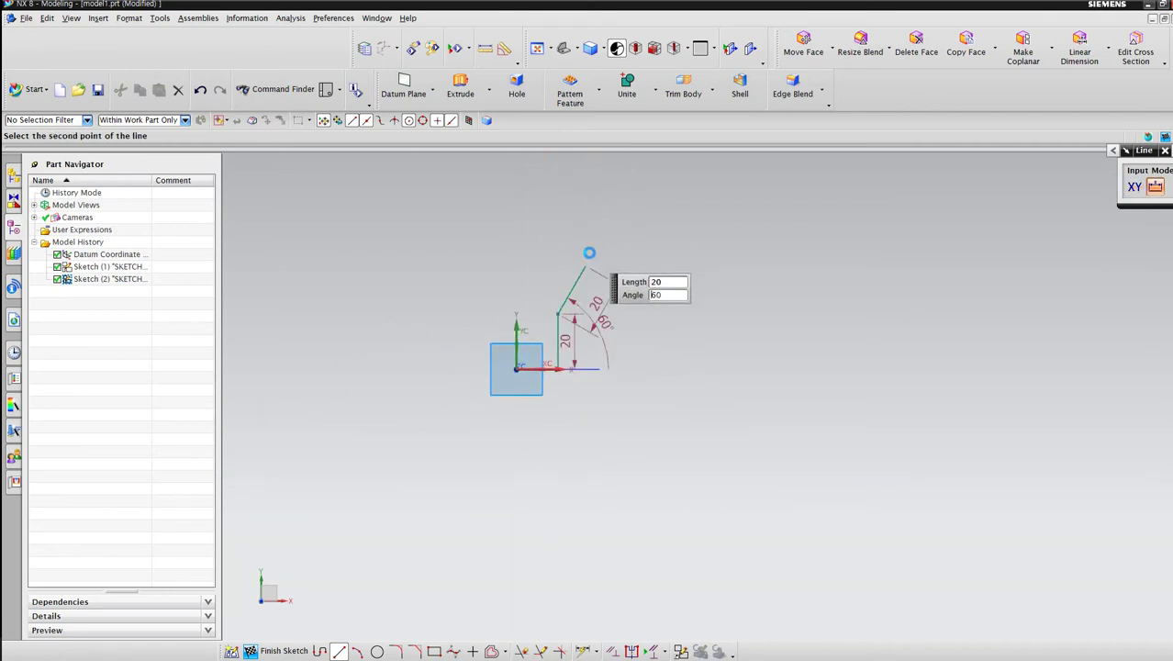
key(Return)
click(588, 266)
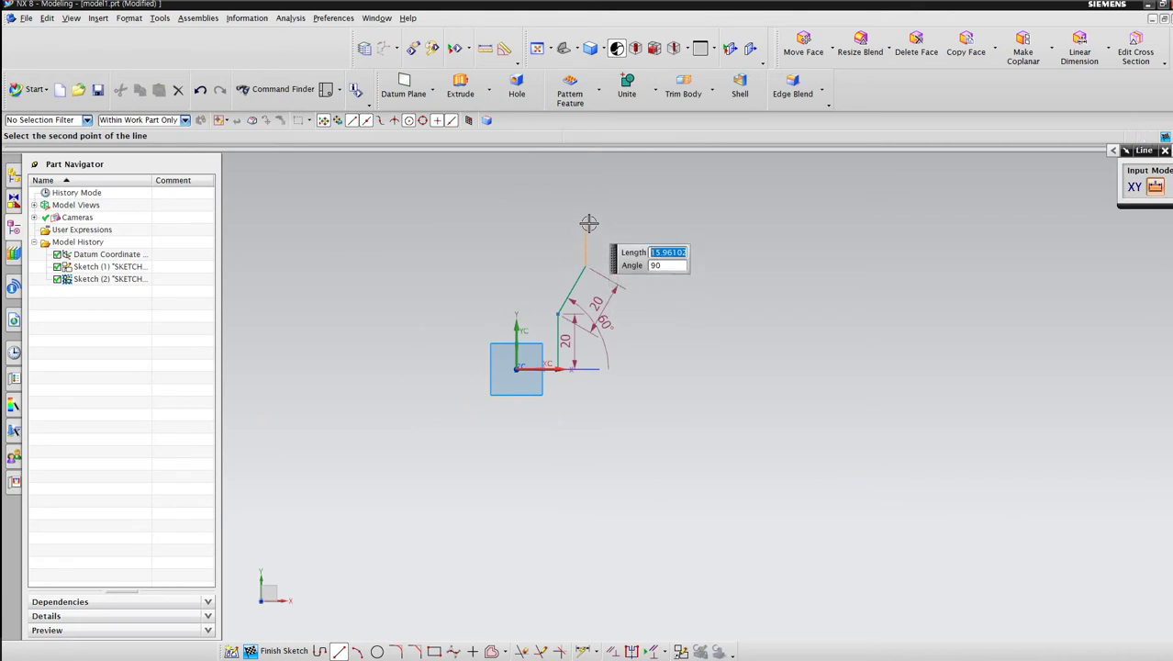
text(2)
key(Return)
scroll(560, 285, up, 2)
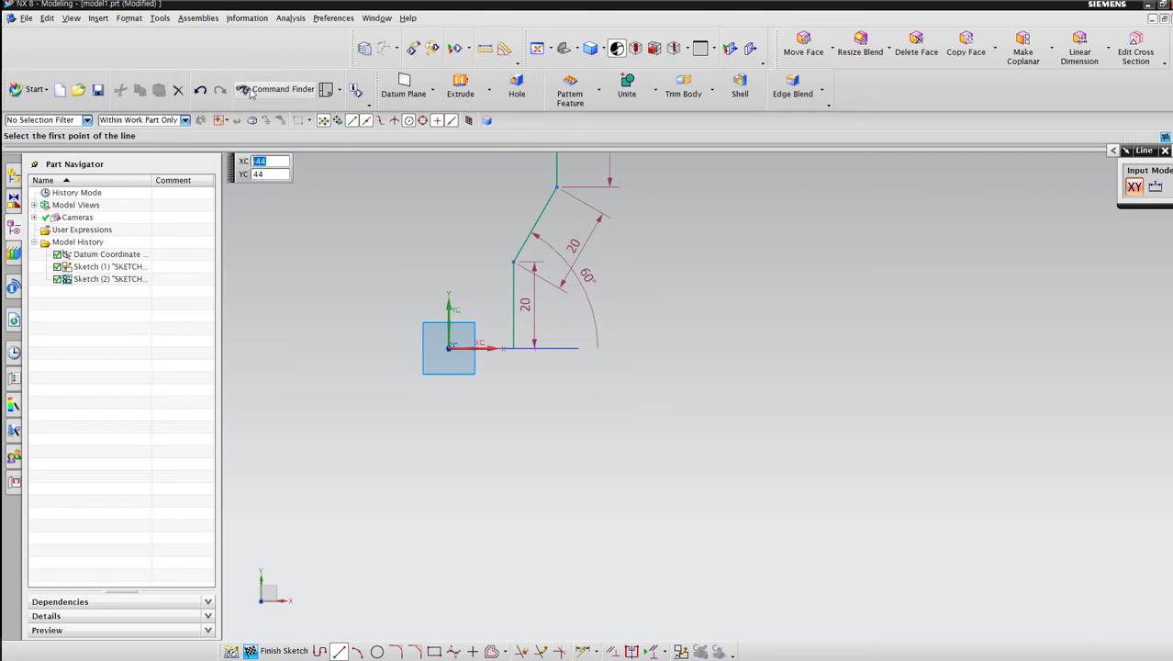
Step: Fillet both corners of the three-line path with radius 30 and finish the sketch
click(396, 651)
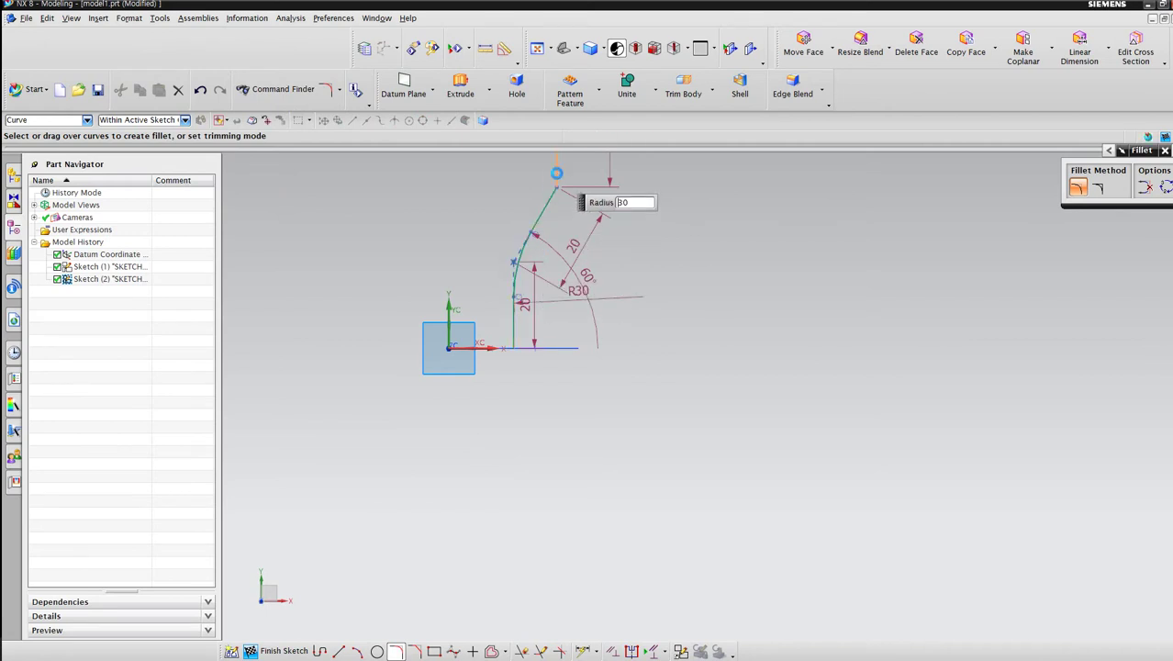
scroll(548, 214, up, 2)
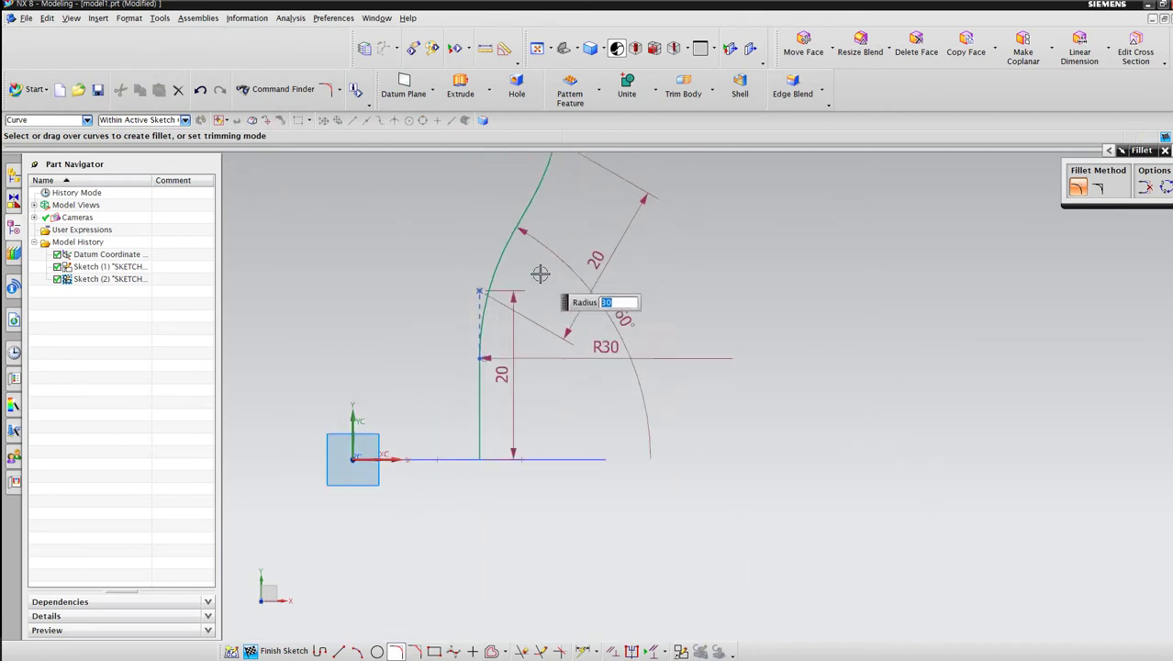
scroll(553, 209, down, 3)
scroll(526, 325, up, 5)
scroll(486, 248, down, 2)
scroll(486, 248, down, 3)
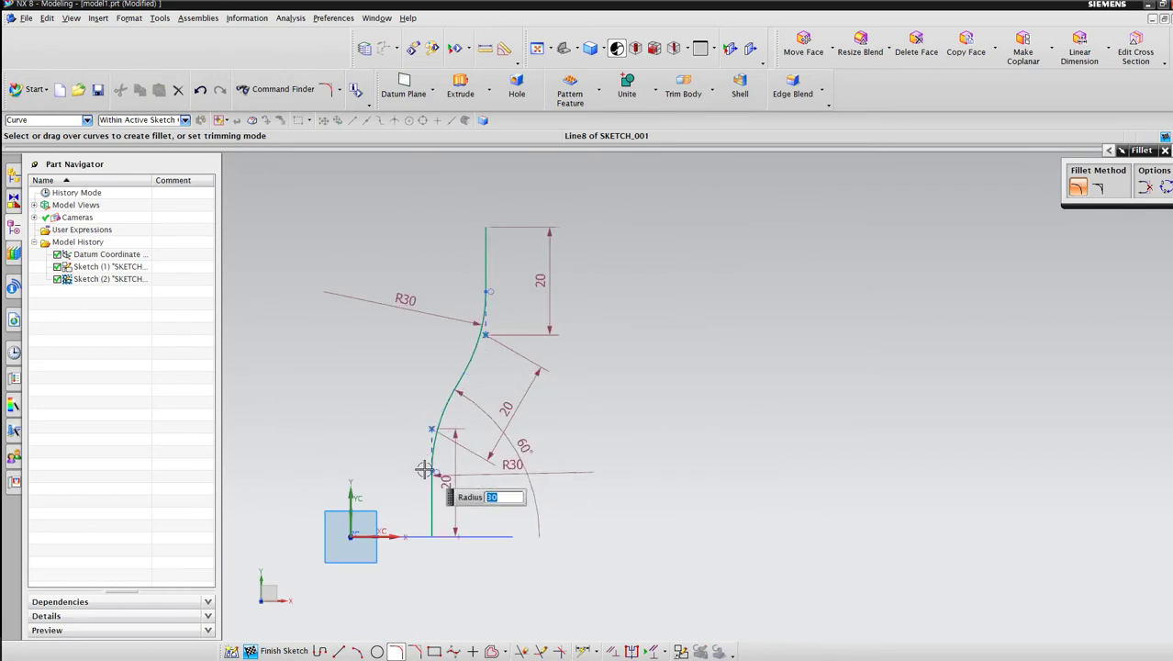
click(428, 467)
click(285, 653)
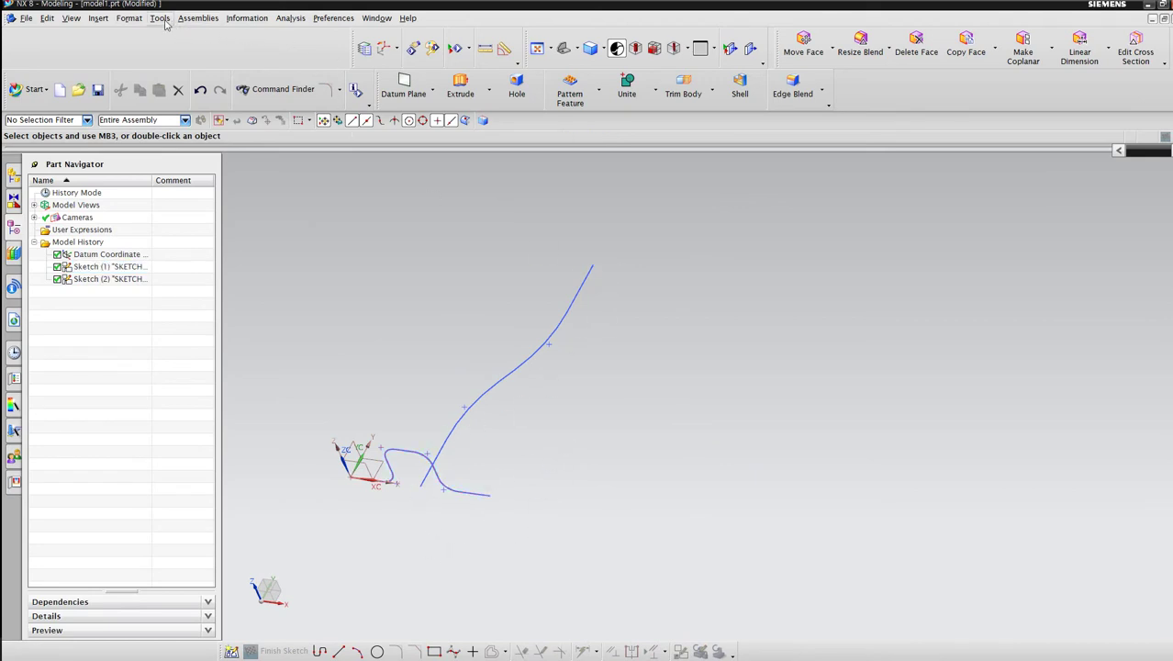
Step: Create a Swept surface using the stepped profile curves as the section and the S-shaped path as the guide
click(98, 17)
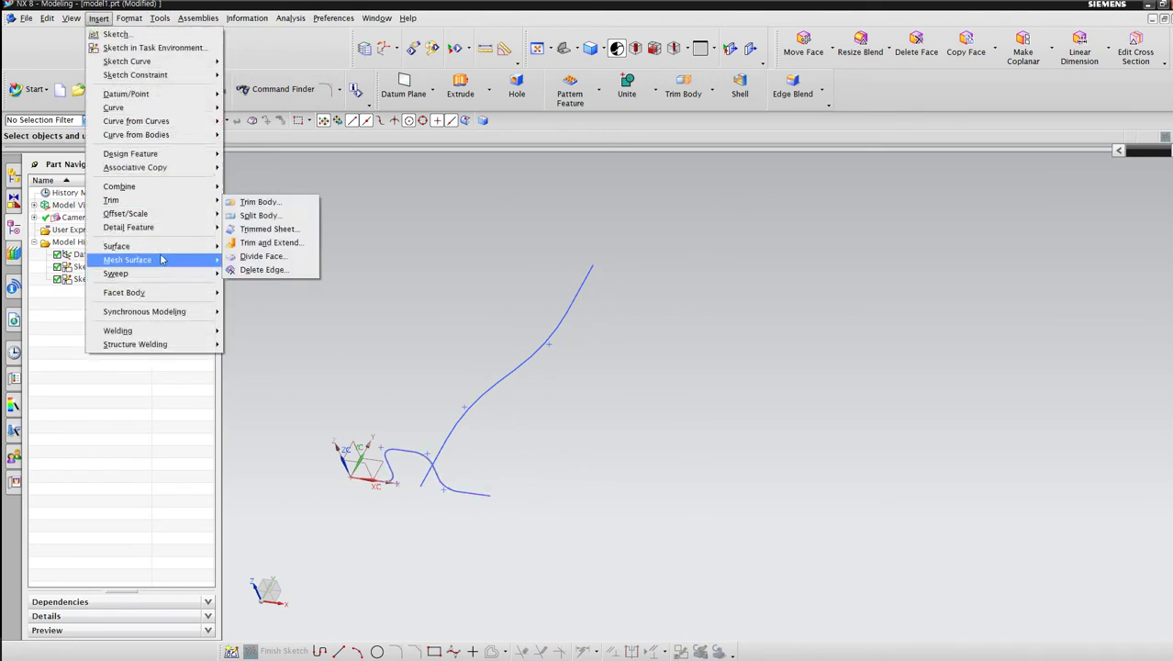
click(261, 277)
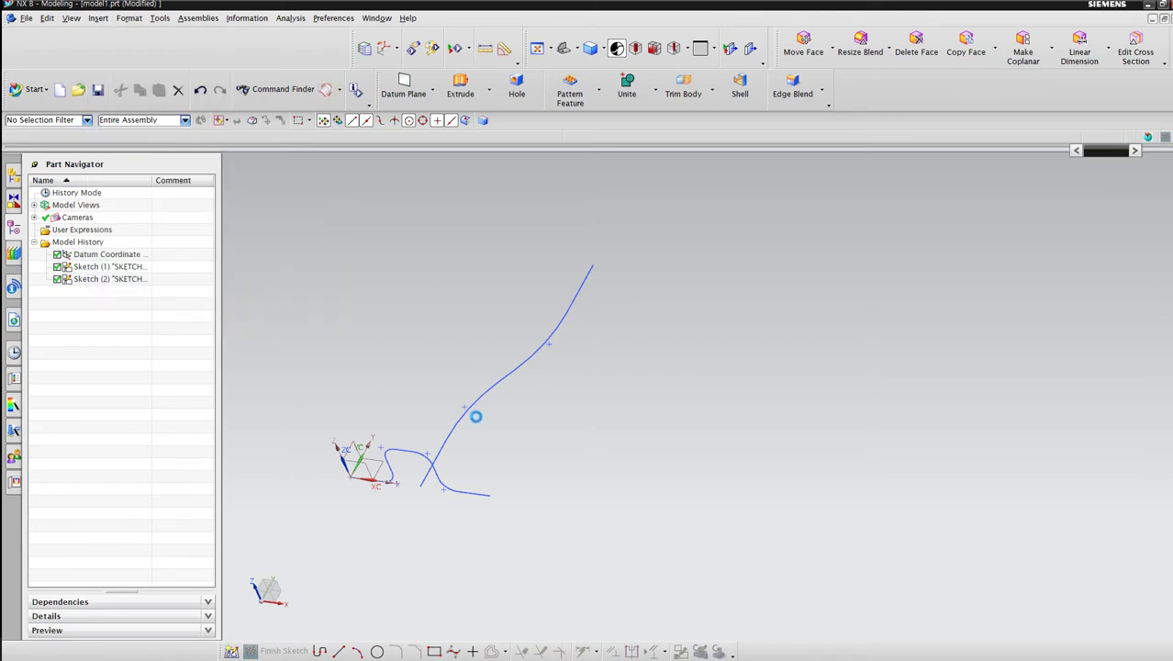
click(469, 494)
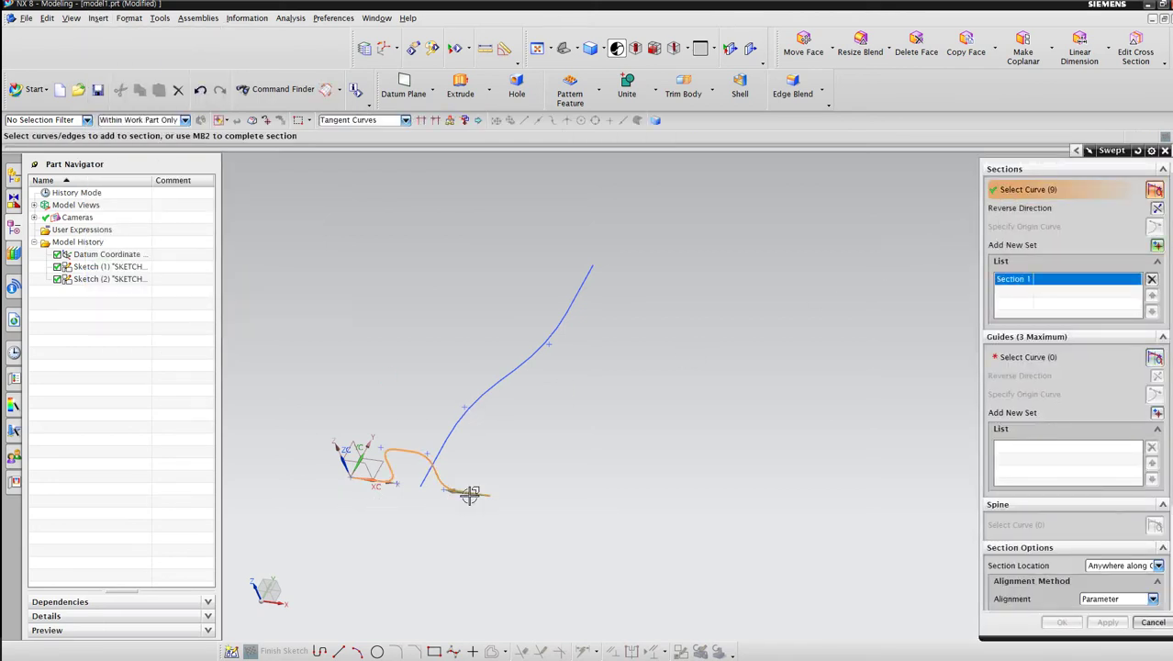
click(996, 362)
click(496, 390)
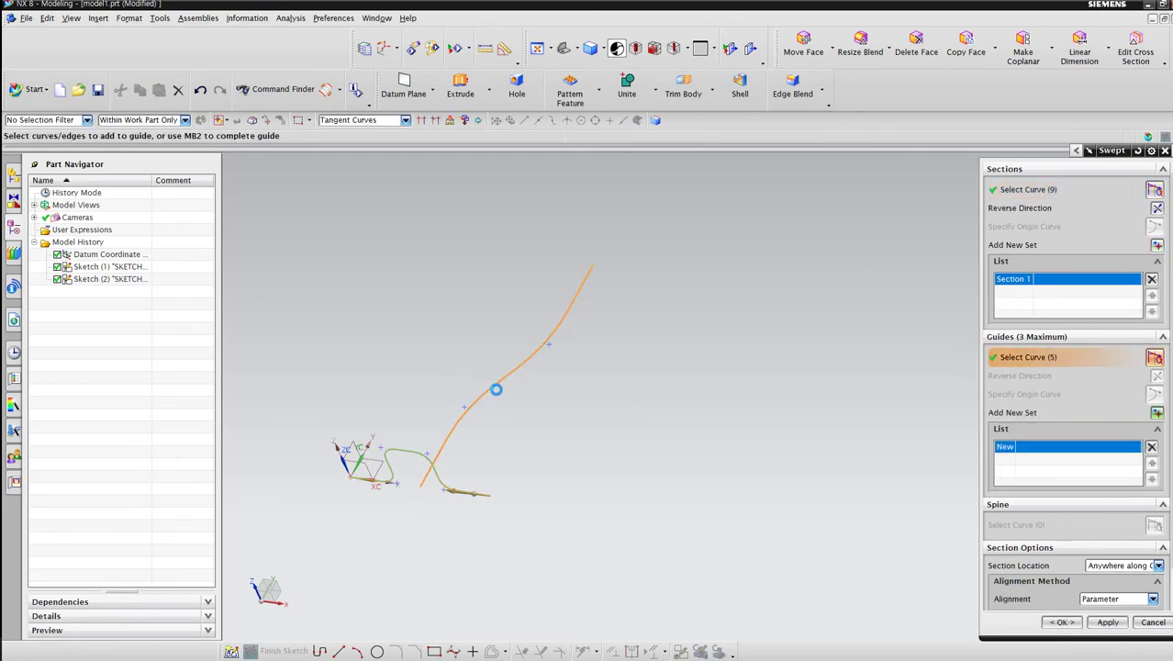
middle_drag(503, 367, 558, 406)
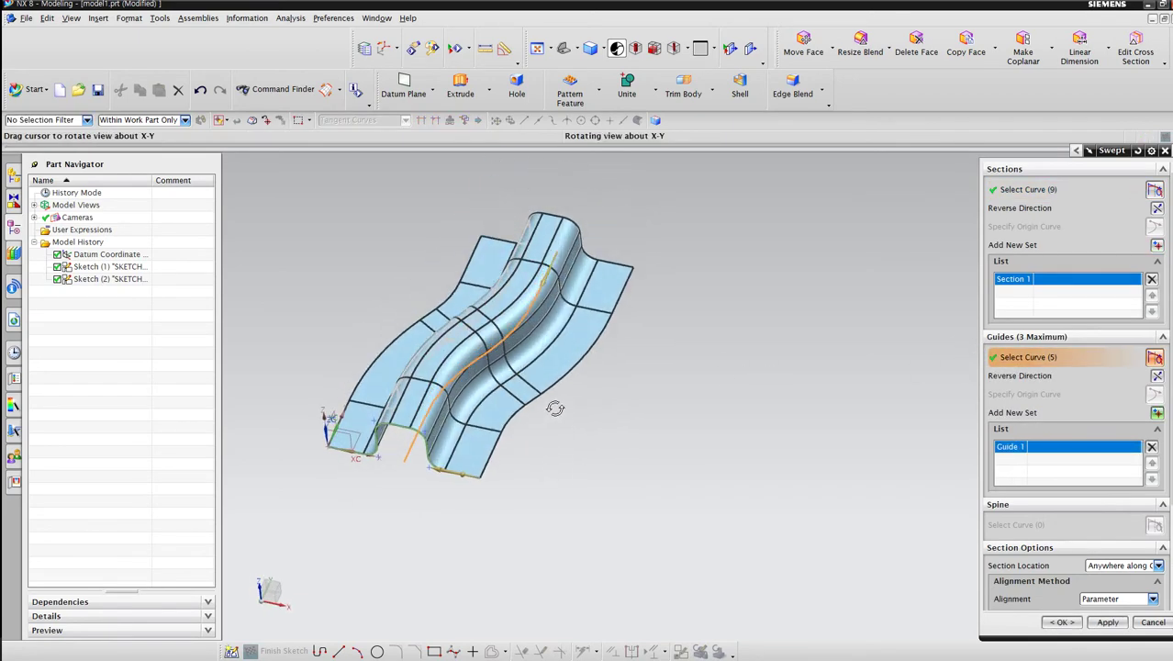
click(1062, 622)
Step: Save the swept part as die.prt in D:\Analysis\20201130_s_rail and create a new model part
mouse_move(348, 388)
middle_down()
mouse_move(335, 393)
mouse_move(348, 375)
mouse_move(339, 385)
middle_up()
scroll(610, 464, up, 5)
middle_drag(610, 463, 671, 459)
middle_drag(776, 571, 701, 492)
scroll(706, 446, down, 5)
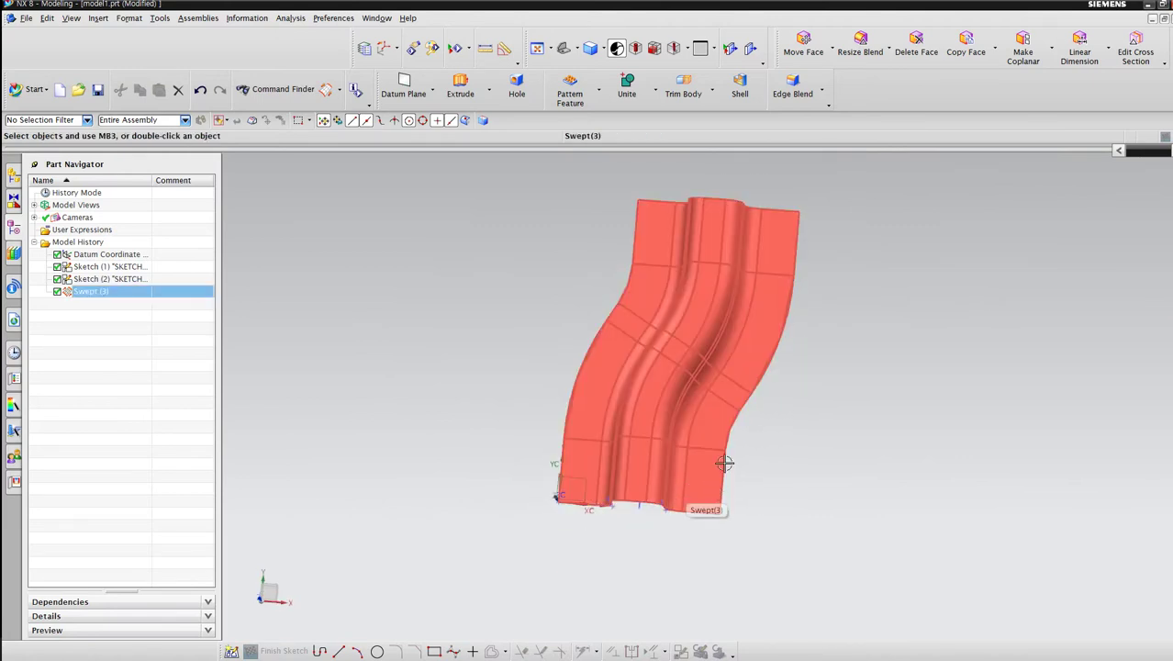
mouse_move(620, 364)
middle_down()
mouse_move(630, 342)
mouse_move(654, 330)
mouse_move(628, 371)
middle_up()
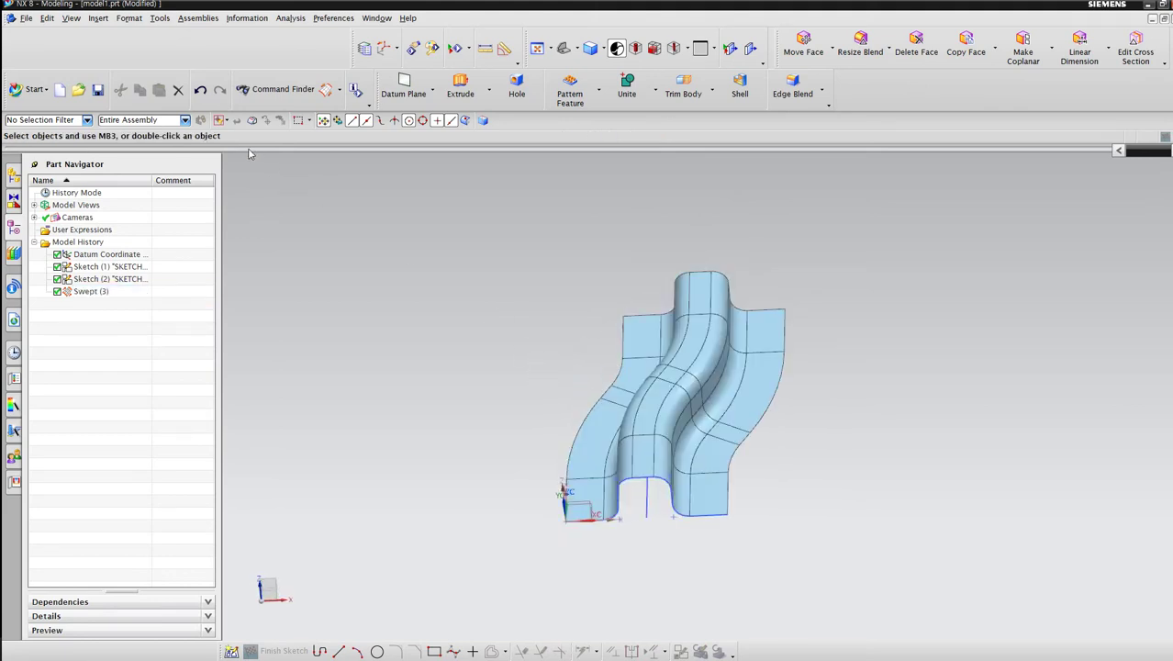
click(98, 91)
click(524, 517)
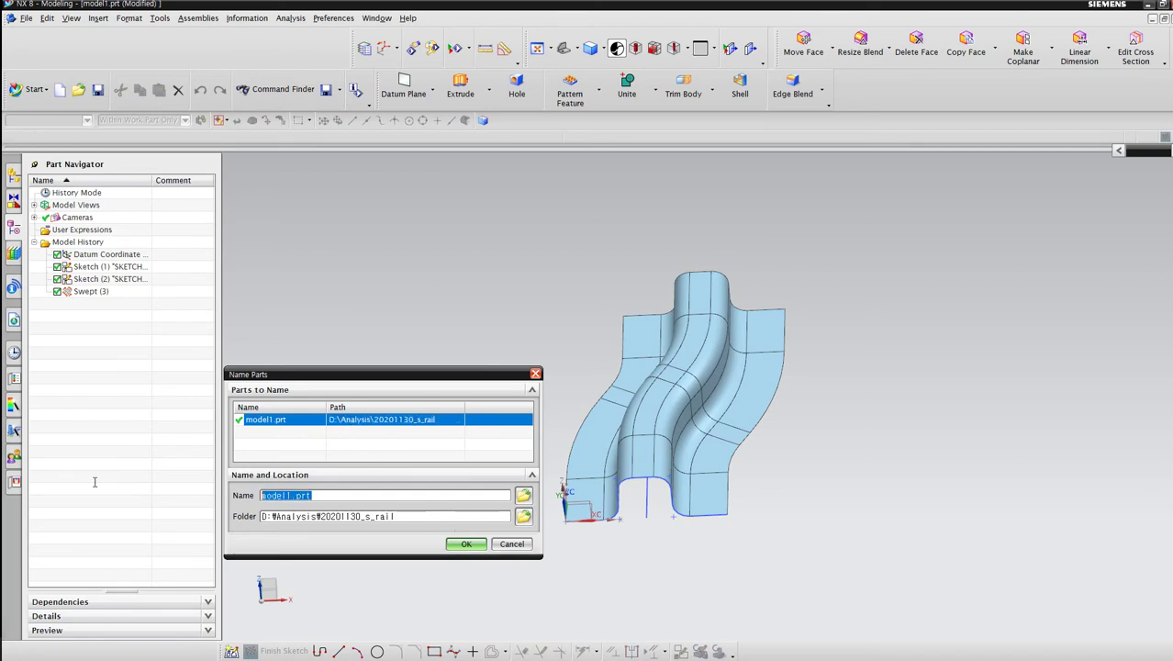
click(470, 544)
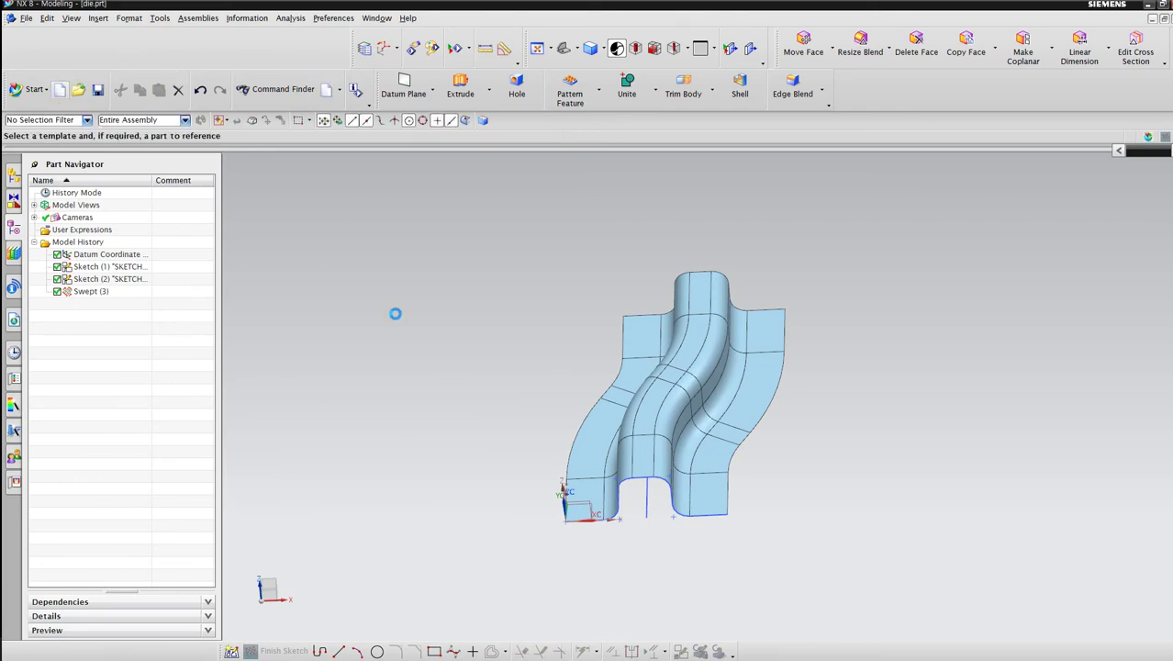
key(Return)
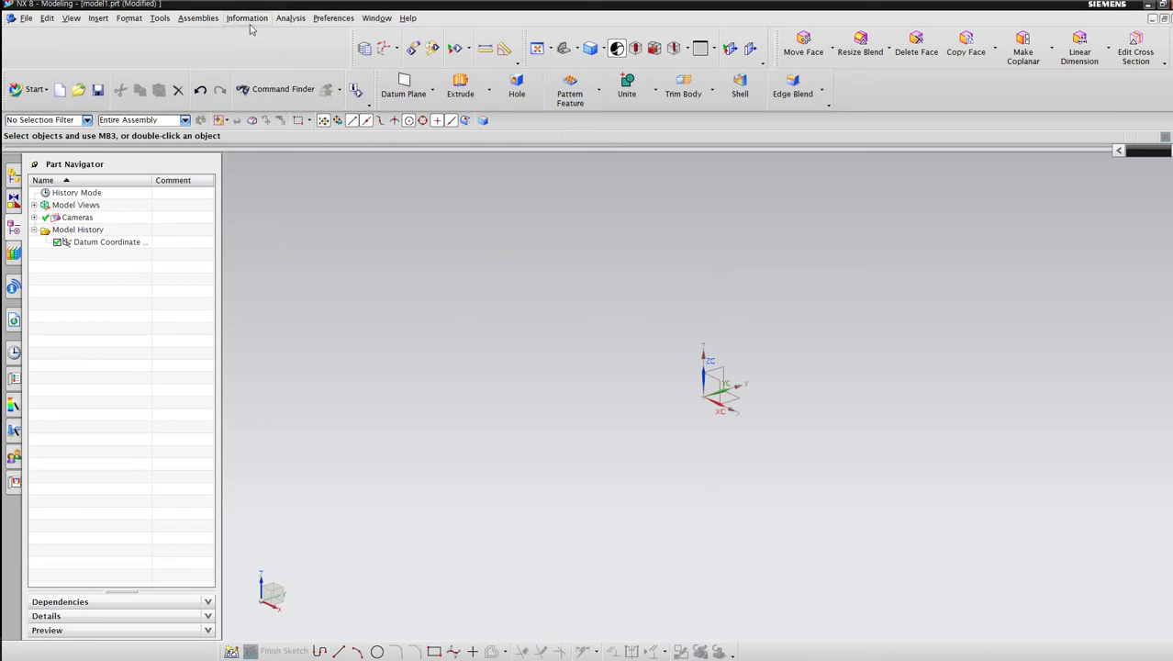
click(95, 18)
click(112, 31)
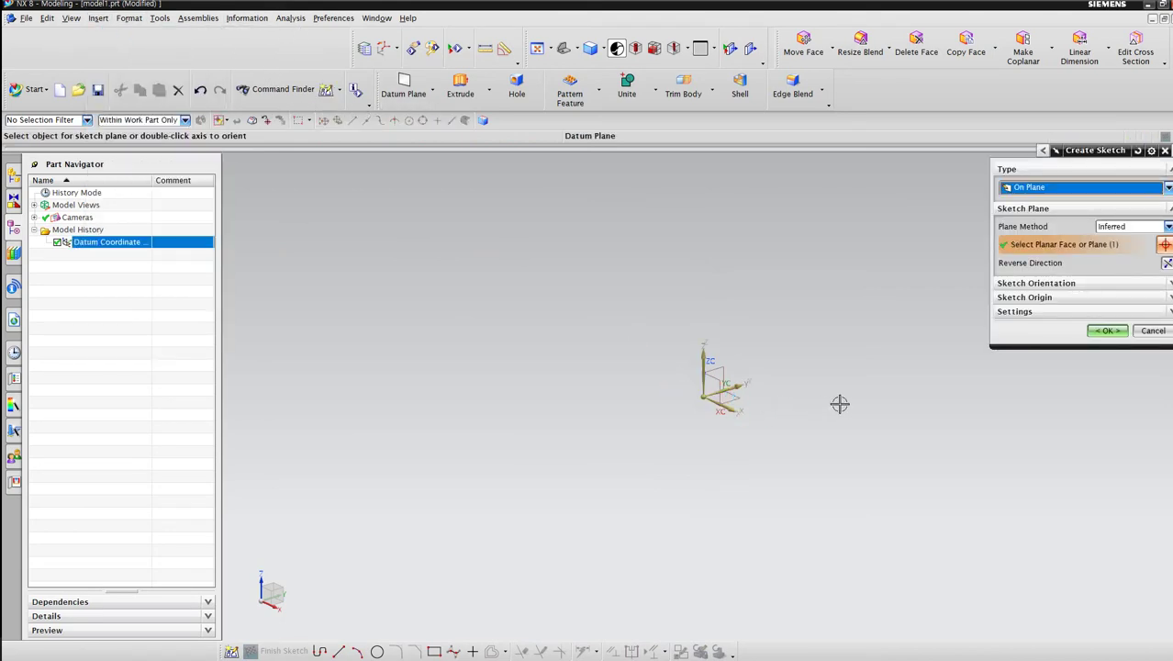
key(Escape)
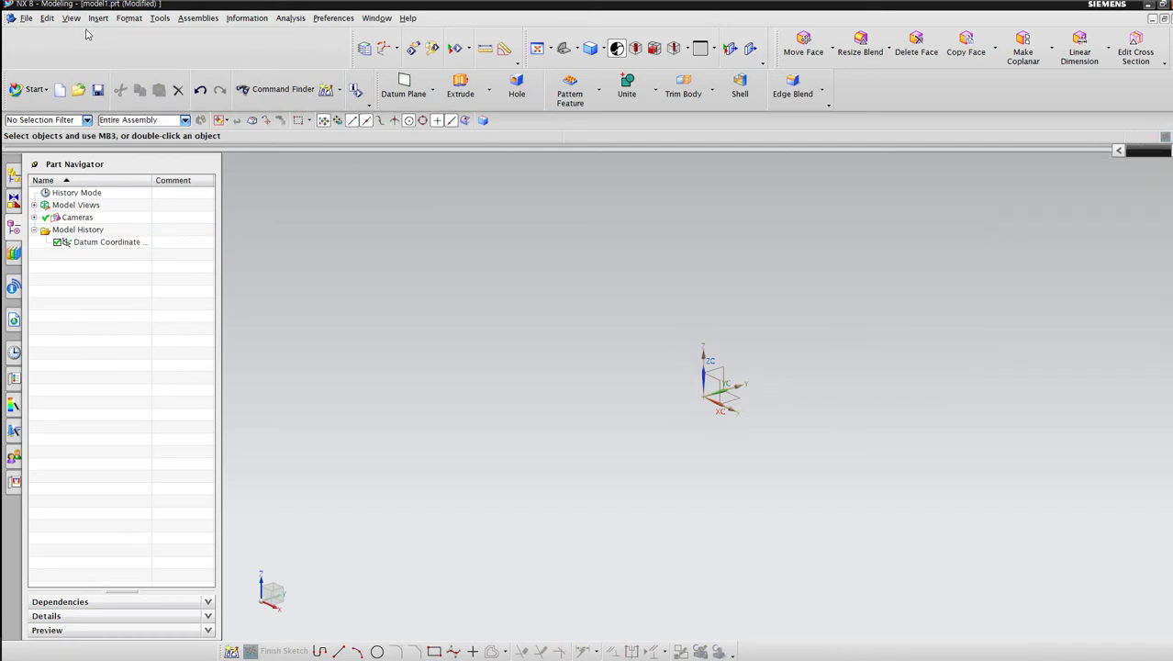
Step: Create a sketch on the XY datum plane and orient the view to the top for drawing lines
click(97, 19)
click(112, 32)
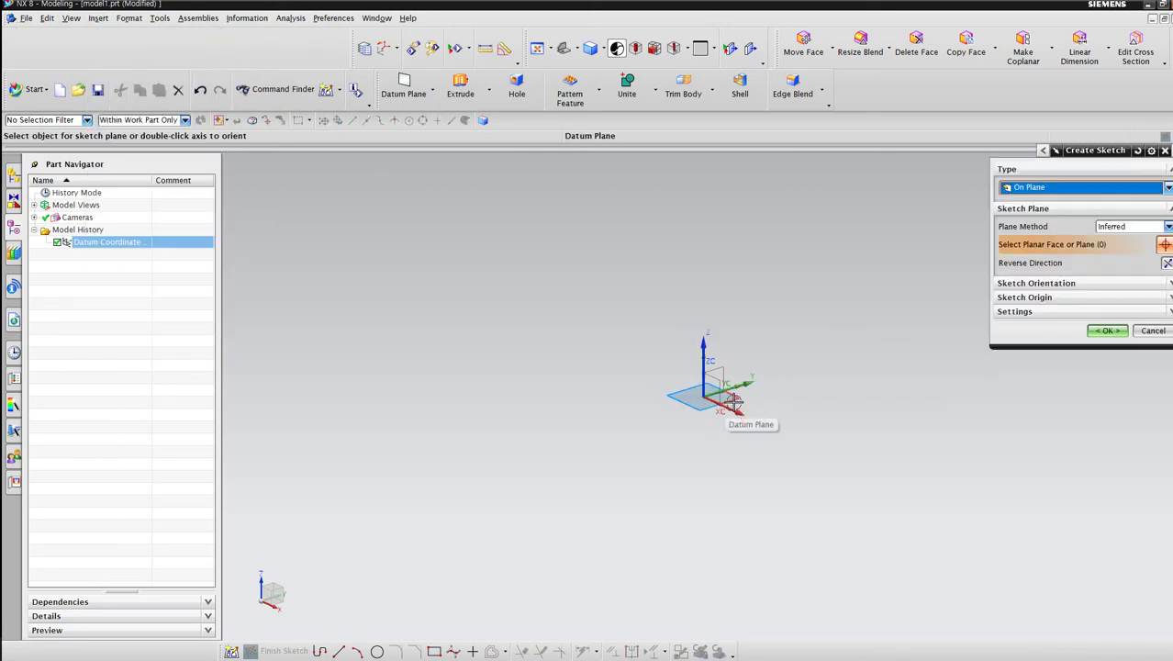
click(1106, 331)
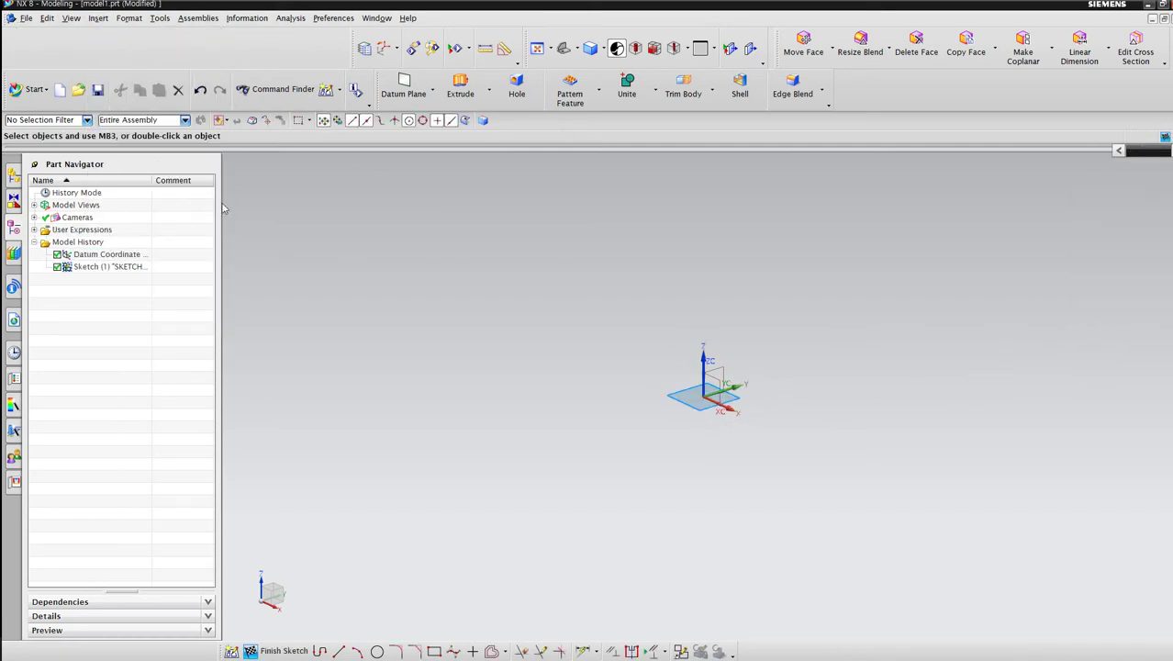
click(339, 651)
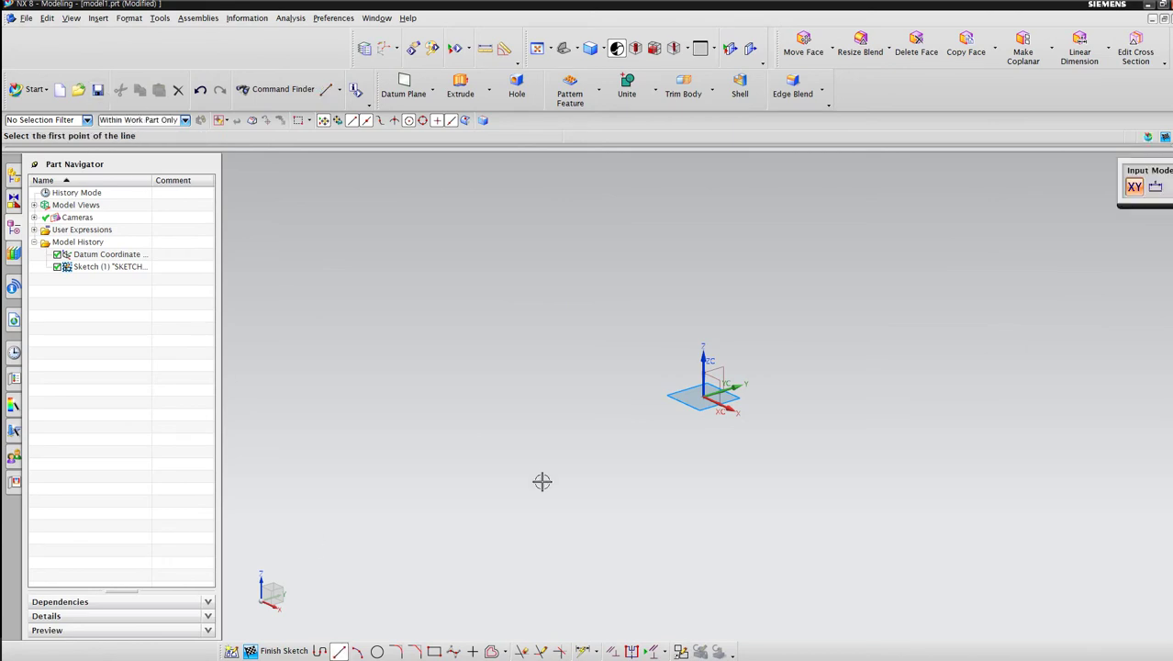
right_click(737, 438)
mouse_move(782, 386)
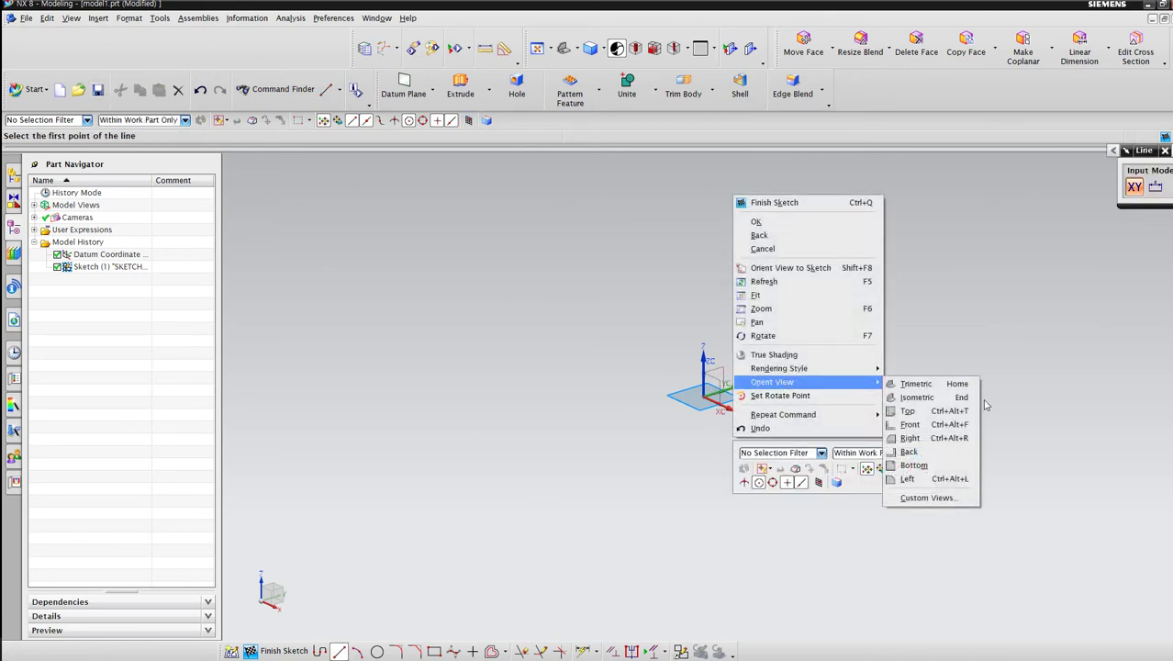
click(923, 422)
right_click(789, 397)
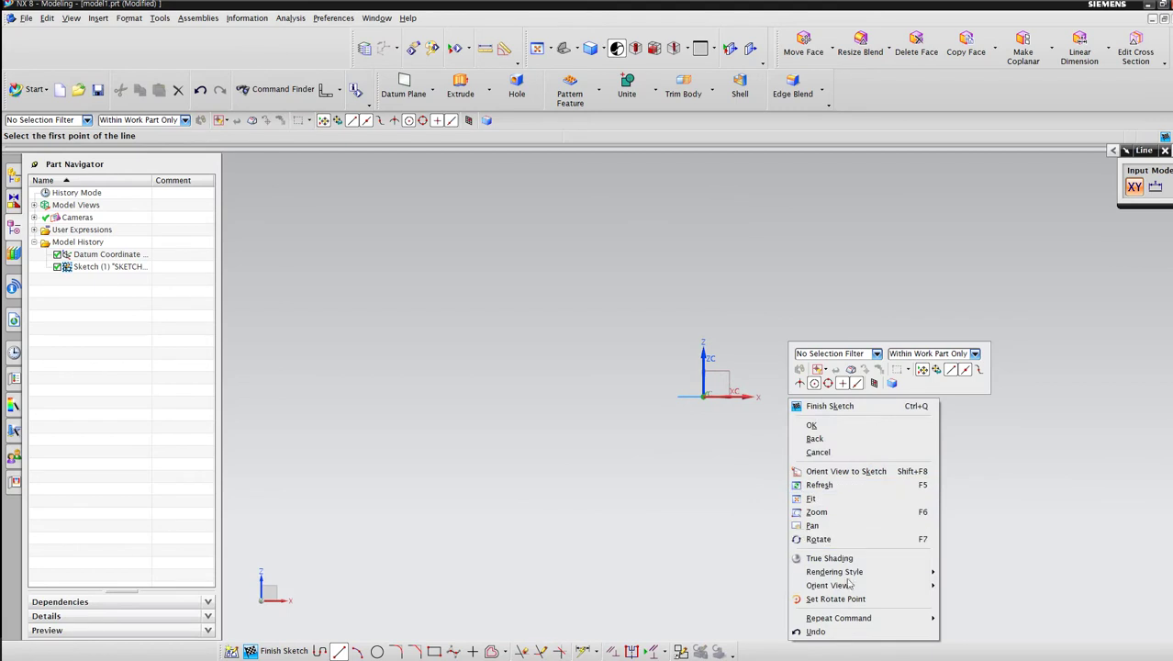
mouse_move(849, 578)
click(992, 575)
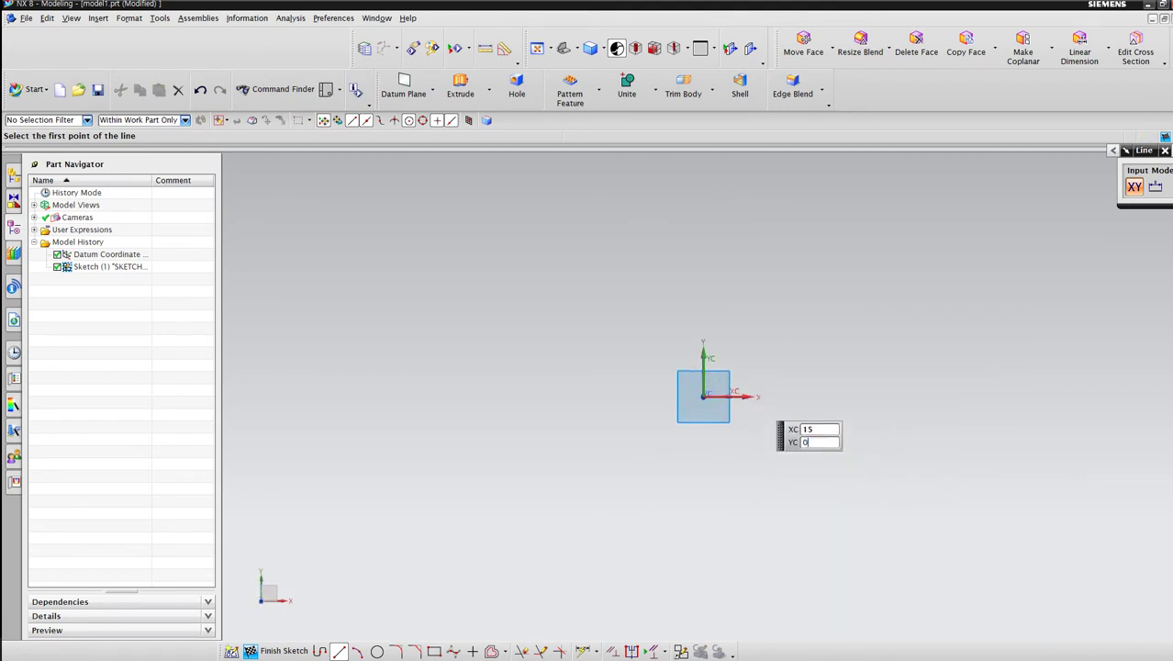
Step: Draw three connected lines of length 20 at angles 90, 60 and 90, starting from XC 15, YC 0
click(737, 396)
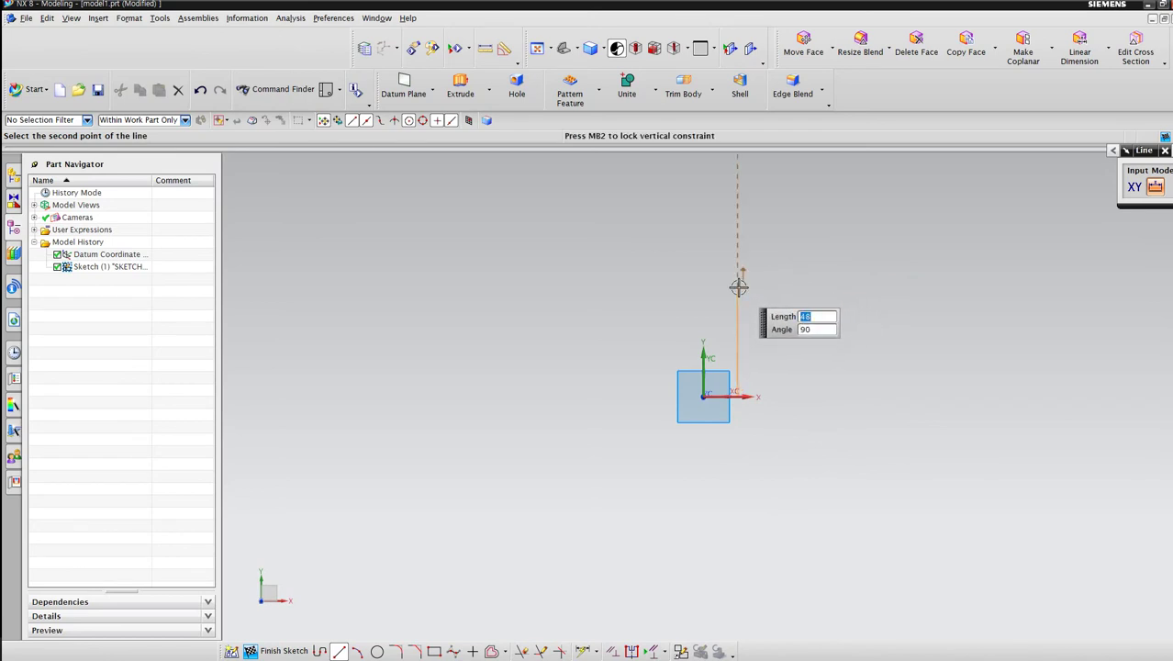
key(Return)
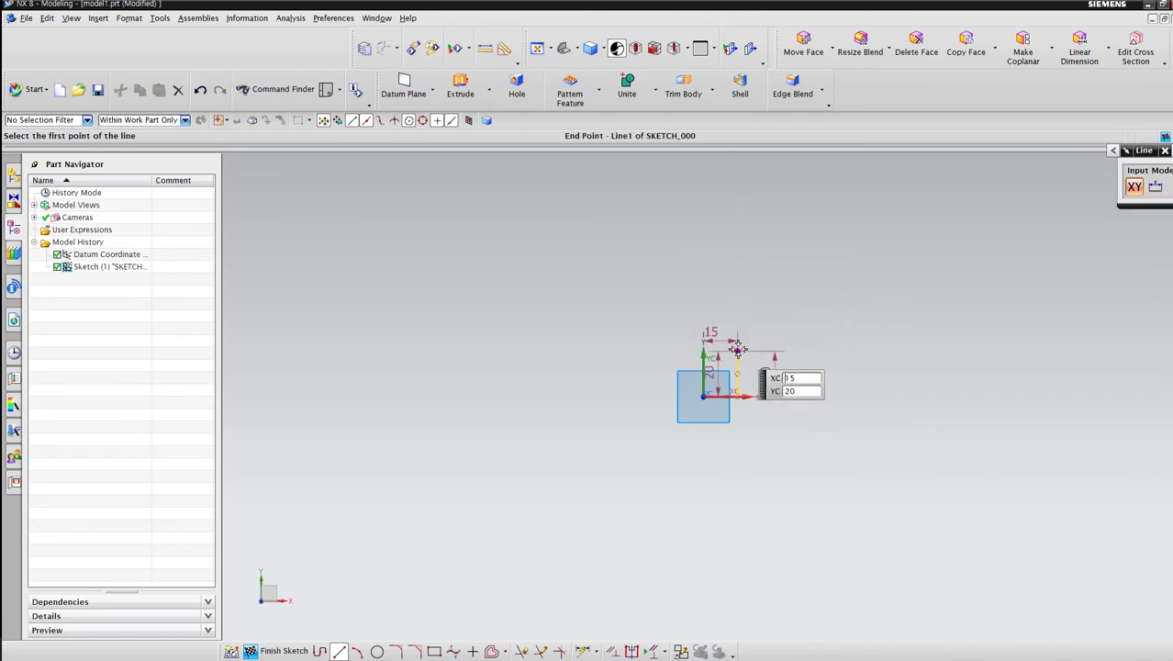
key(Return)
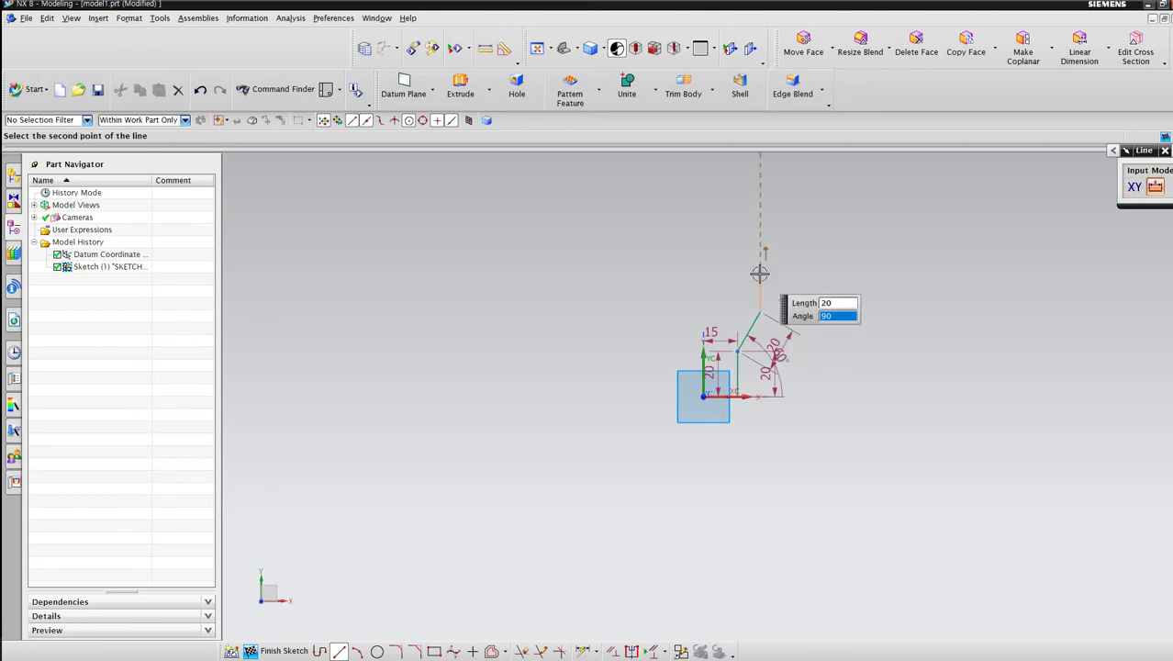
key(Return)
scroll(759, 317, up, 5)
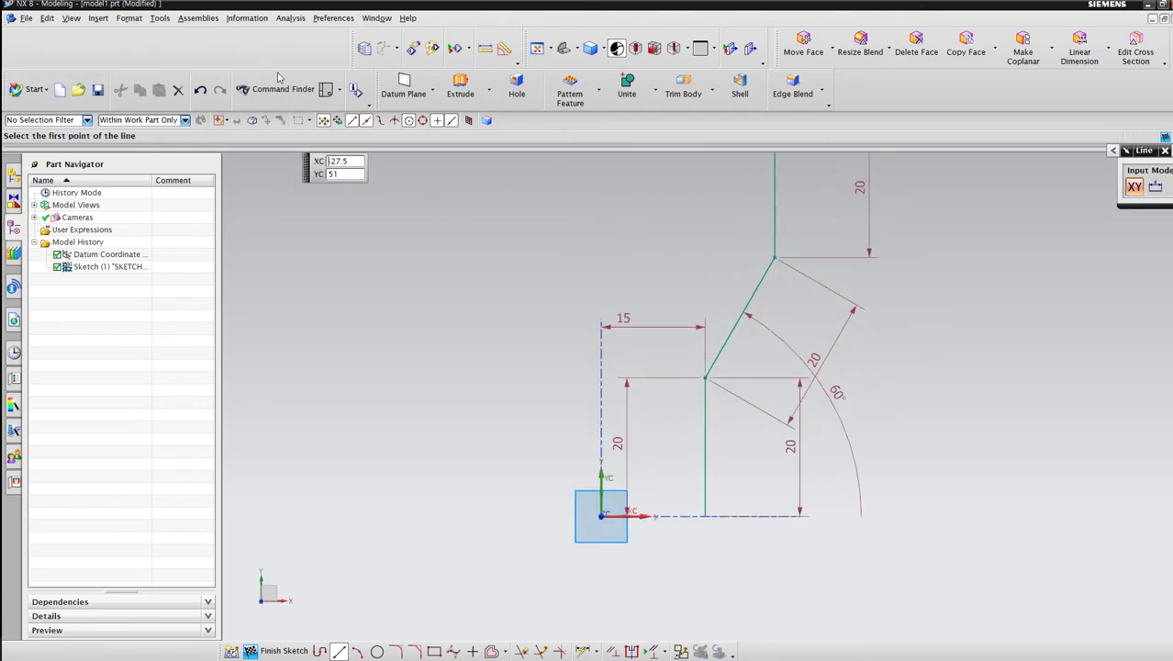
Step: Fillet the two corners of the new three-line path with radius 30
click(377, 650)
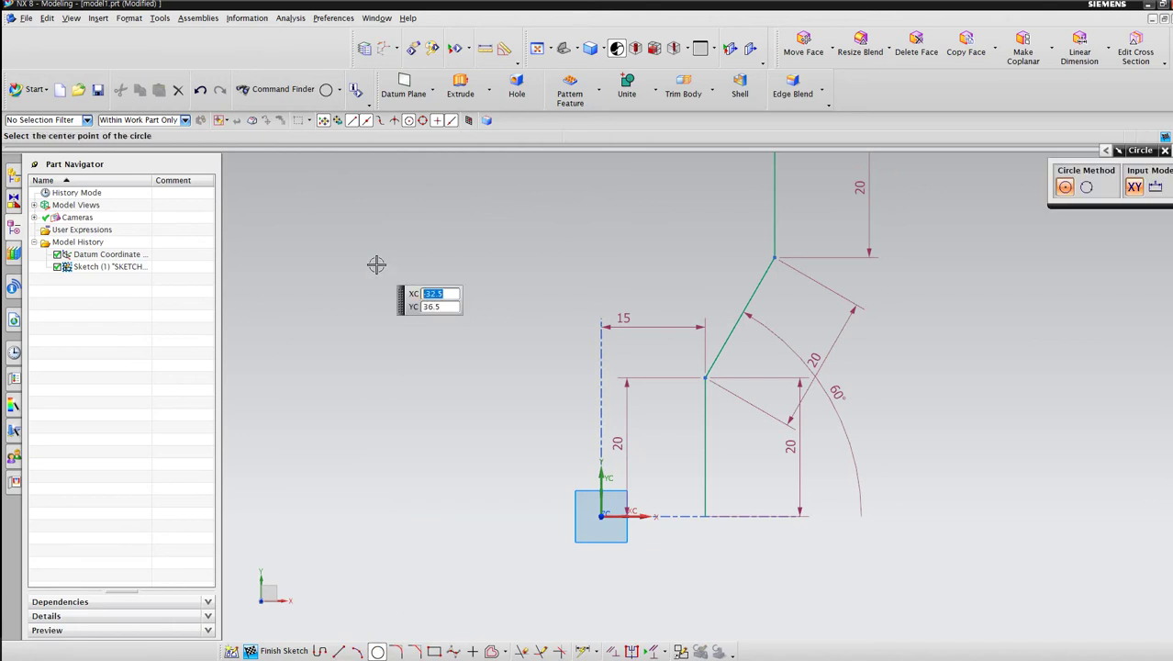
key(Escape)
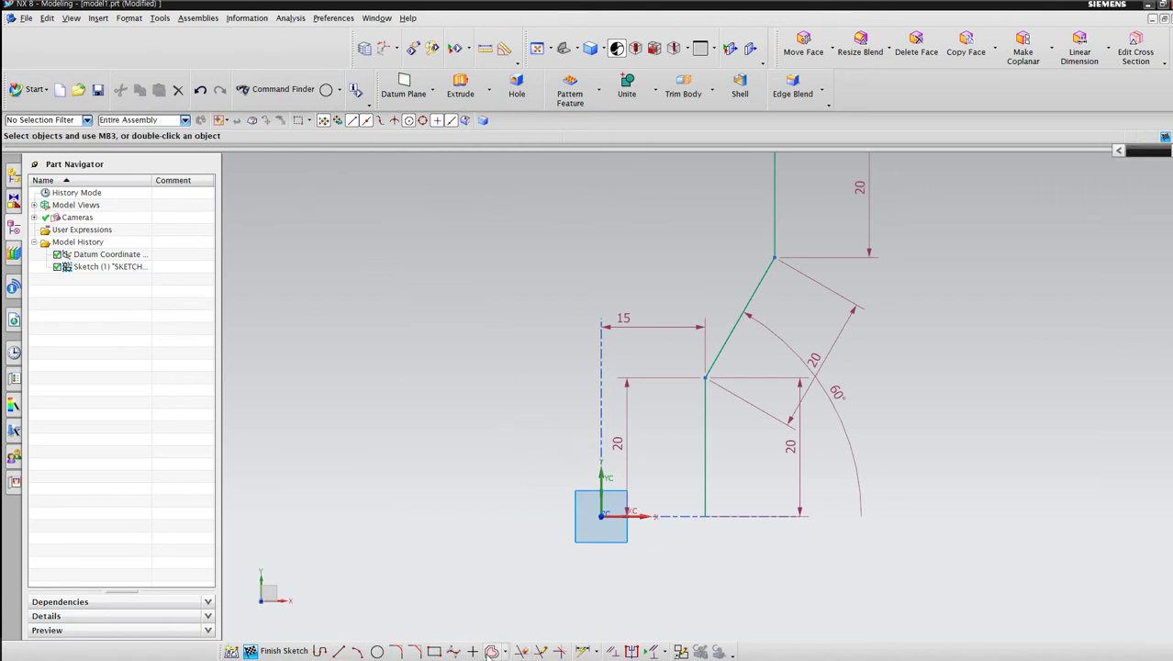
click(401, 651)
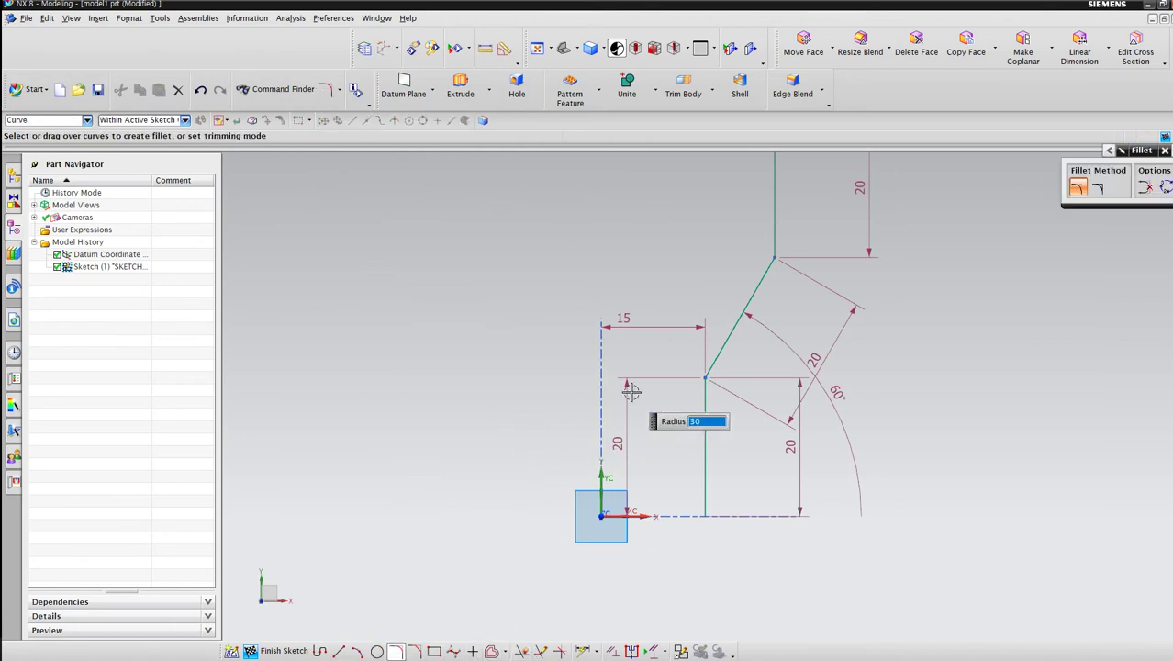
click(706, 377)
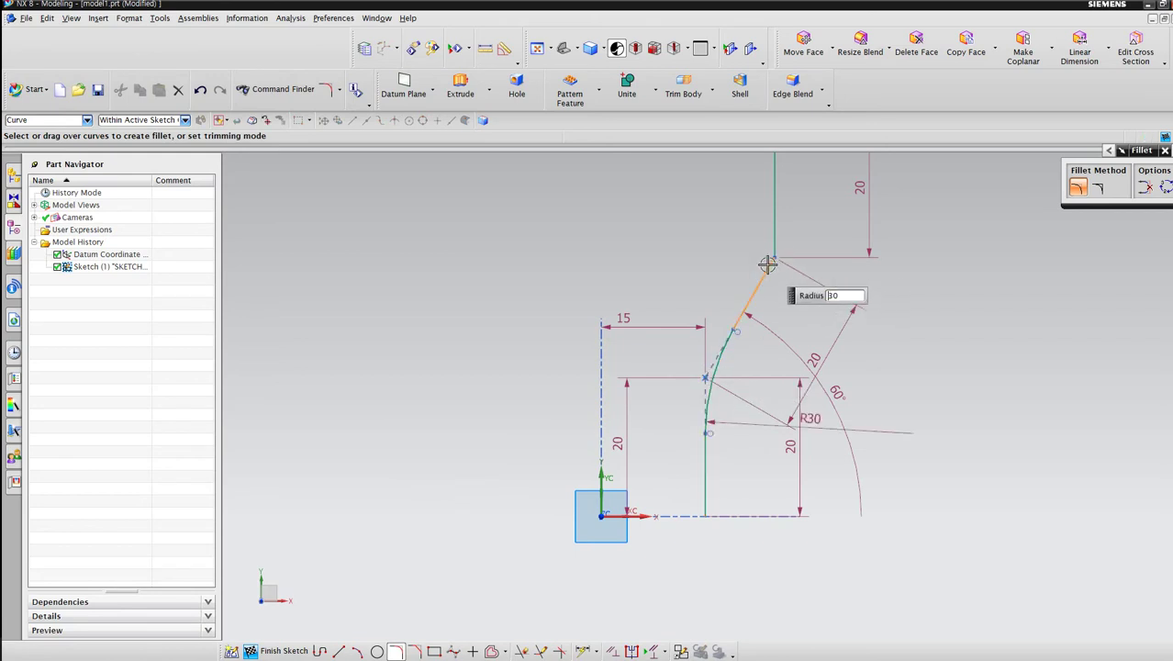
click(773, 258)
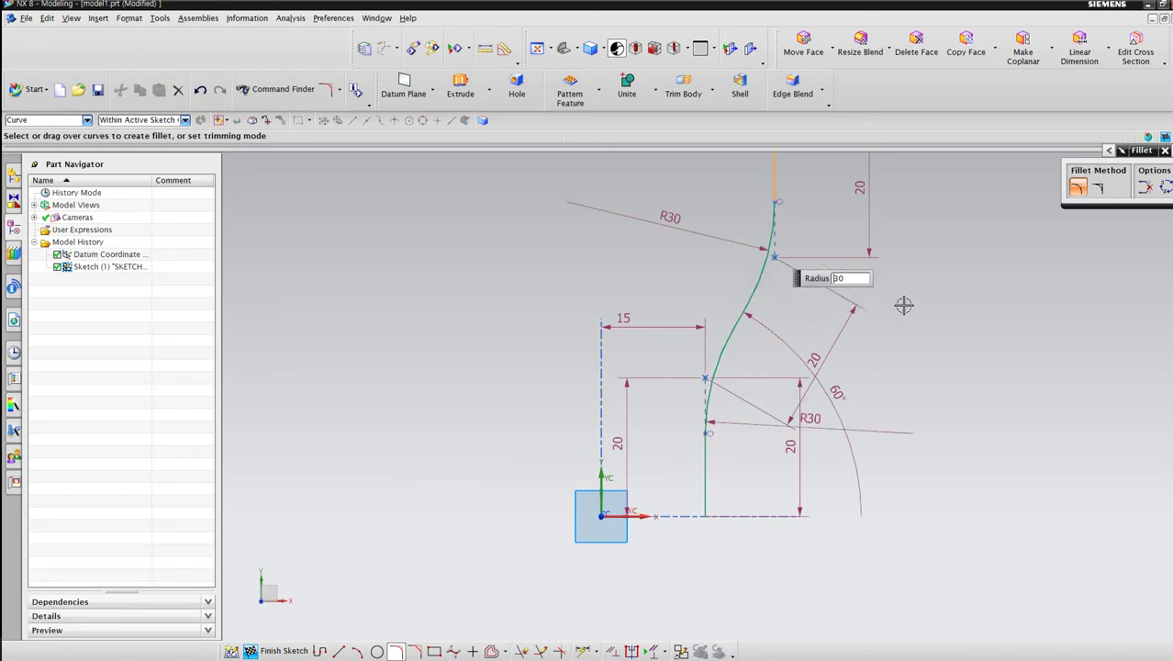
Step: Finish the filleted path sketch and create a second sketch on the XY datum plane
click(275, 650)
middle_drag(759, 419, 762, 367)
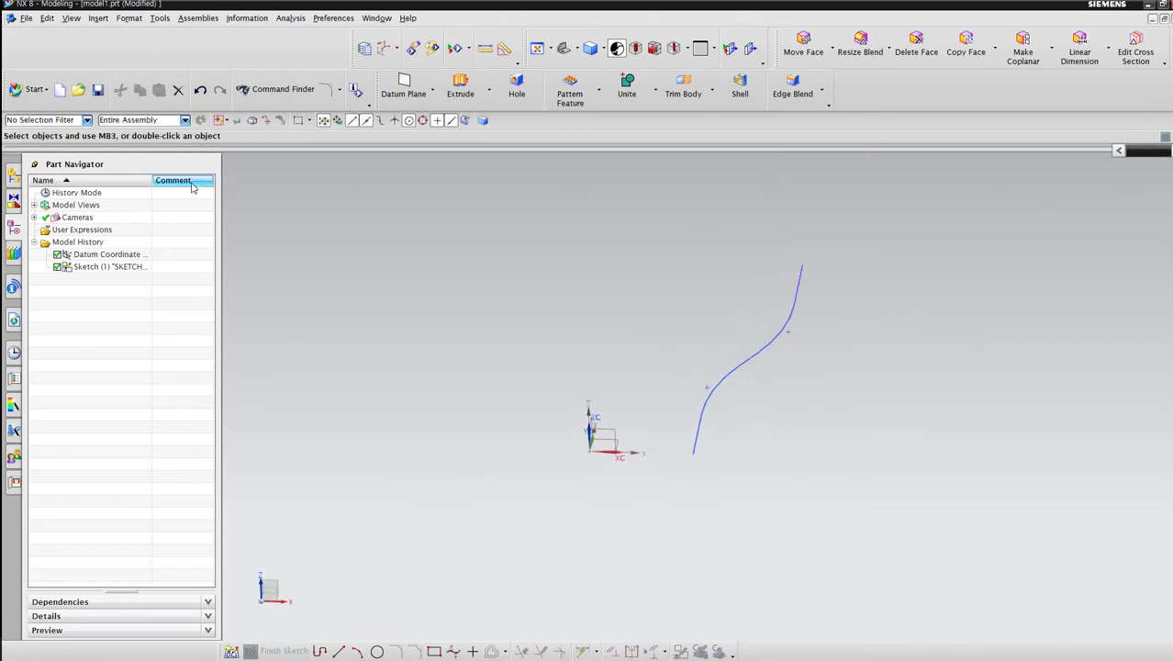
click(97, 18)
click(108, 34)
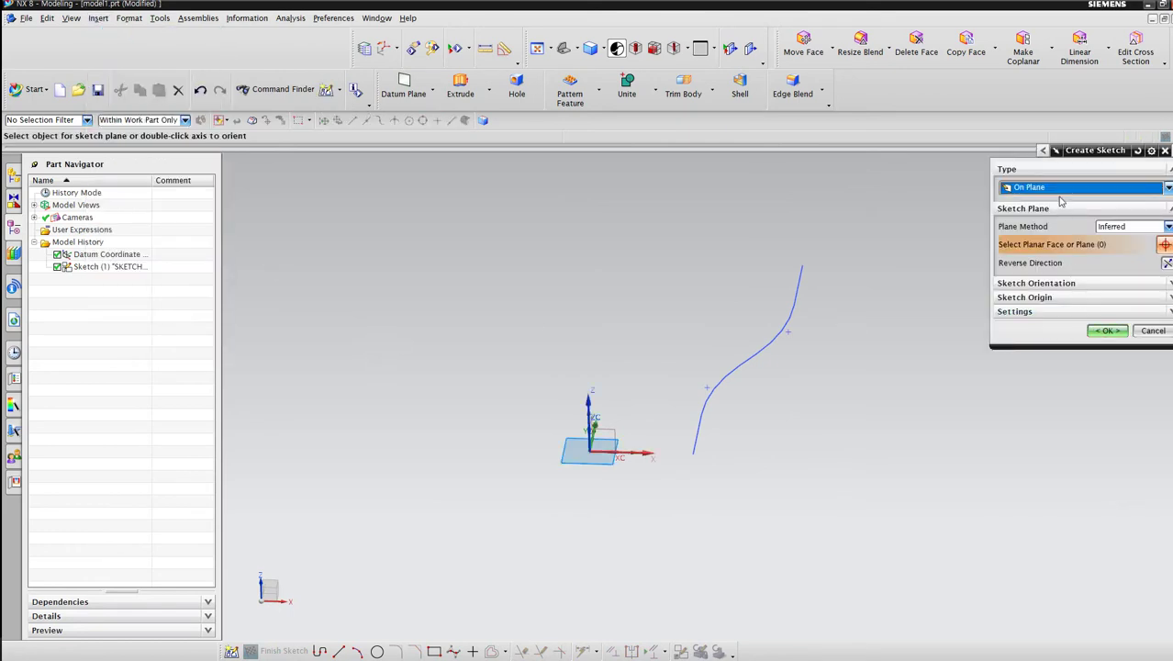
click(1103, 332)
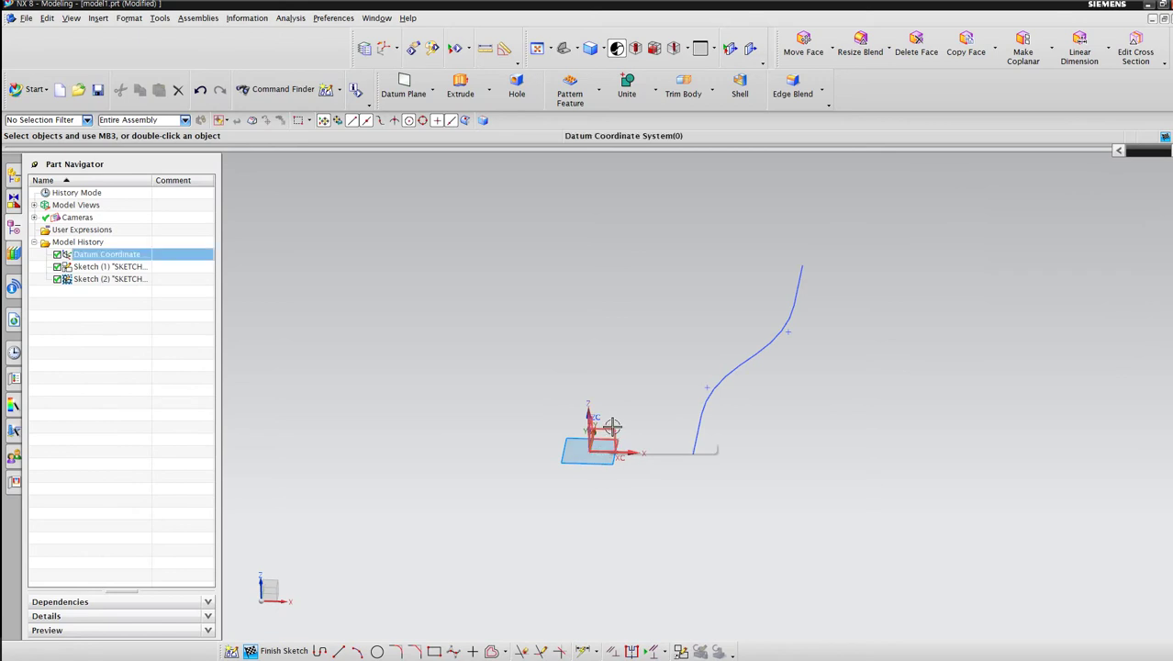
Step: Draw two separate lines of length 10 along the X axis, starting at XC 0 and XC 20, and finish the sketch
click(339, 651)
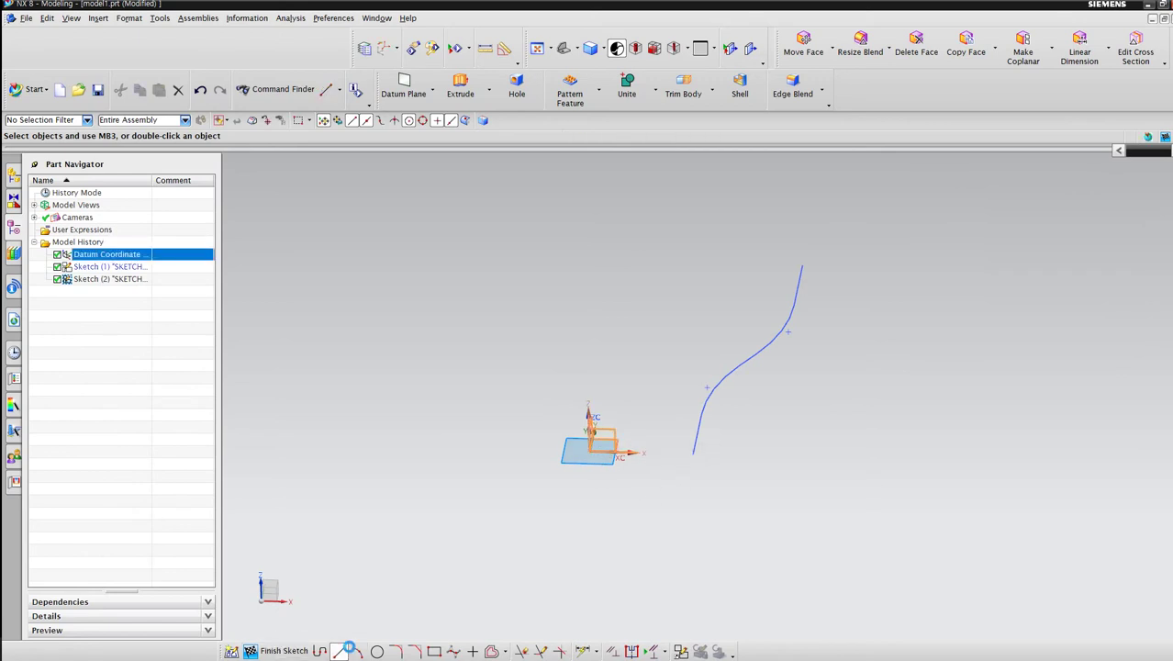
click(589, 449)
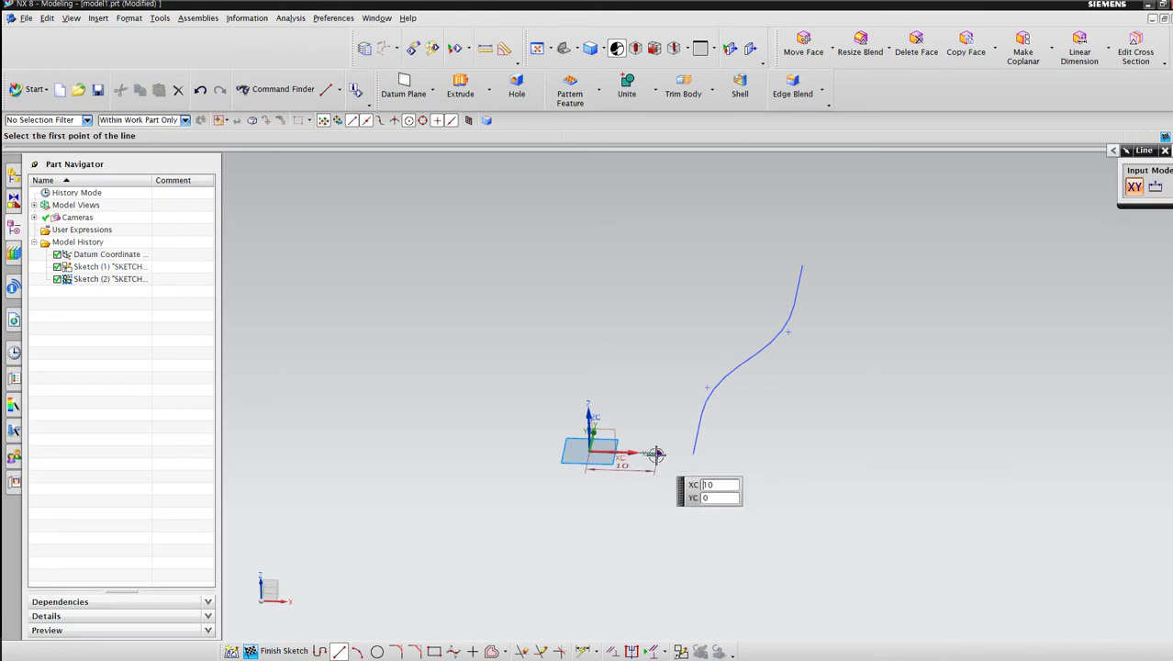
click(727, 455)
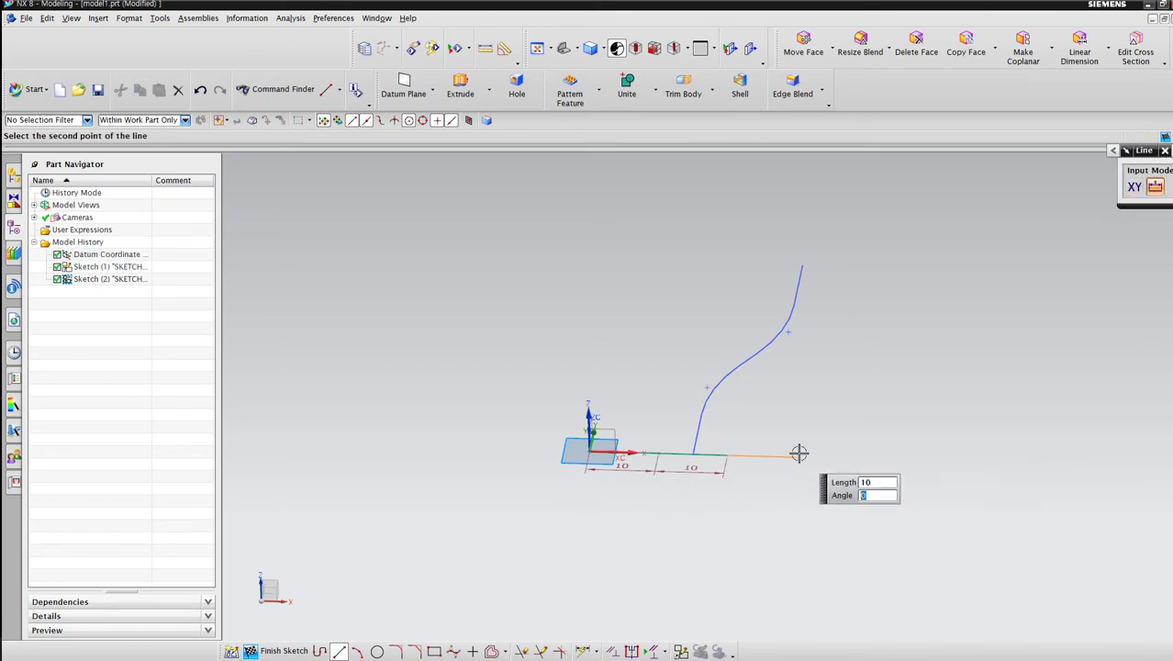
click(799, 453)
key(Escape)
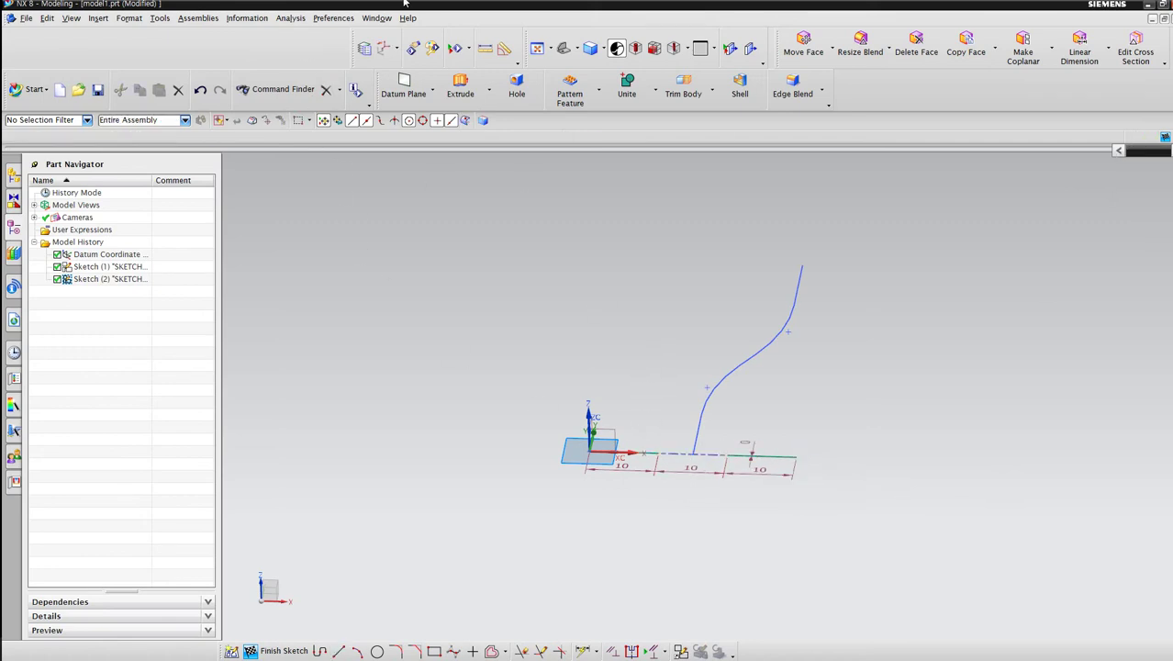
click(276, 650)
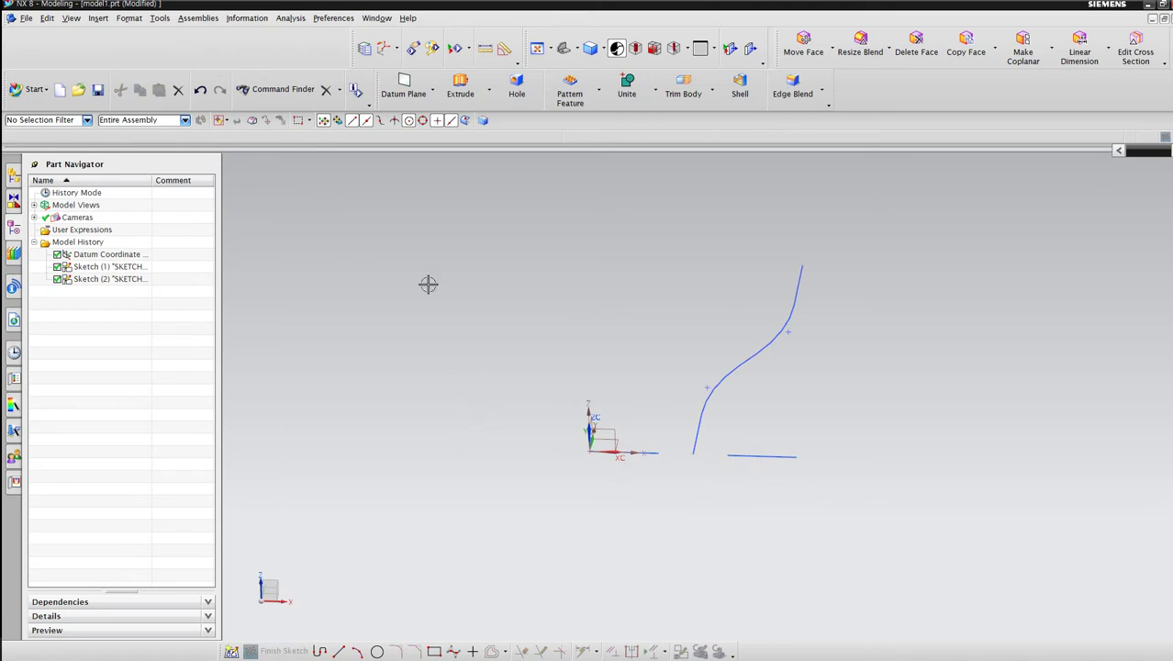
click(98, 17)
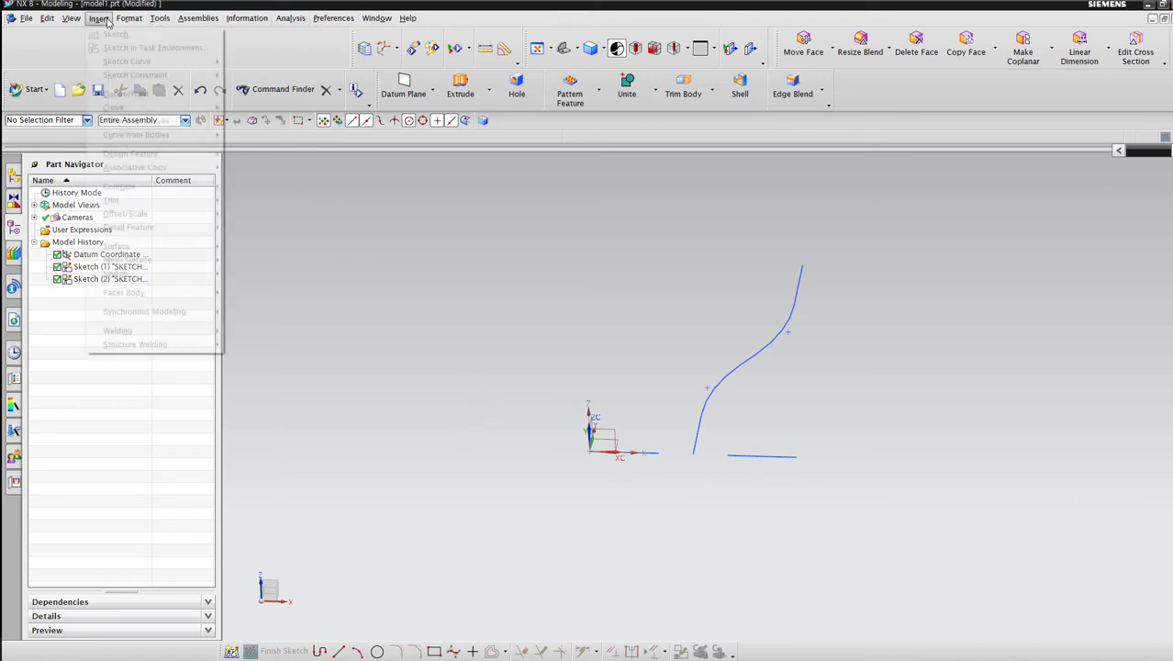
click(242, 274)
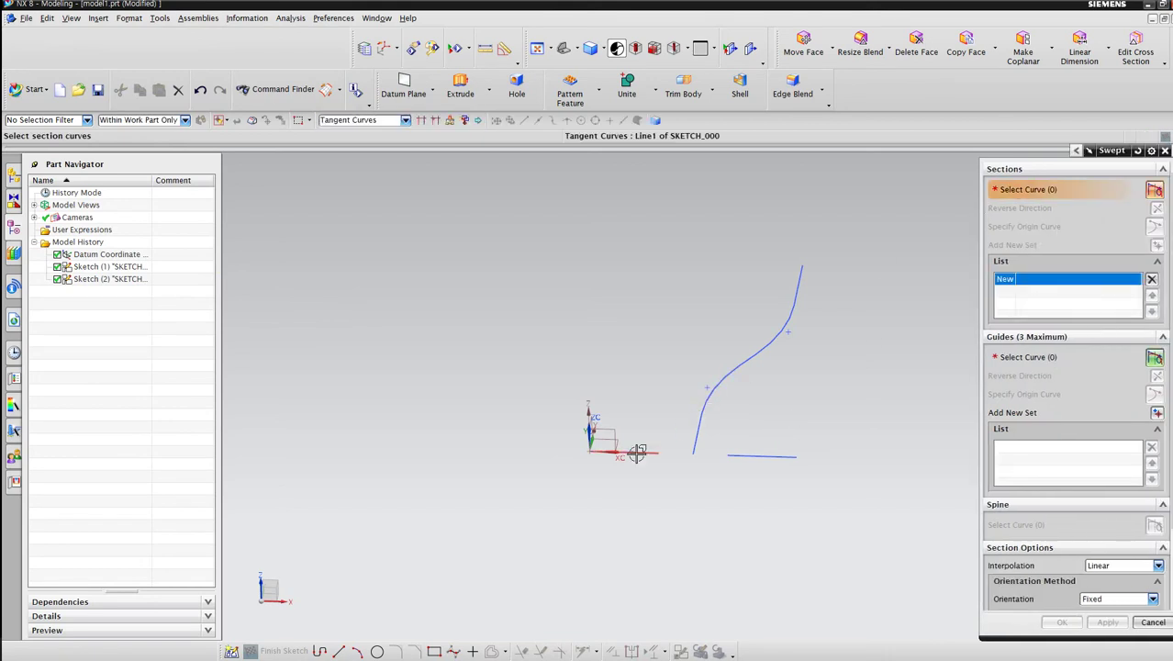
click(757, 456)
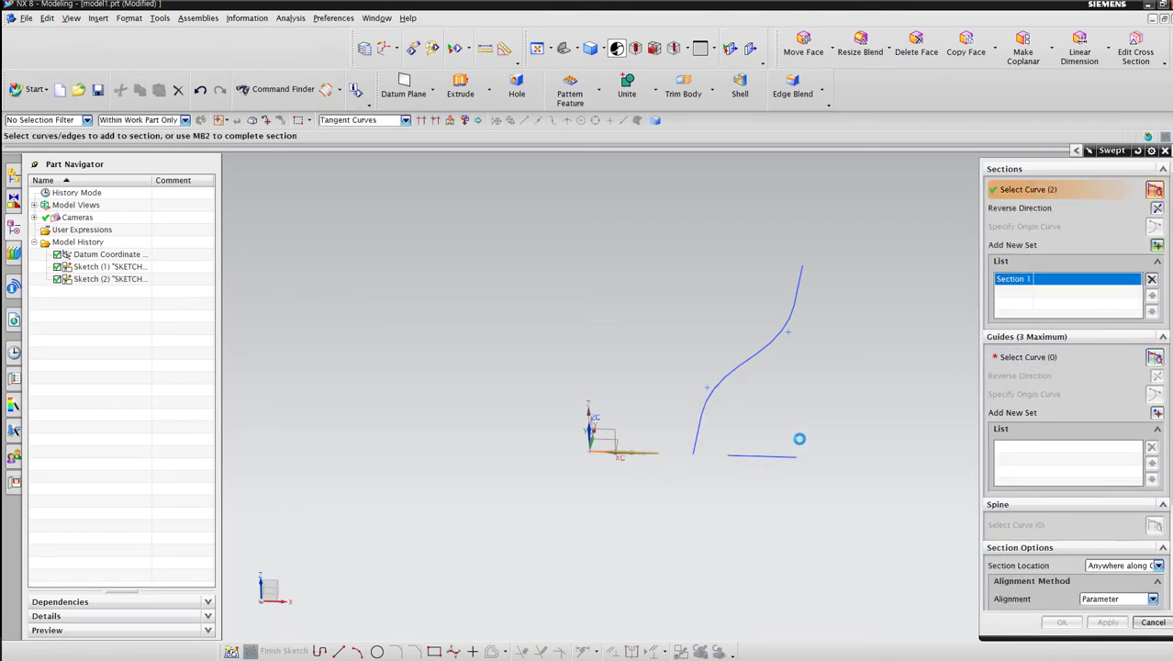
click(1045, 358)
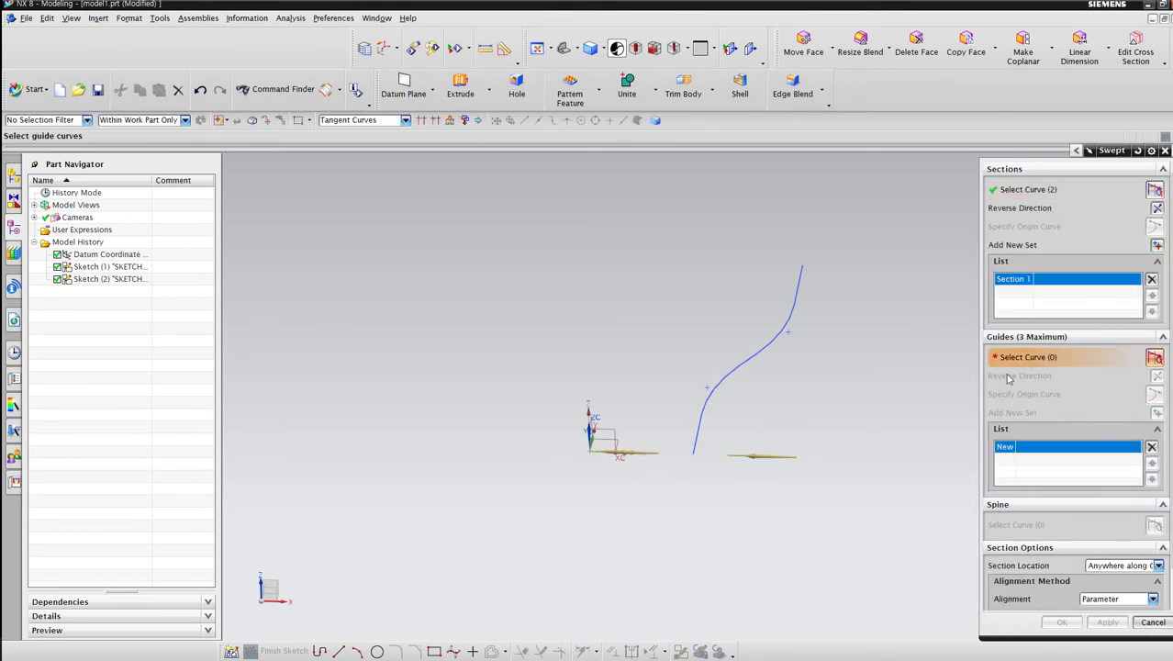
key(Escape)
Step: Create a Swept surface using the line that starts at the origin as section and the S-shaped path as guide
click(98, 18)
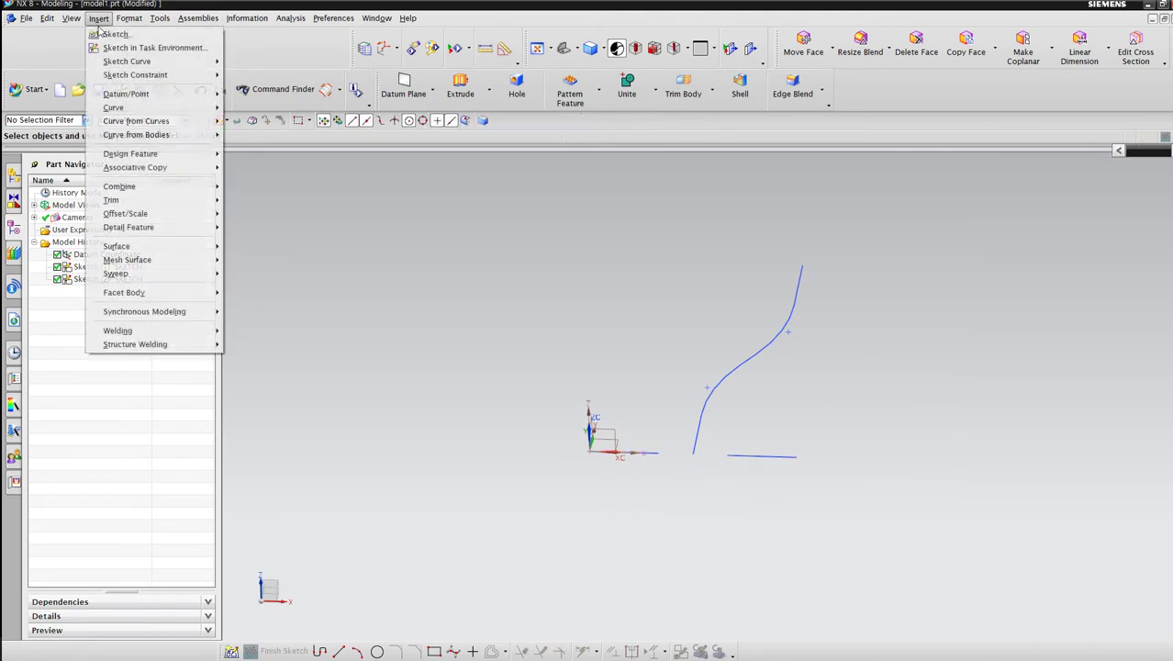
click(246, 277)
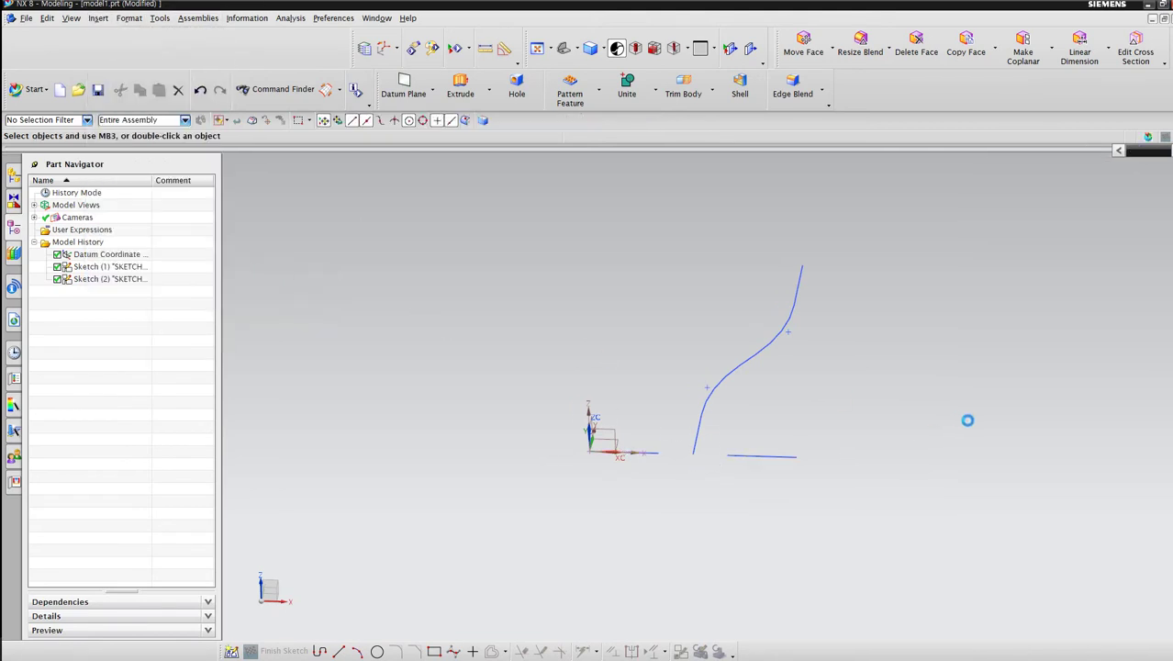
click(652, 452)
click(1046, 360)
click(724, 379)
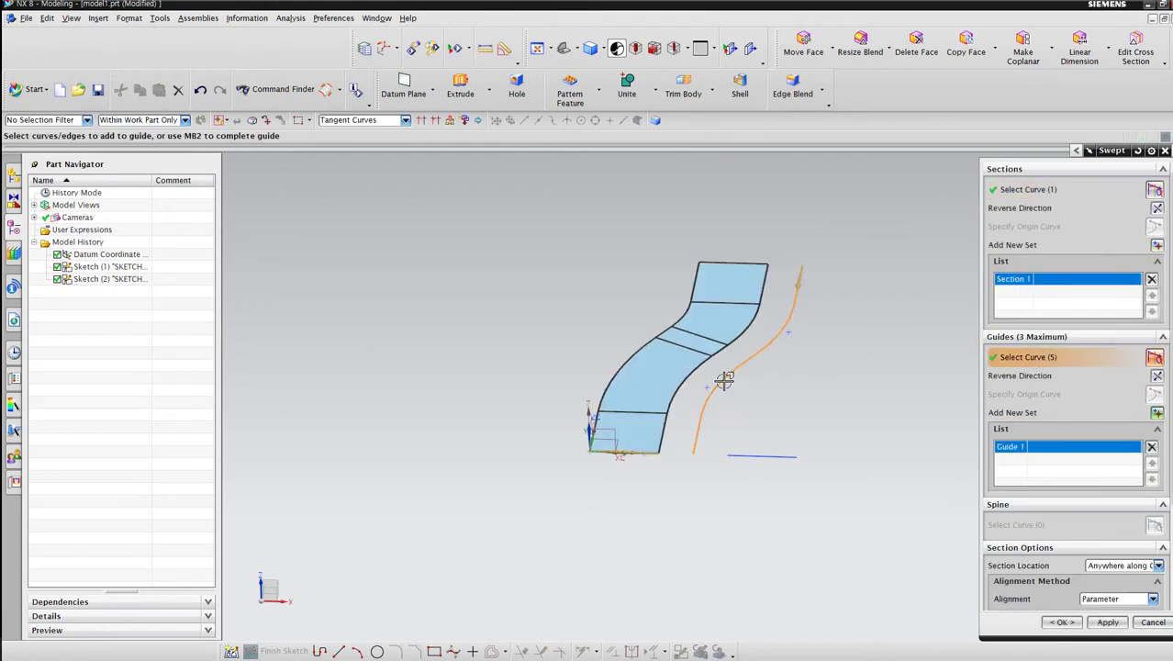
click(1062, 623)
Step: Create a second Swept surface using the outer line starting at XC 20 as section and the same S-shaped guide
click(98, 18)
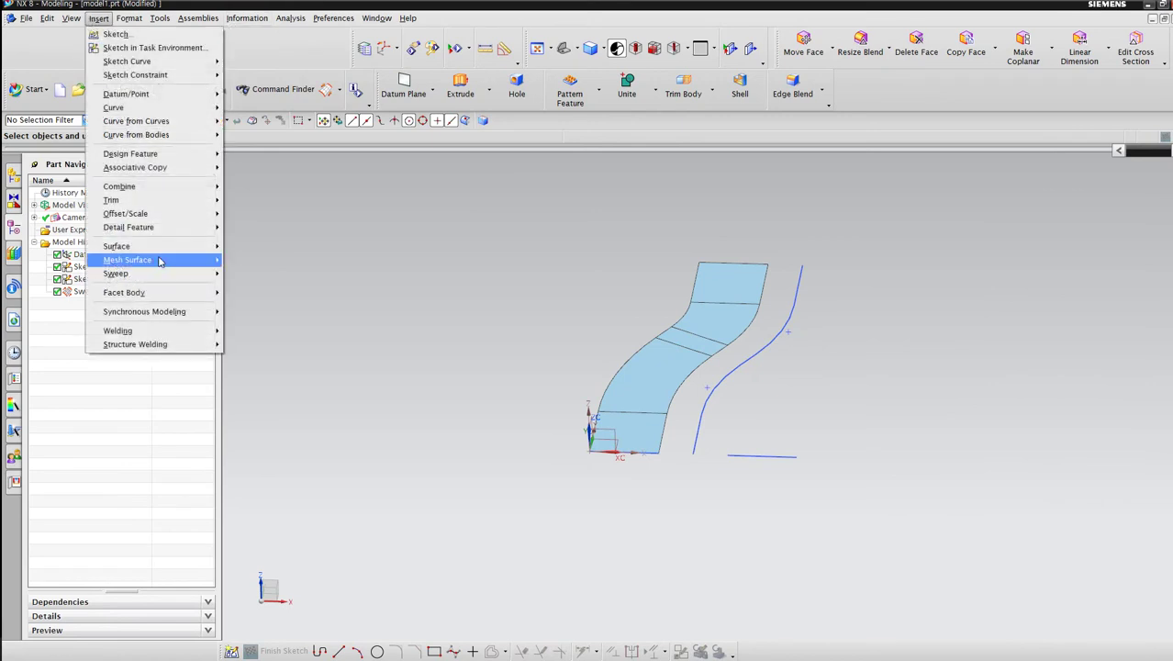
mouse_move(147, 162)
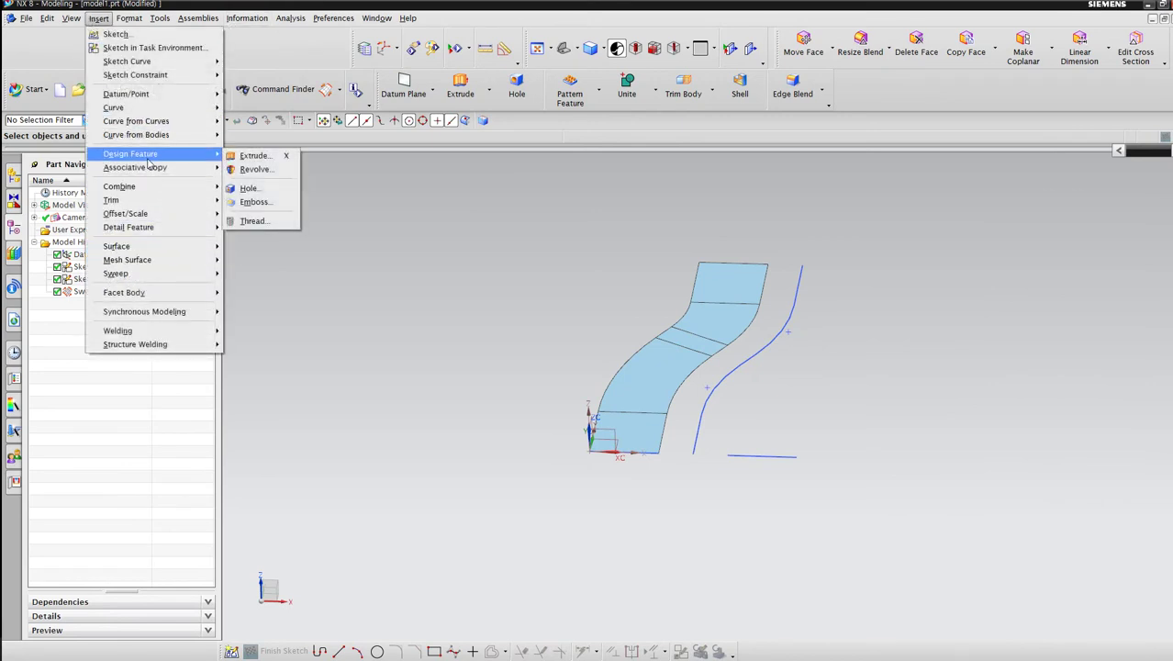
mouse_move(174, 273)
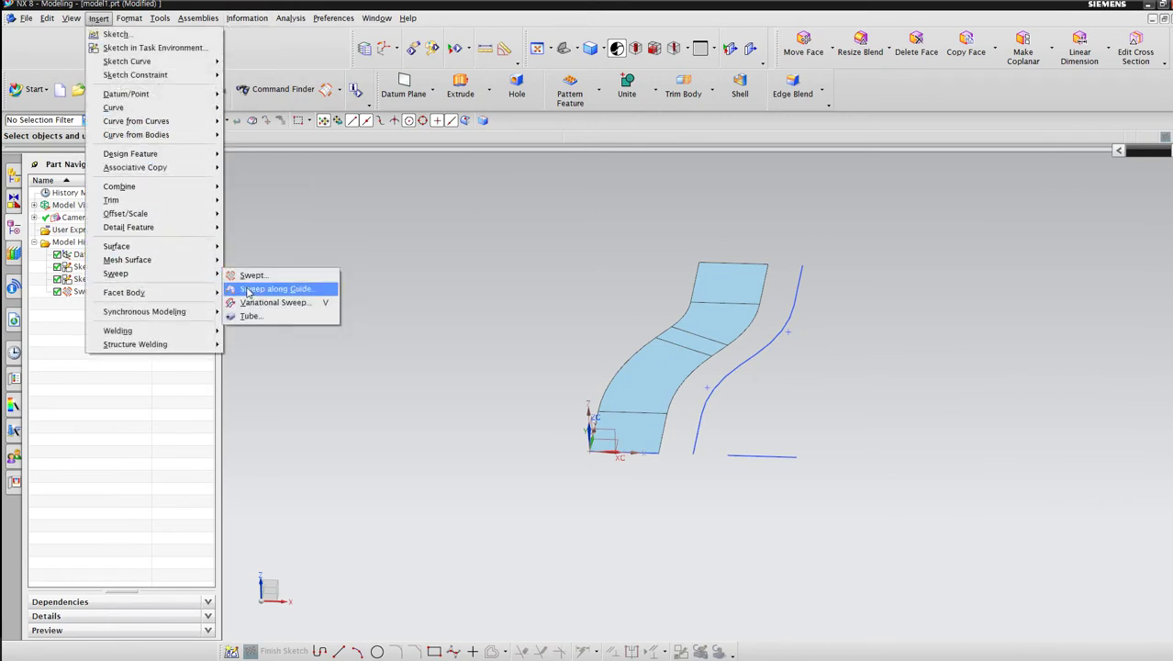
click(275, 288)
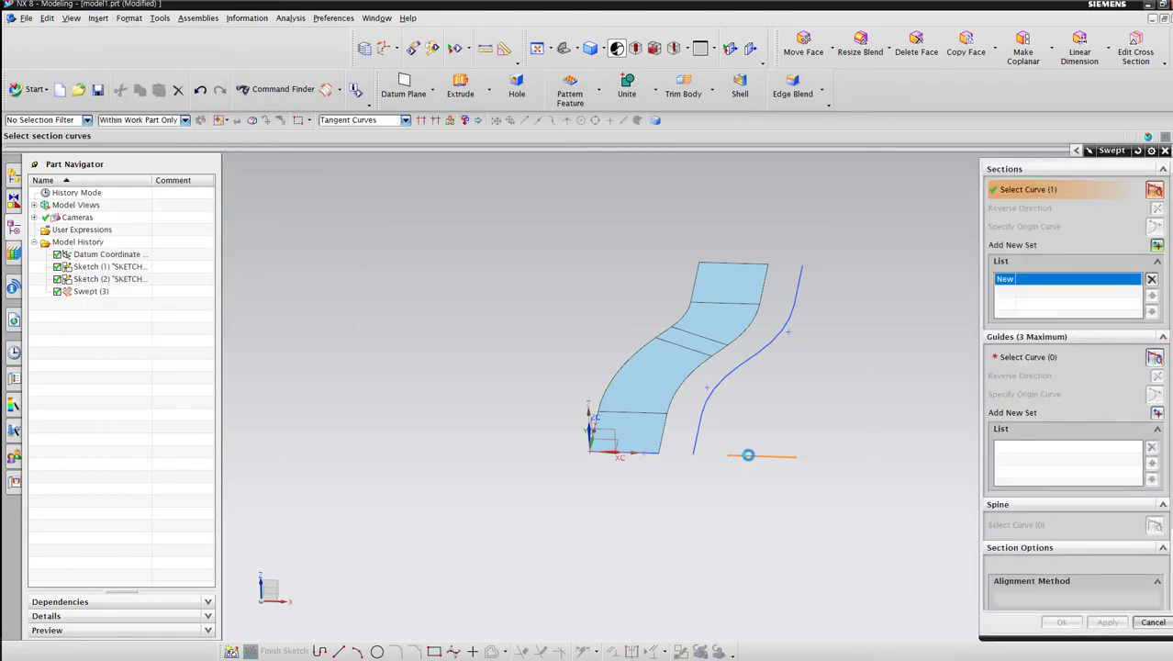
click(747, 457)
click(1005, 358)
click(741, 368)
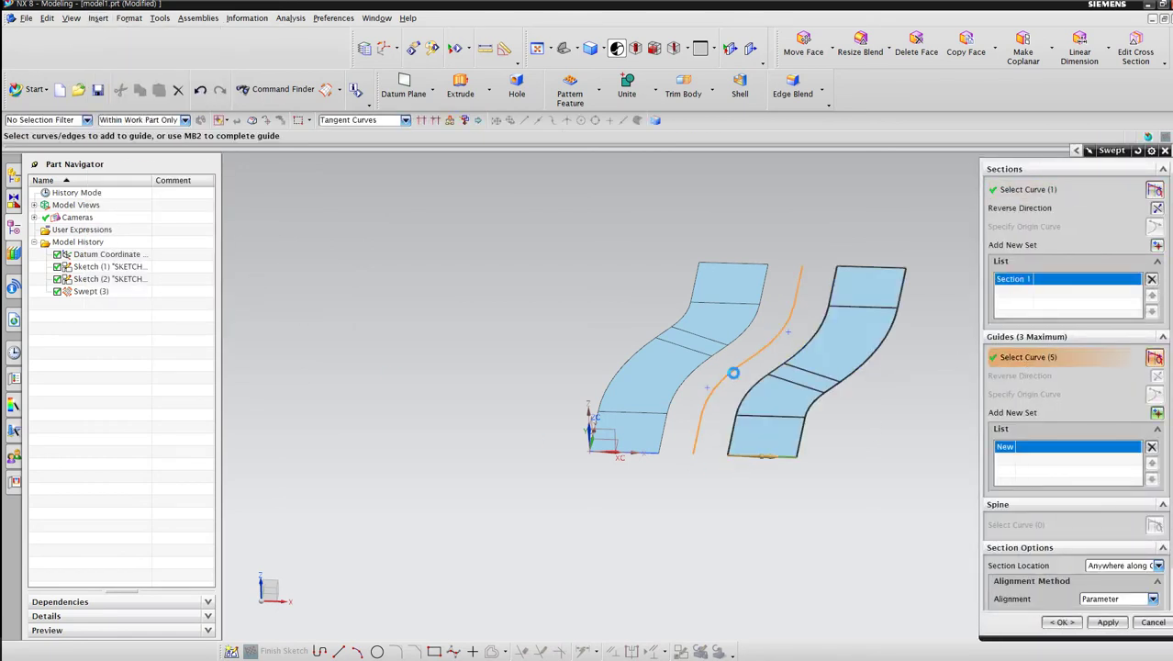
click(1062, 623)
Step: Save the part with the two swept surfaces as binder.prt in D:\Analysis\20201130_s_rail
middle_drag(921, 532, 749, 399)
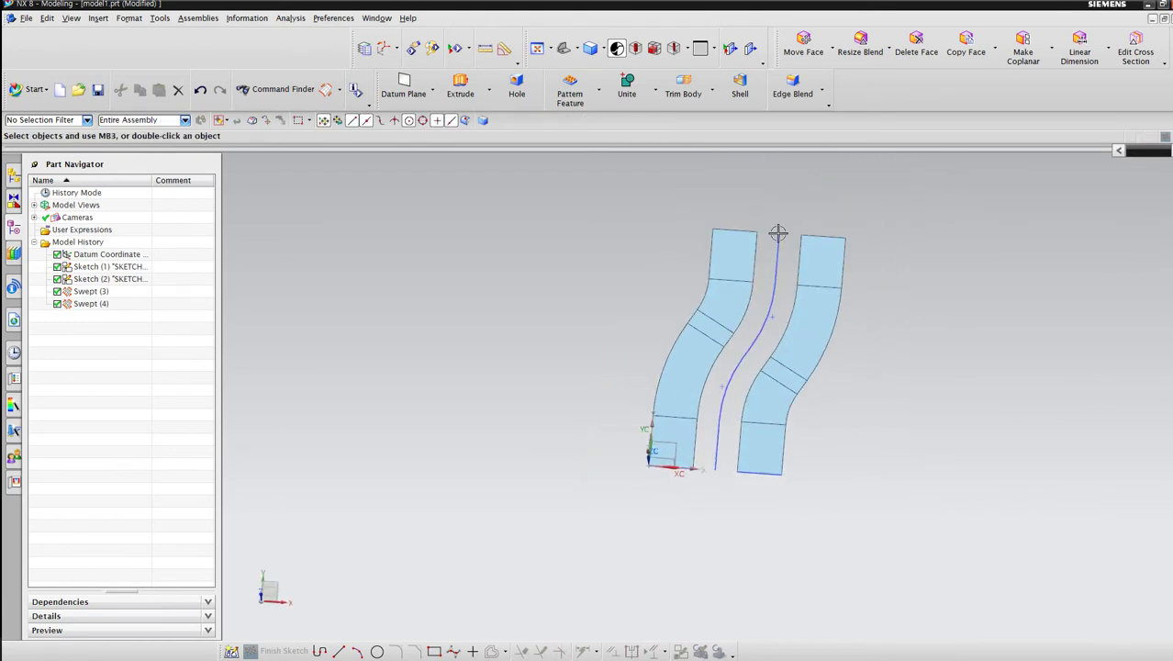
scroll(882, 299, up, 3)
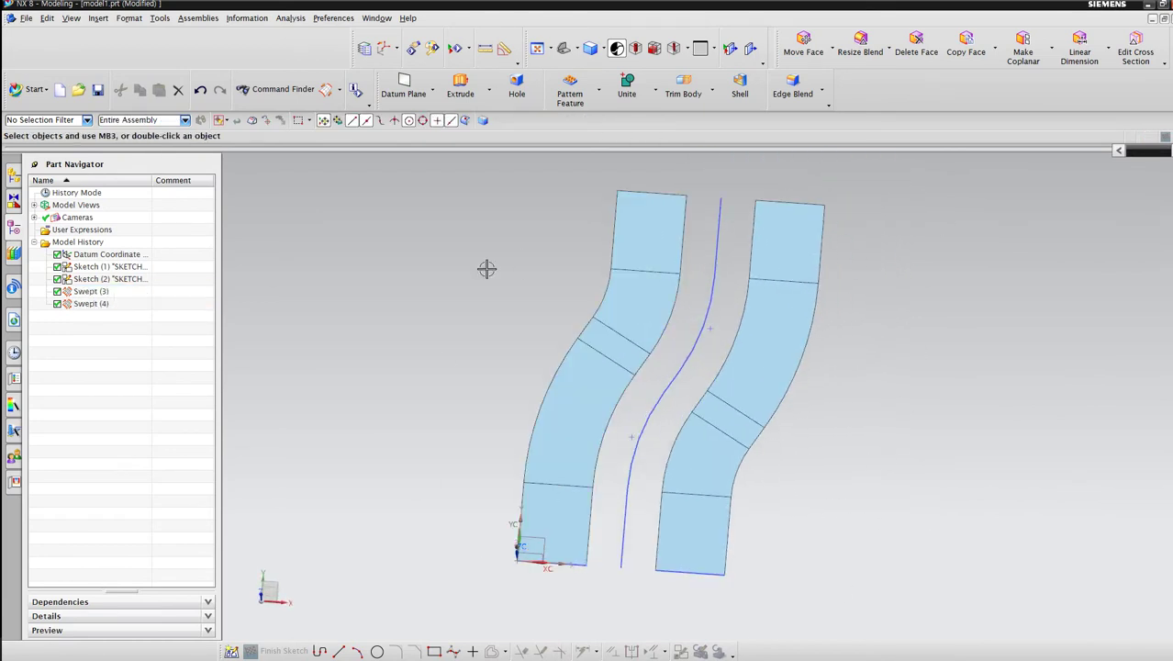
click(26, 17)
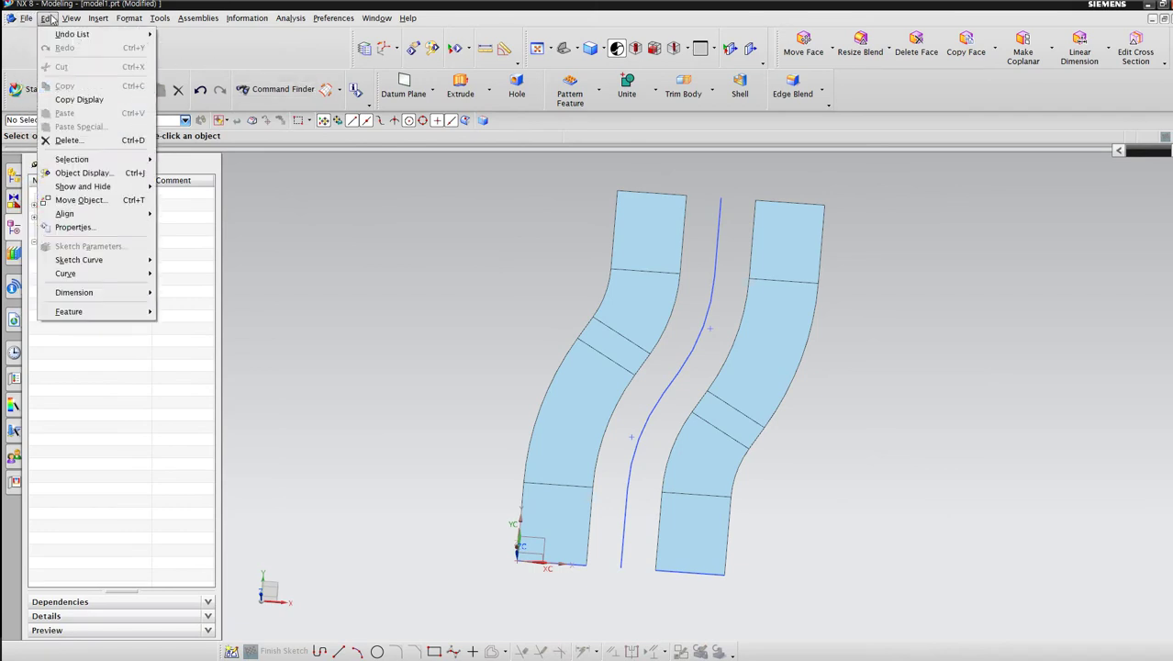
click(43, 80)
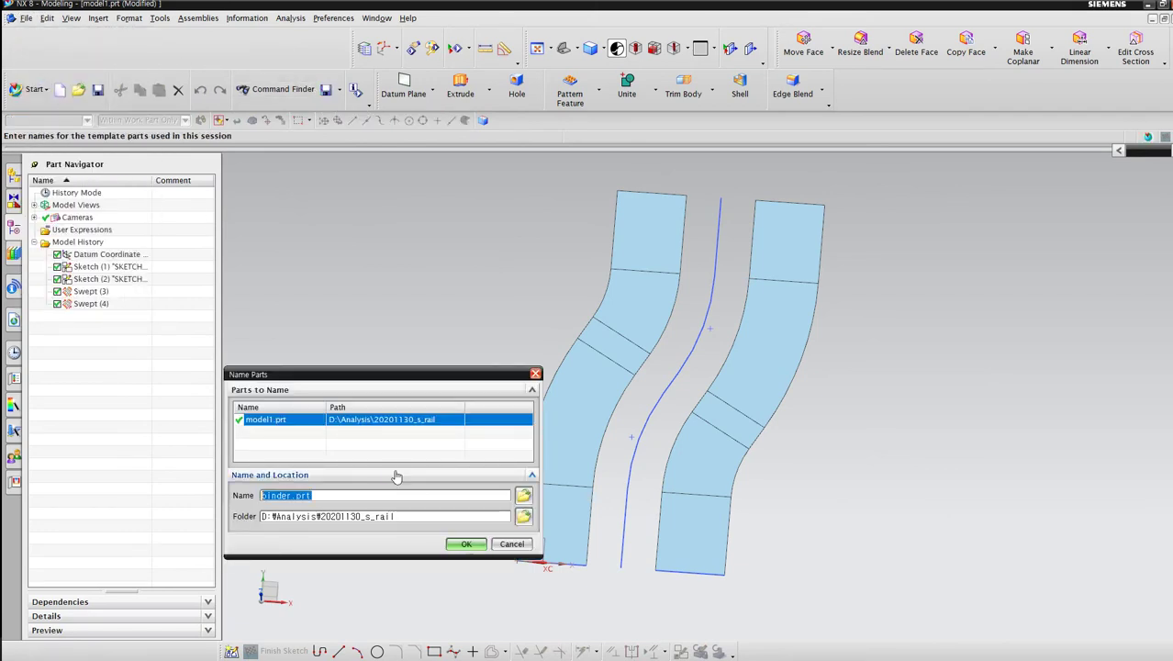
click(466, 544)
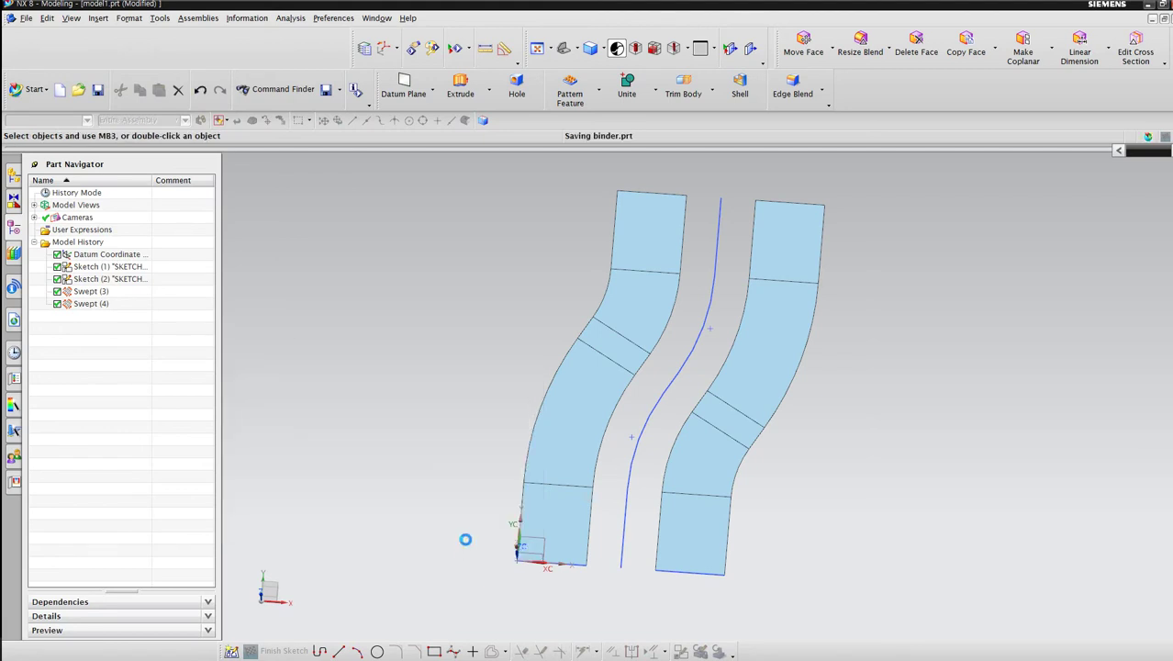
Step: Create a new millimetre model part named sheet and start a sketch on its XY datum plane
click(59, 90)
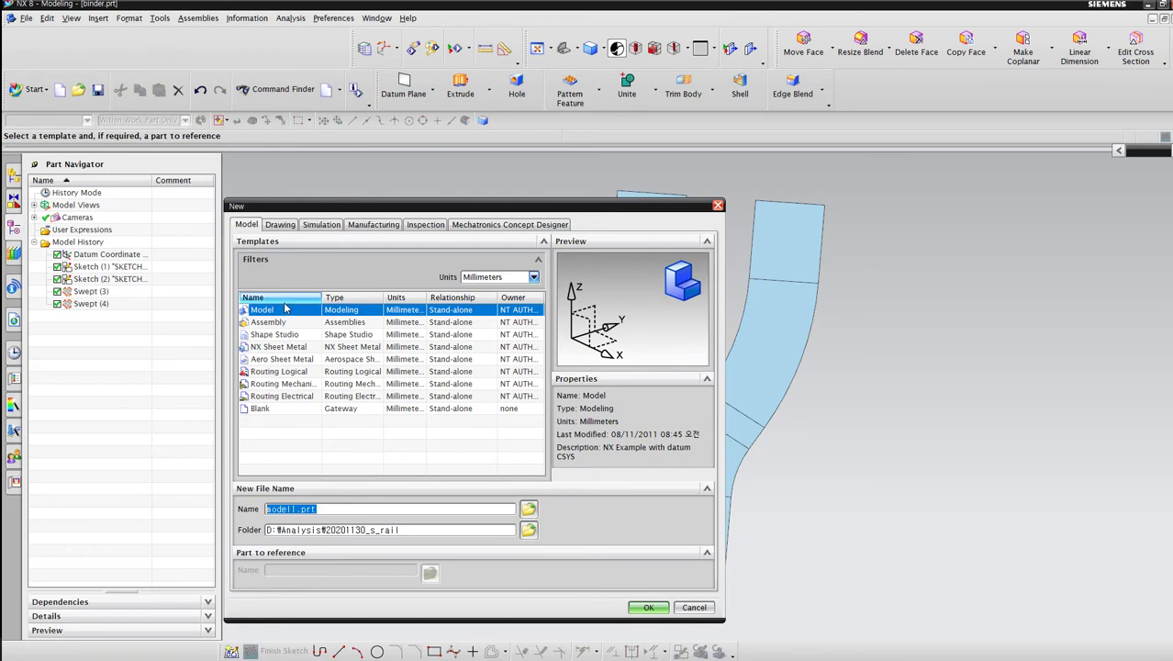
text(sheet)
key(Return)
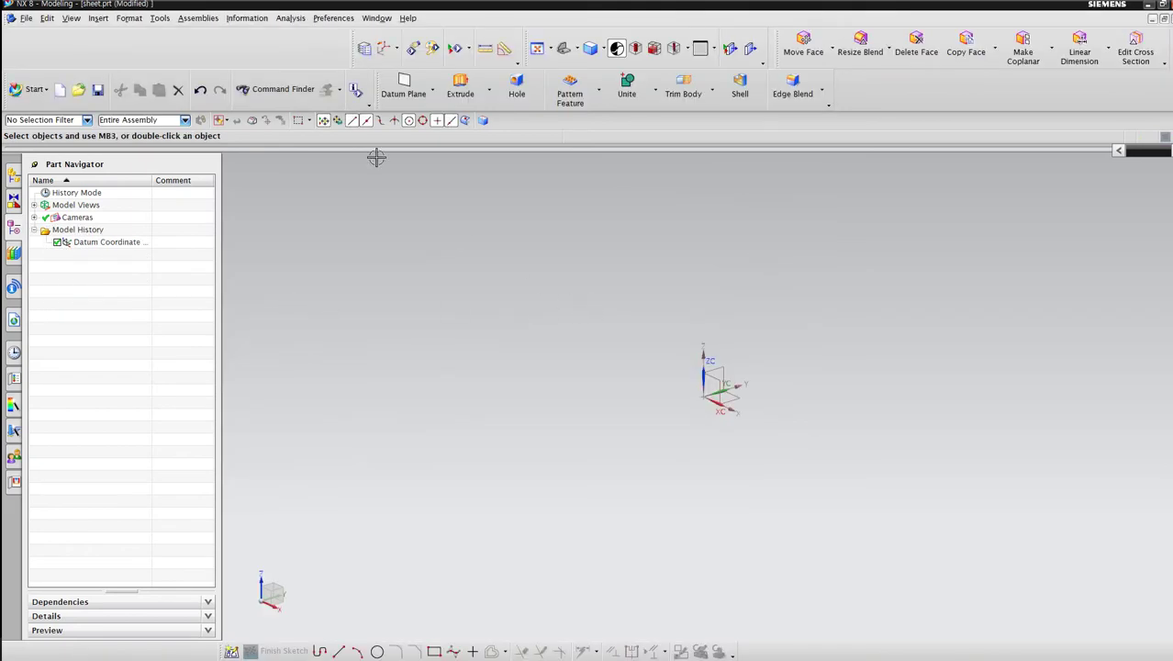
click(99, 18)
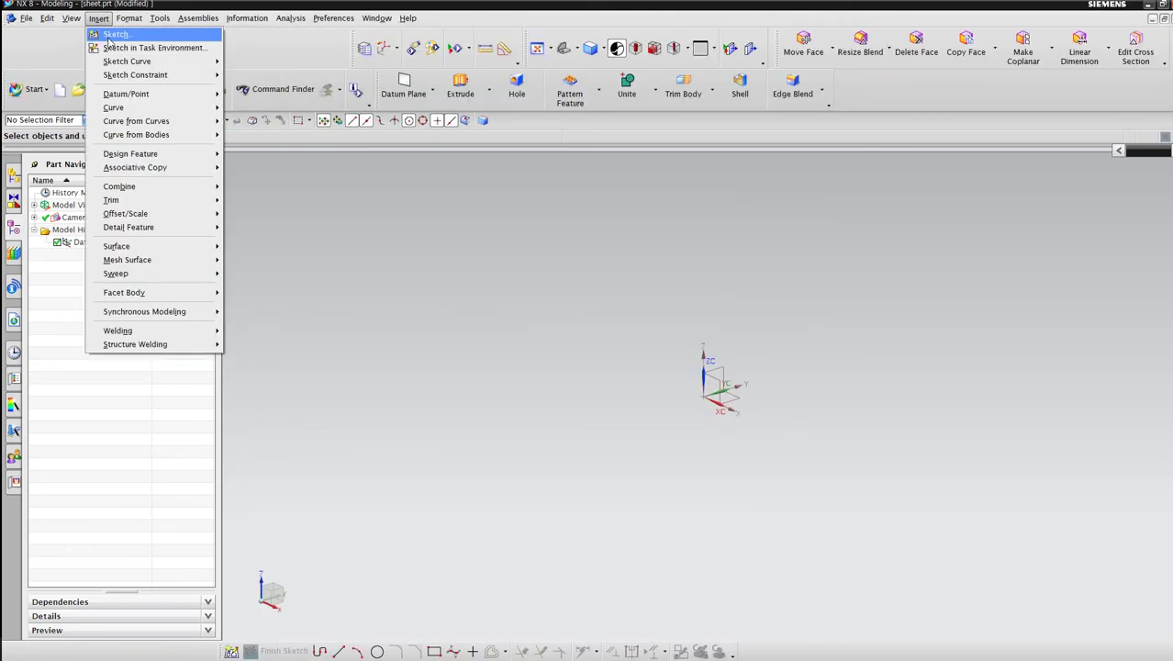
click(108, 31)
click(1106, 331)
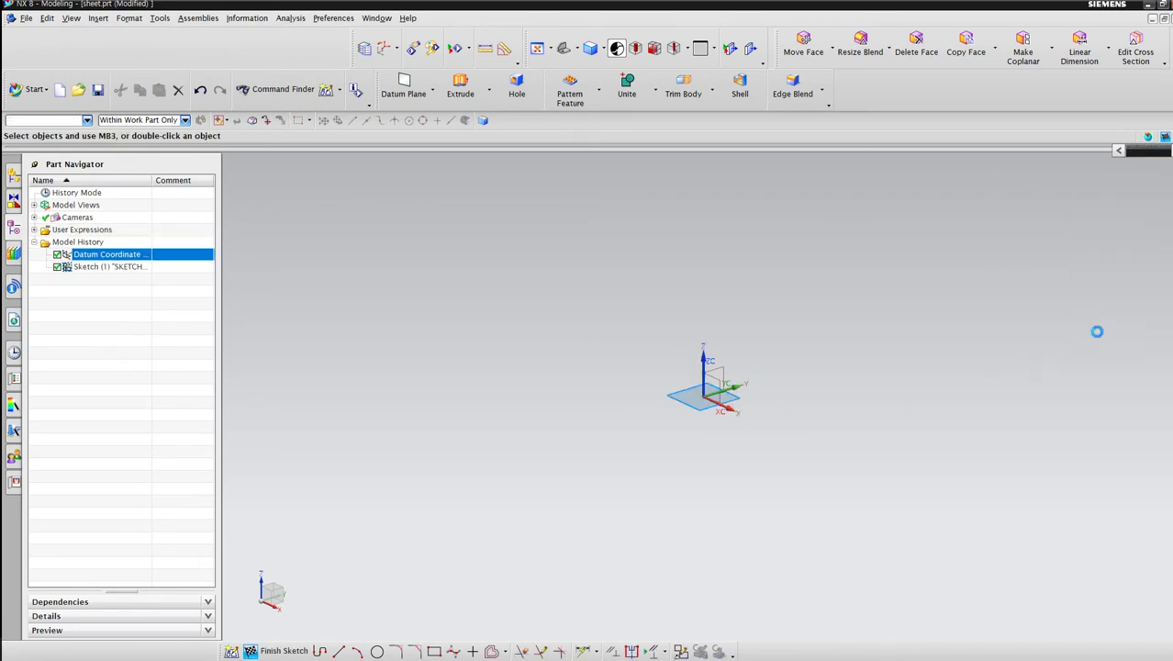
Step: Draw a line of length 30 at angle 0 from the origin along the X axis and finish the sketch
click(339, 651)
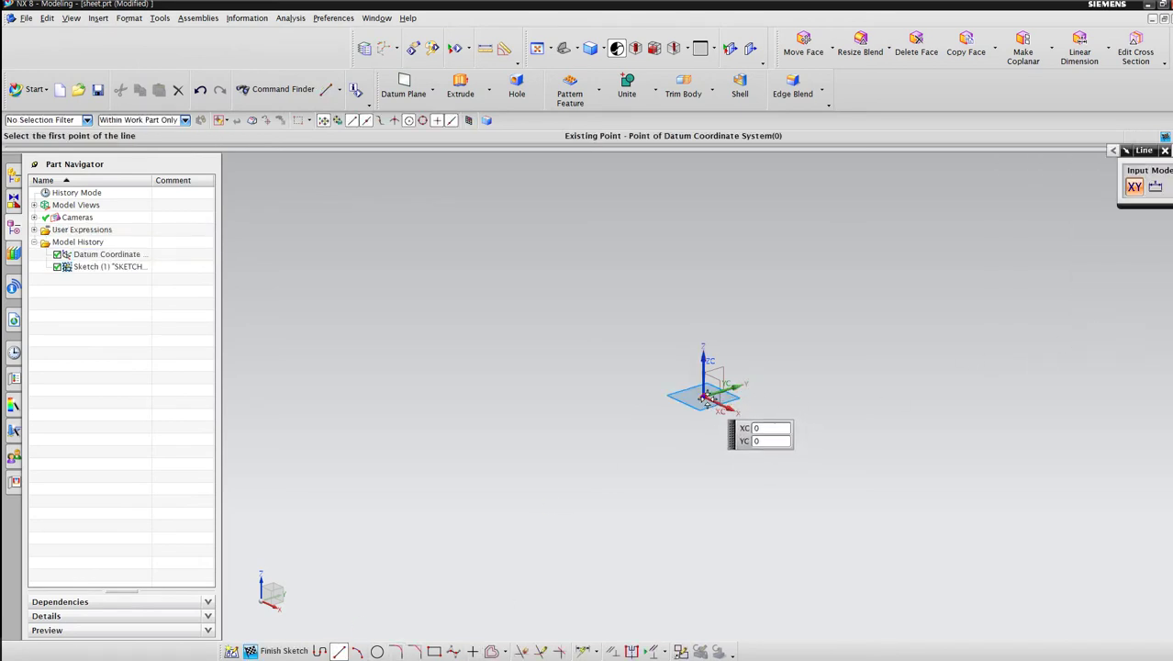
click(721, 404)
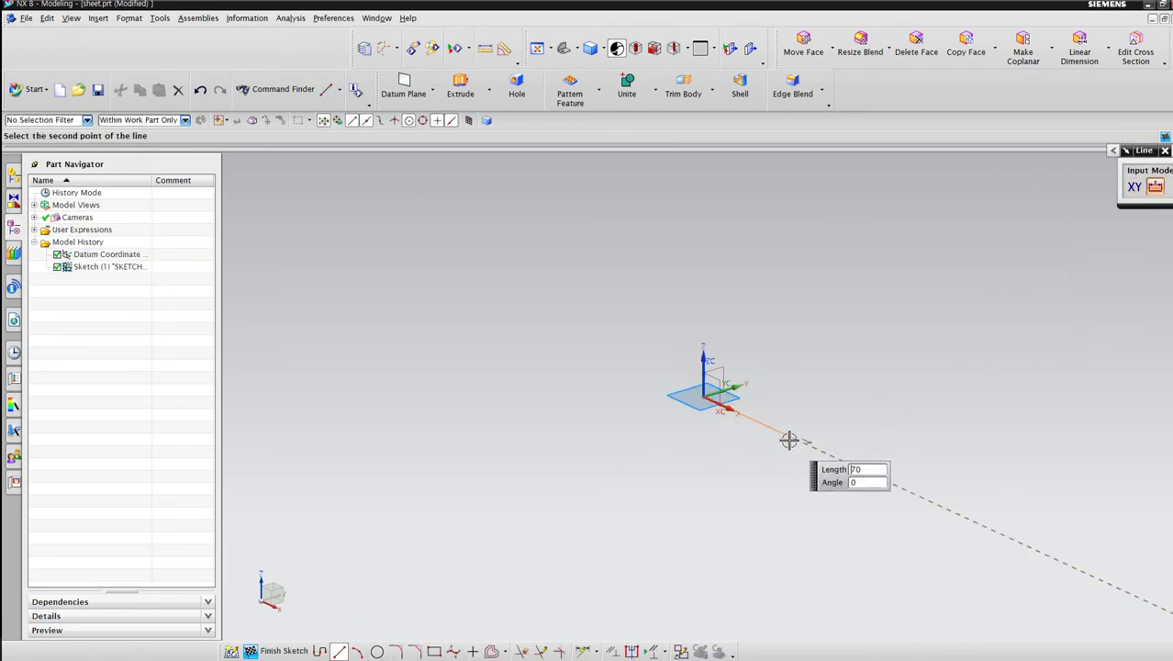
text(30)
key(Return)
mouse_move(789, 441)
middle_down()
mouse_move(618, 488)
mouse_move(605, 537)
middle_up()
click(284, 651)
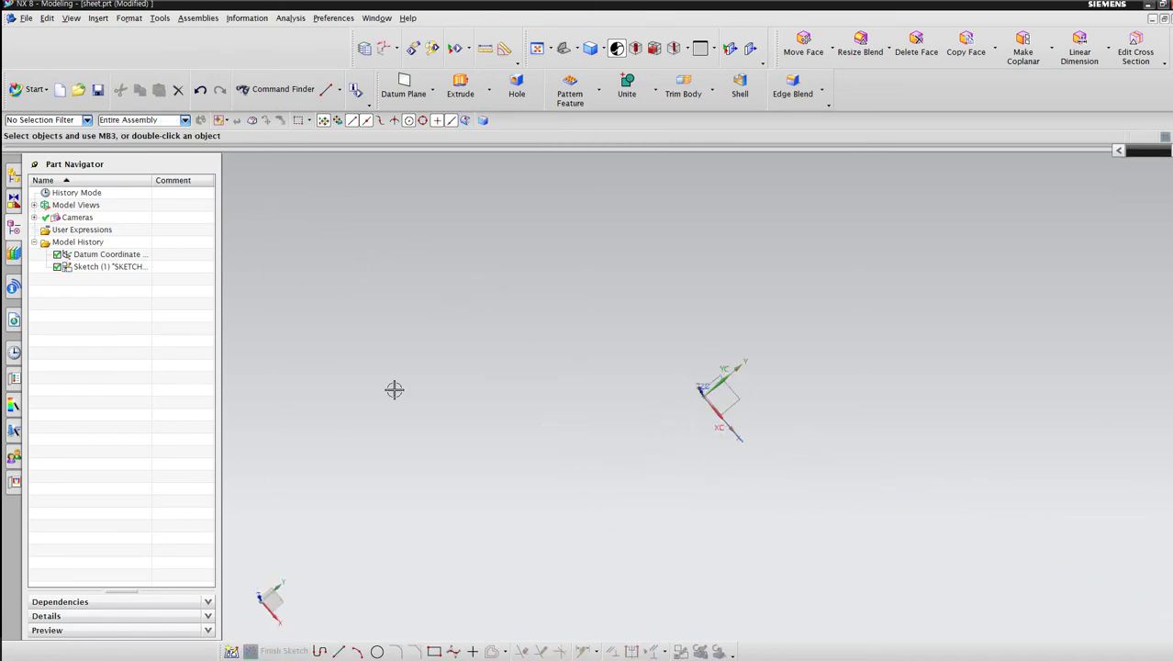
Step: Create another sketch on the XY datum plane of the sheet part
click(98, 17)
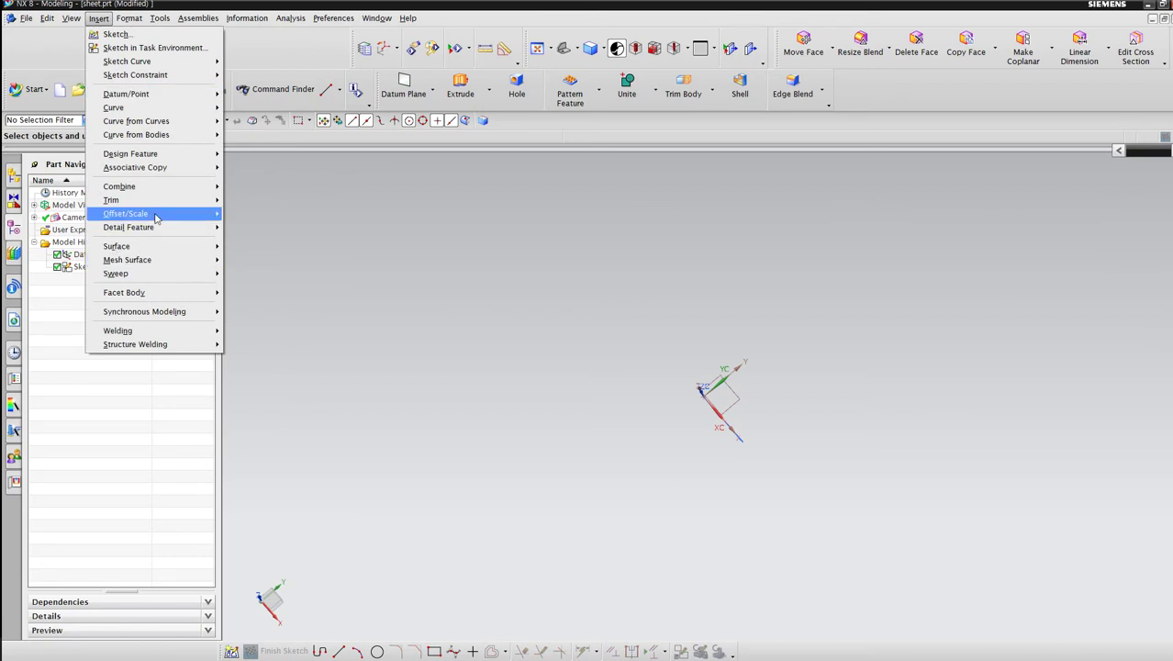
click(118, 34)
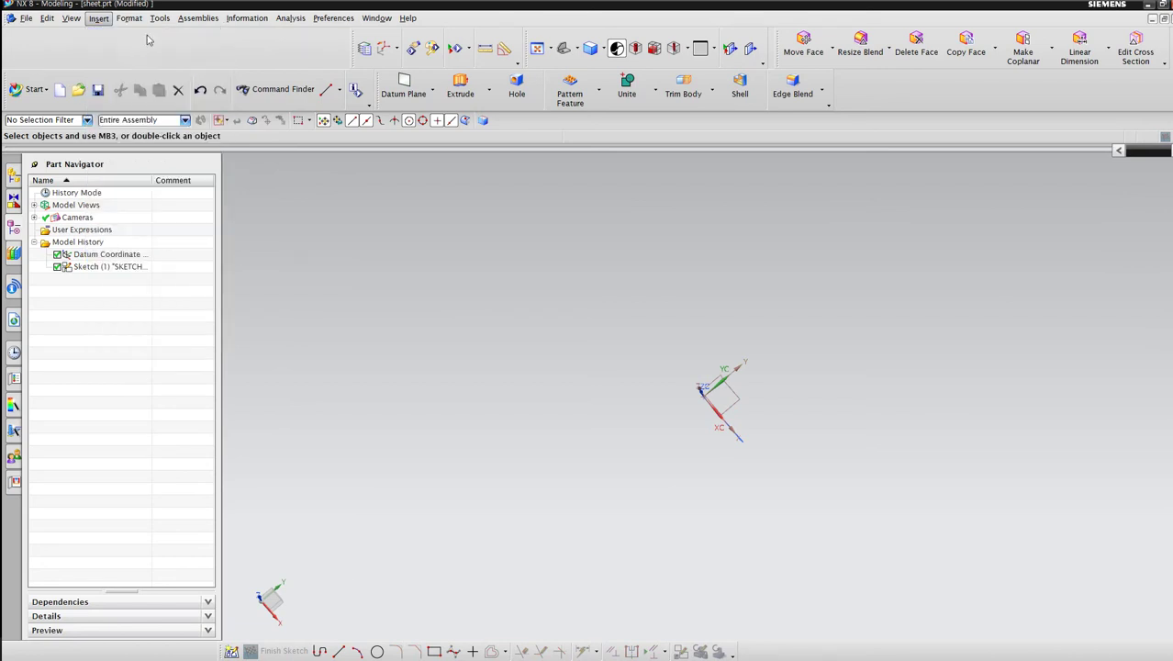
middle_click(762, 427)
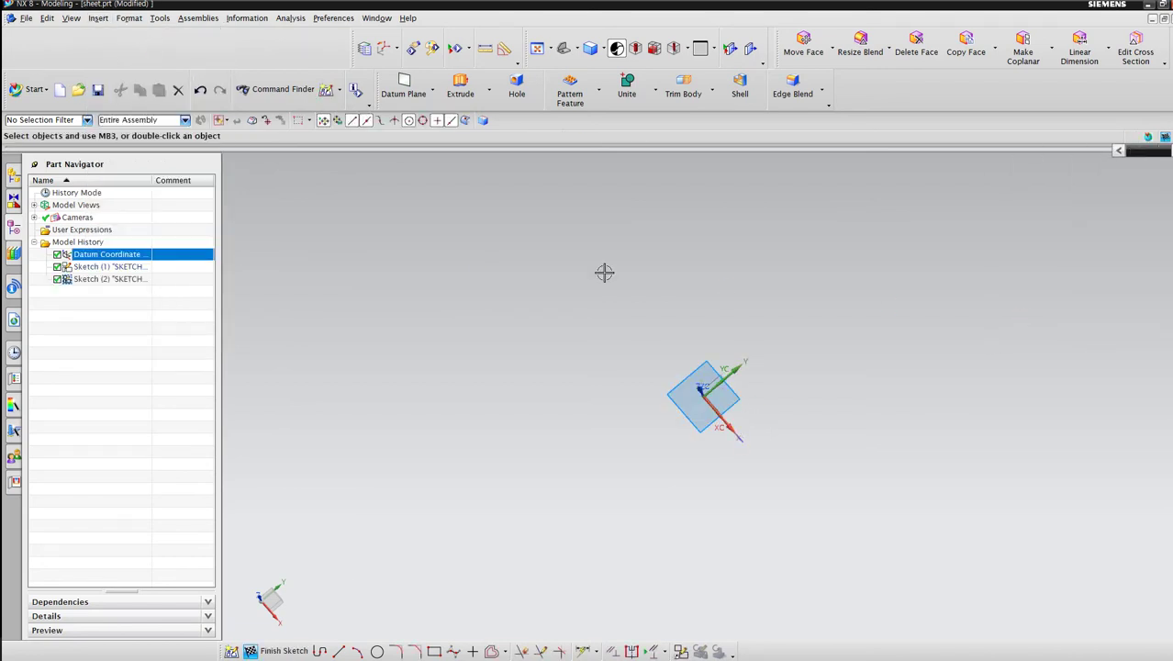
Step: Draw a vertical line of length 20 at angle 90 from XC 15, YC 0 in the second sketch
right_click(530, 416)
mouse_move(596, 403)
click(731, 429)
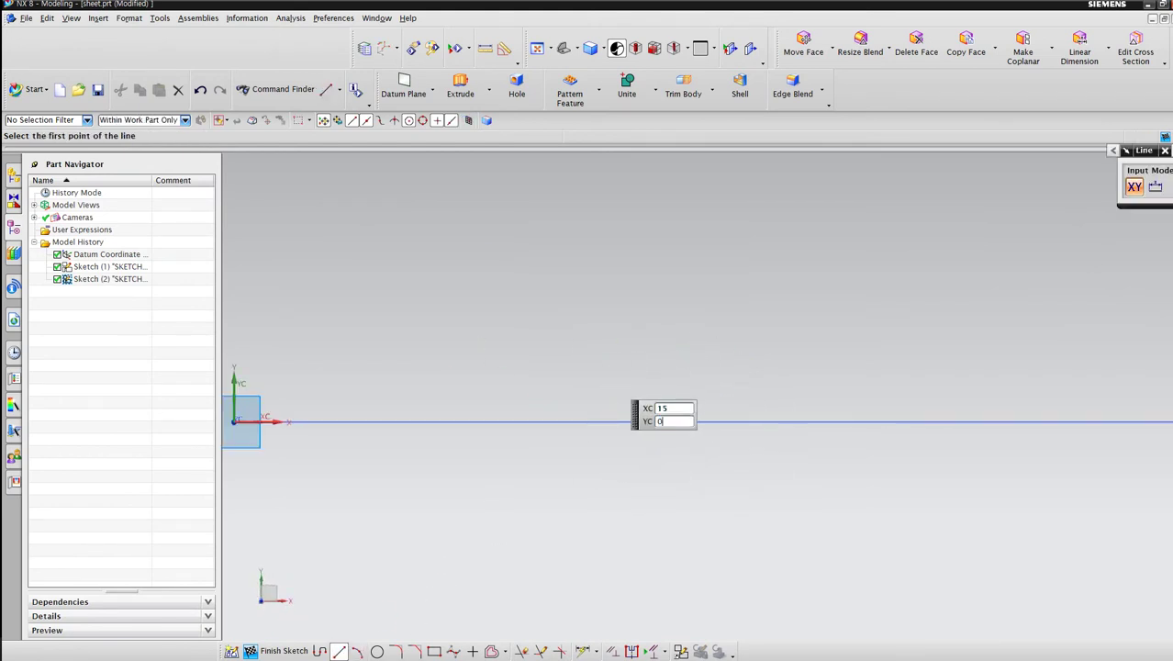
click(703, 422)
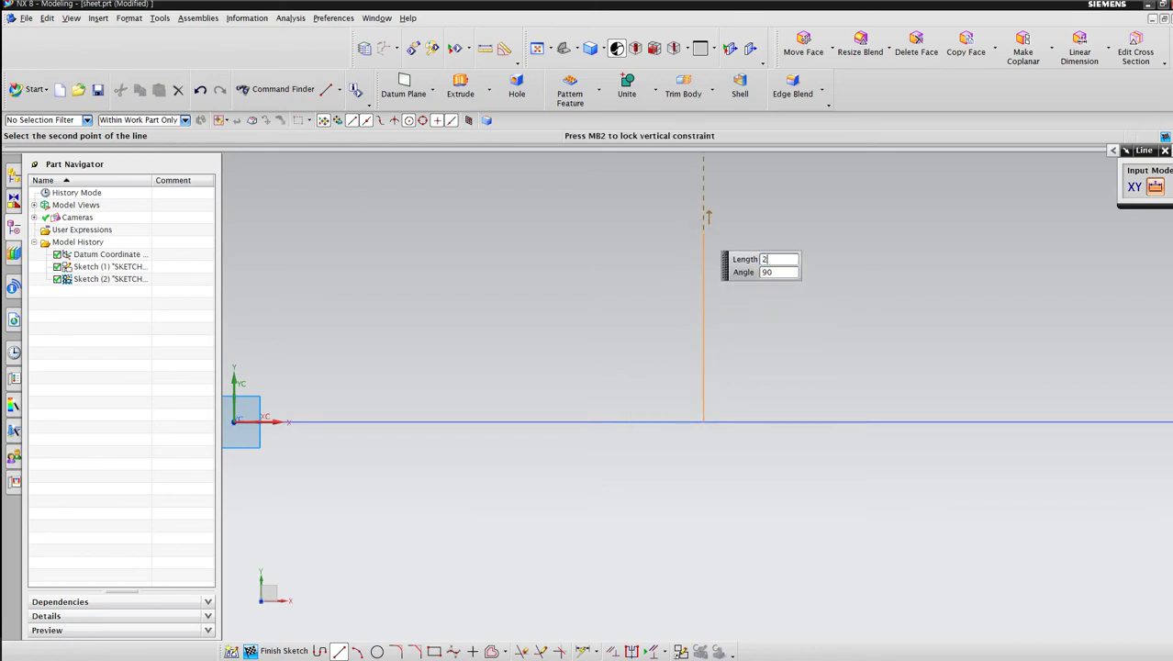
key(Return)
scroll(716, 422, down, 6)
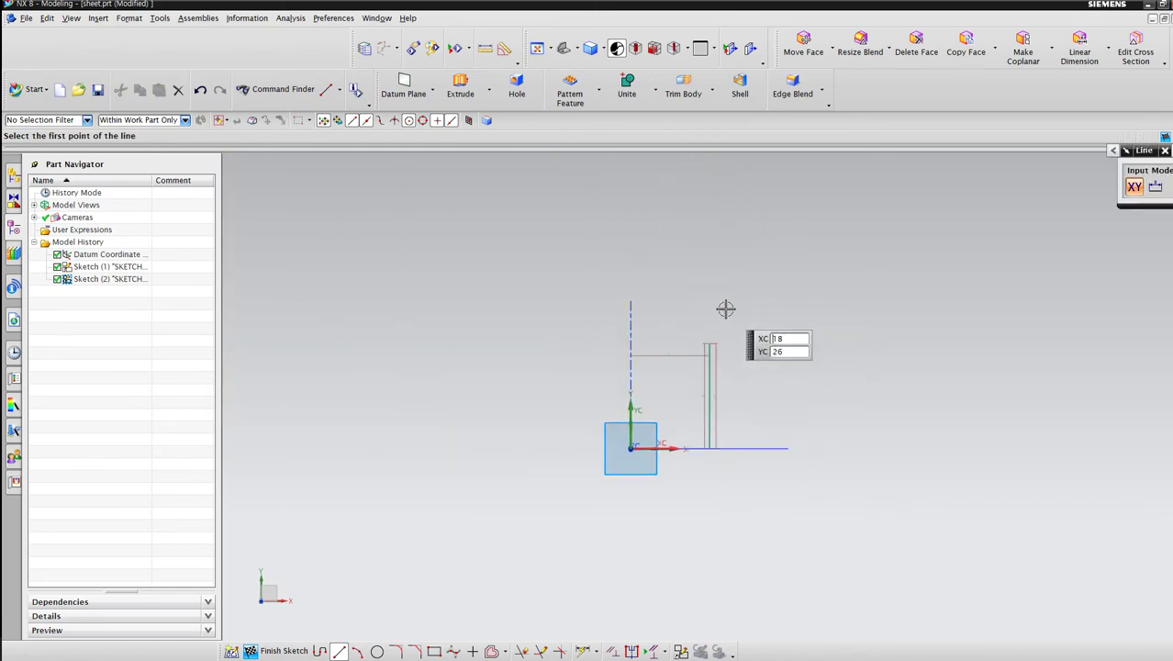
Step: Continue the path from the line's upper end with a length 20 line at 60° and a length 20 line at 90°
click(711, 345)
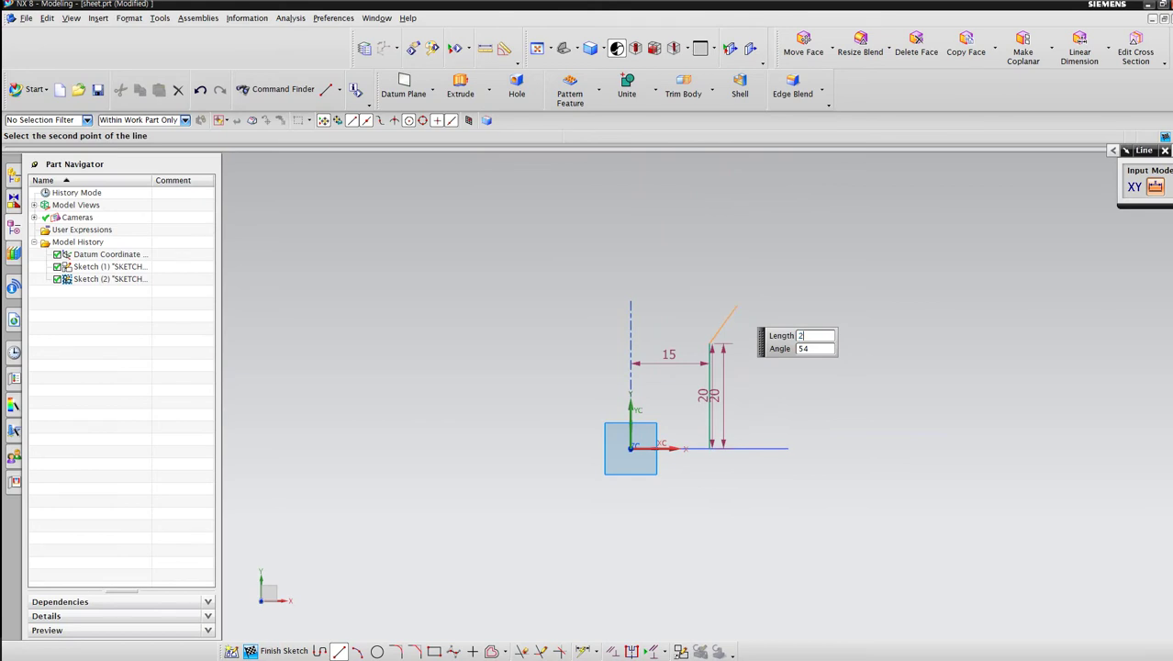
key(Return)
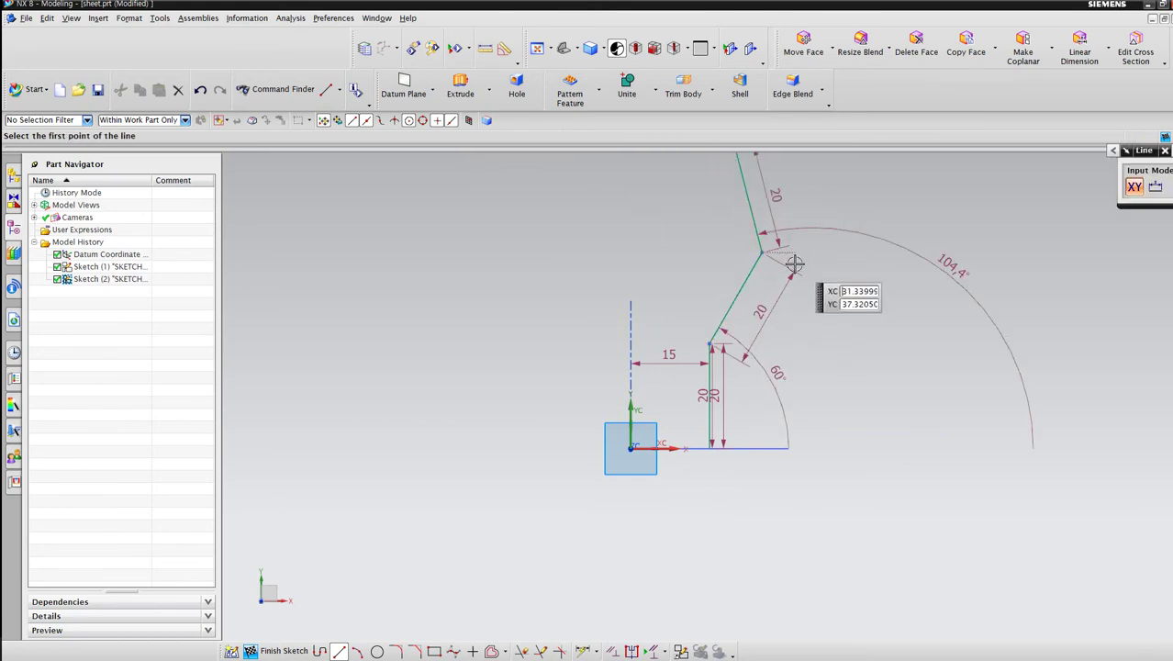
click(760, 252)
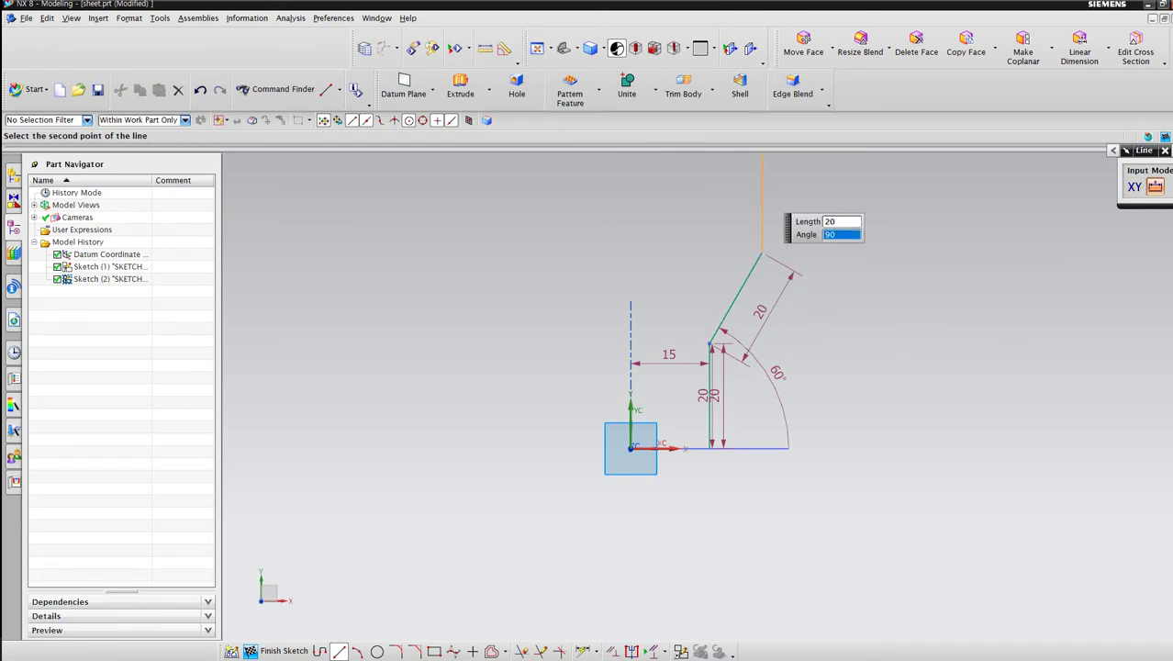
key(Return)
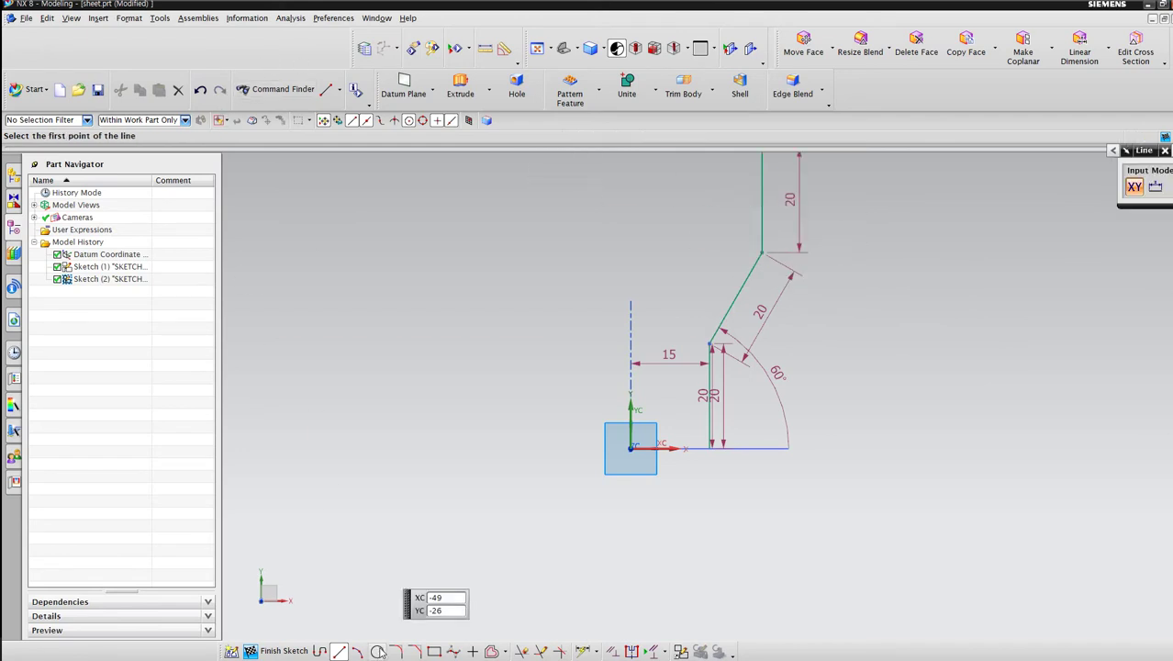
Step: Fillet both corners of the three-line path with radius 30 and finish the sketch
click(394, 651)
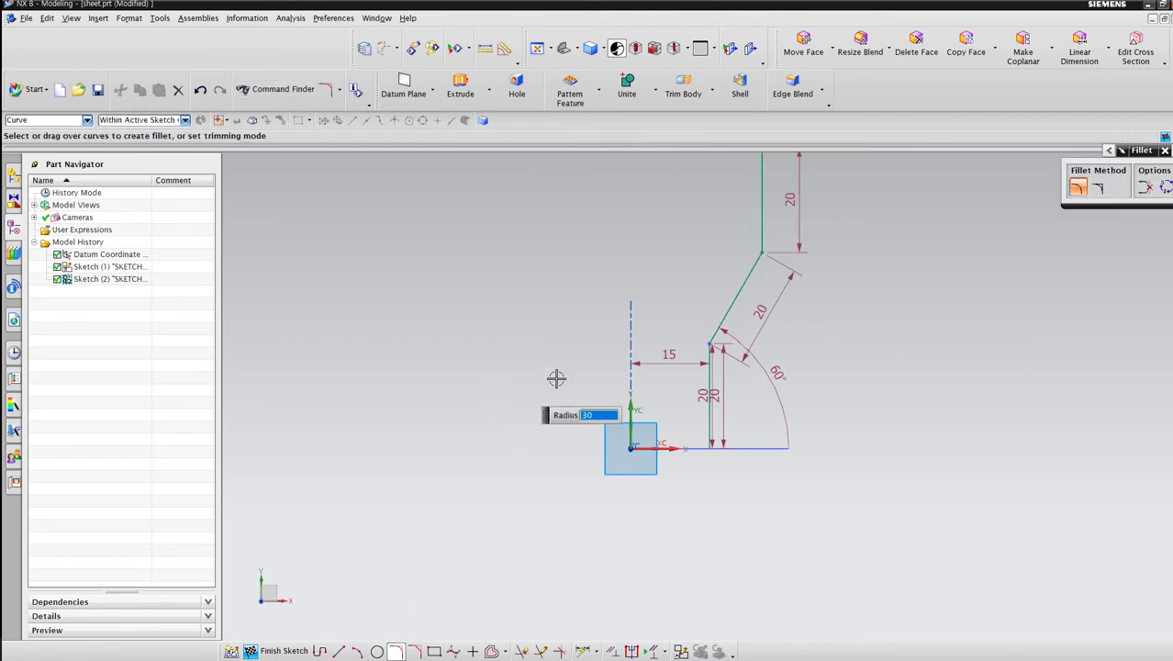
click(711, 346)
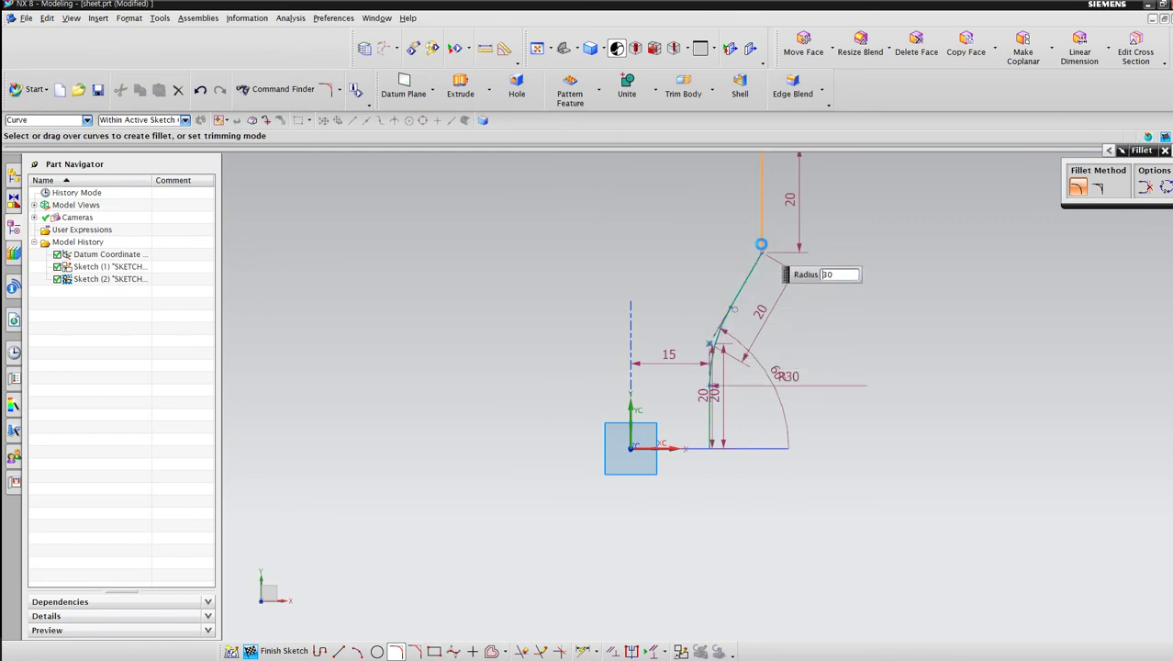
click(761, 250)
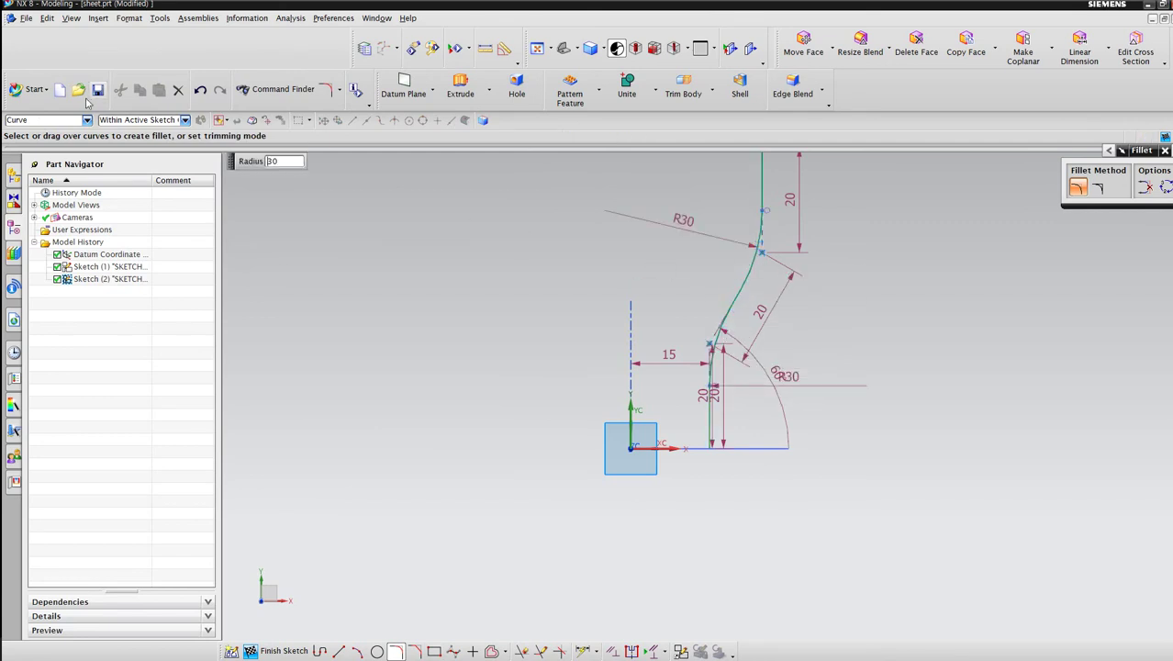
click(271, 651)
mouse_move(707, 443)
middle_down()
mouse_move(725, 350)
mouse_move(702, 383)
middle_up()
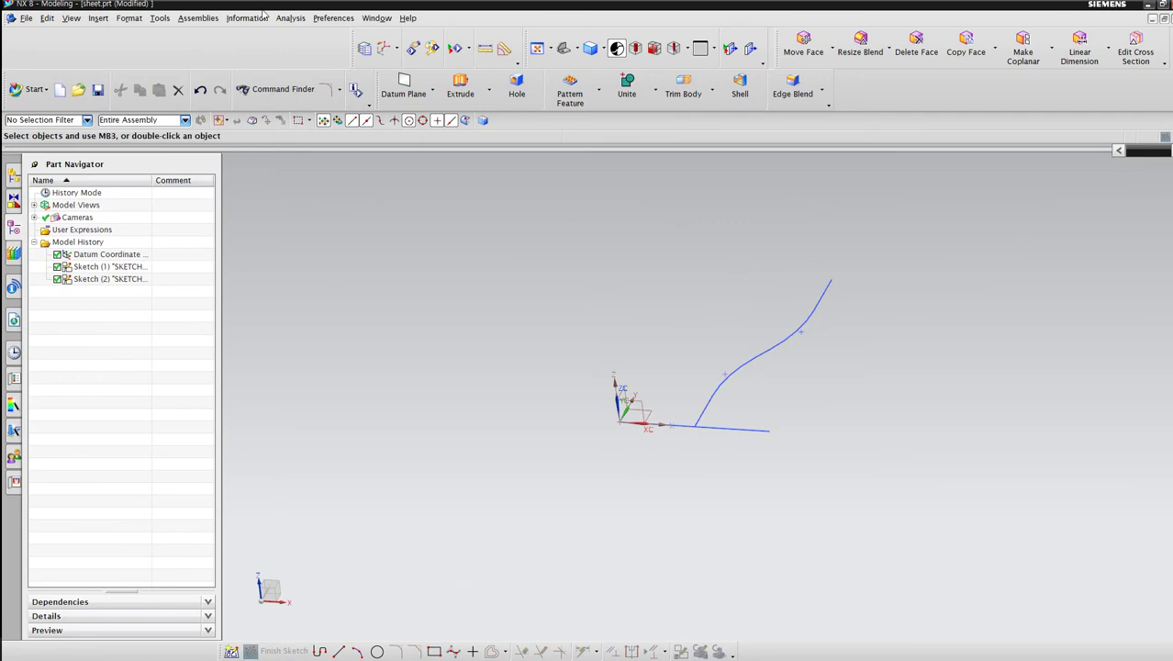
Step: Create a Swept surface using the straight 30-long line as the section and the filleted S-shaped path as the guide
click(98, 19)
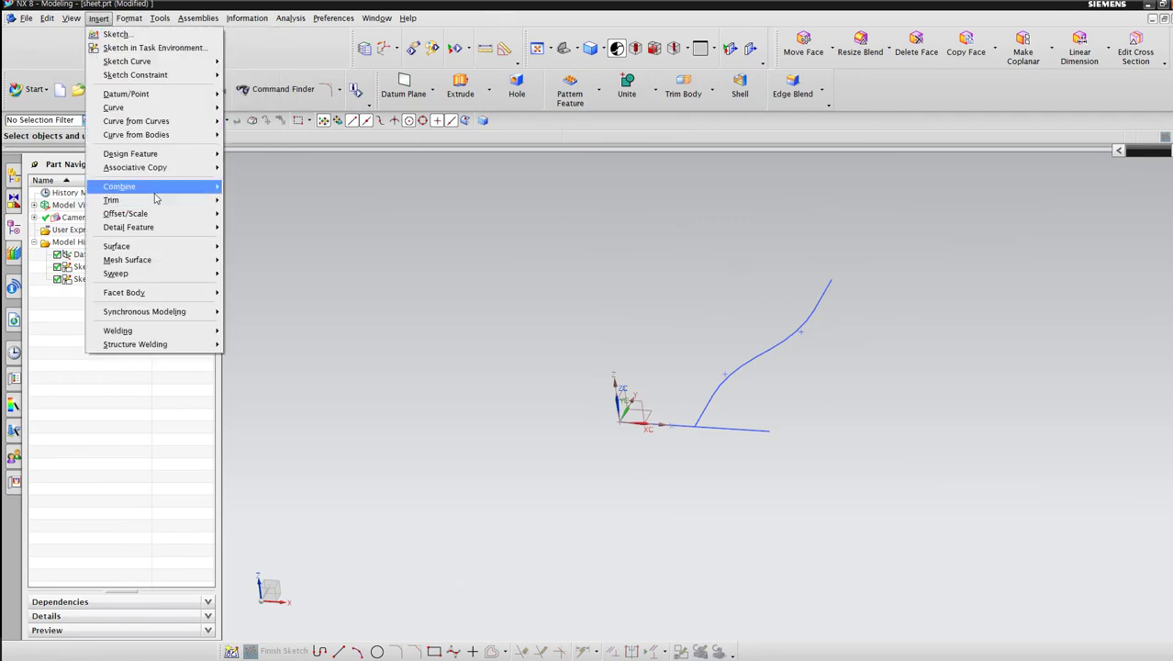
mouse_move(158, 250)
click(799, 449)
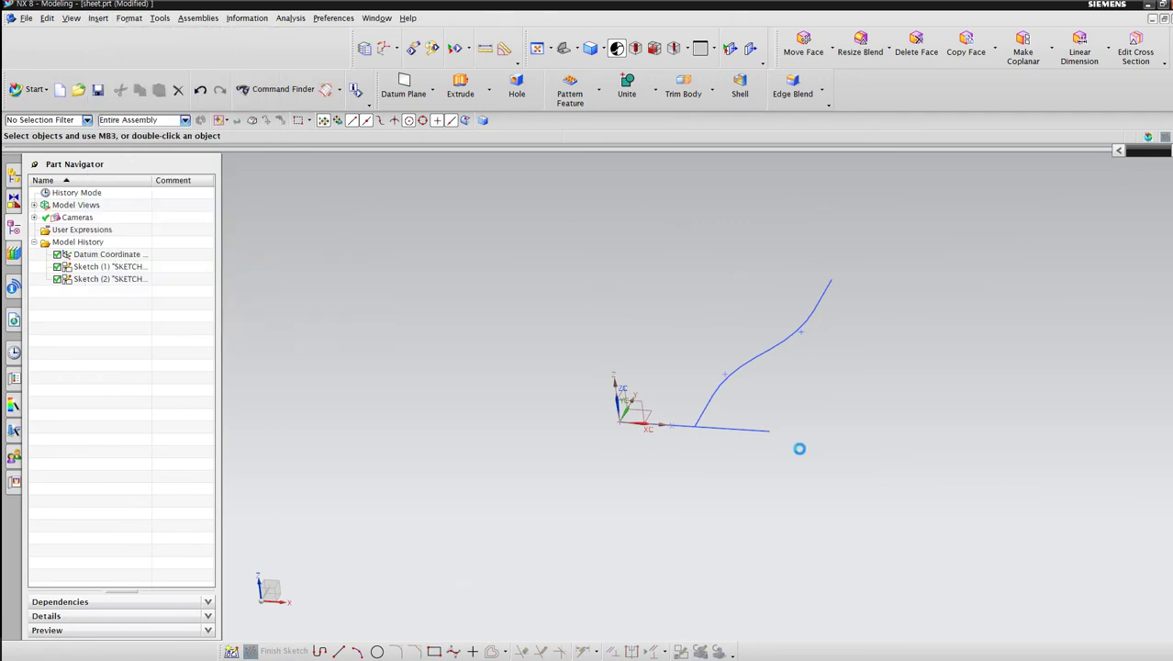
click(735, 429)
middle_click(725, 427)
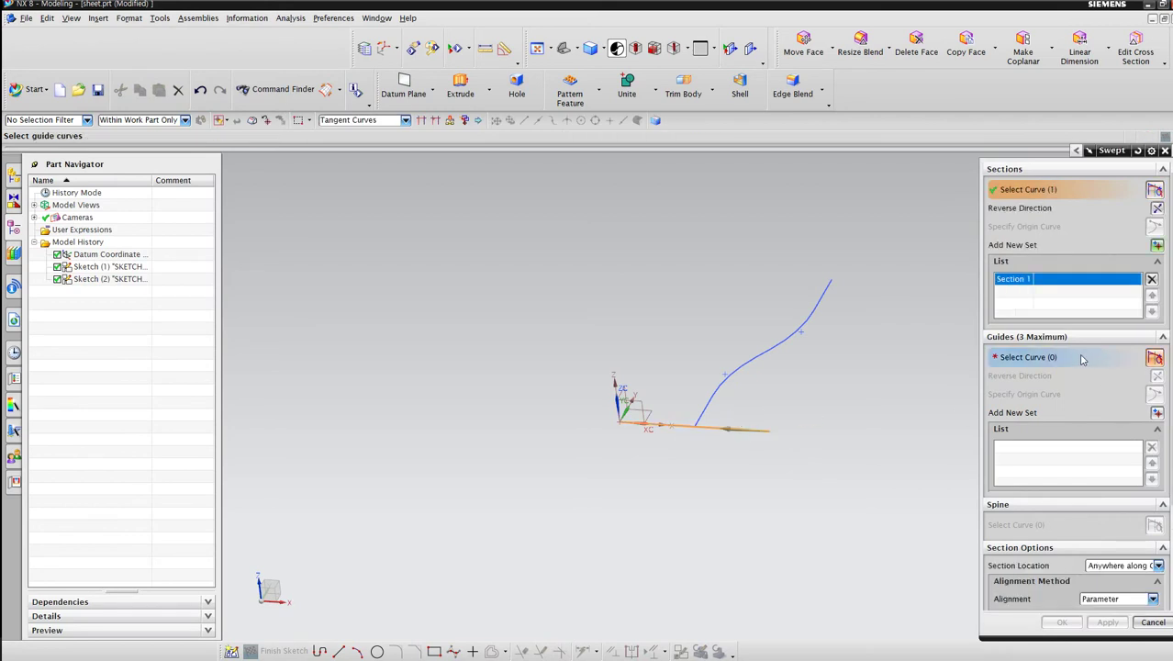
click(756, 359)
click(1049, 626)
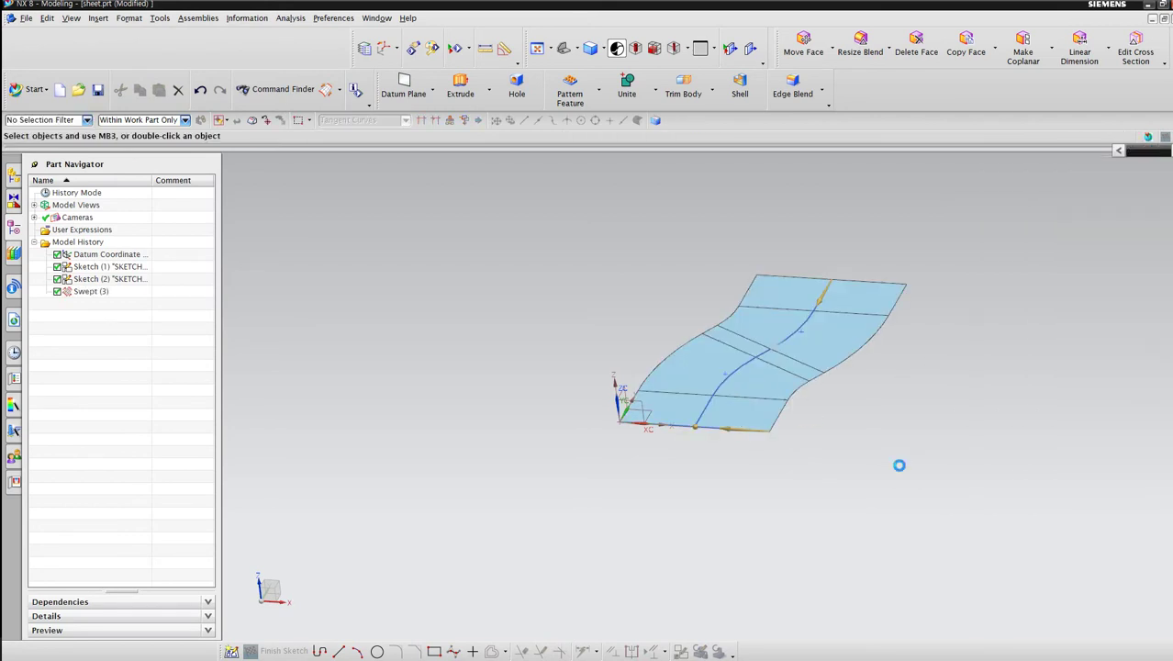
Step: Save the sheet part and create a new model part named punch
middle_drag(898, 463, 667, 362)
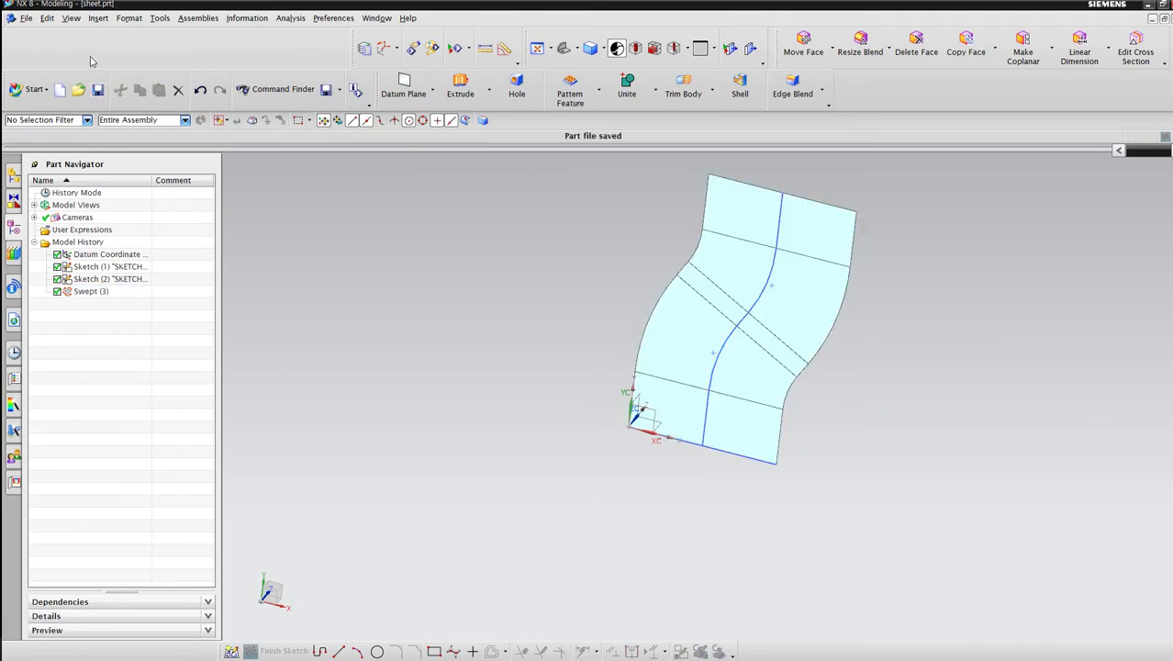
click(25, 17)
click(42, 29)
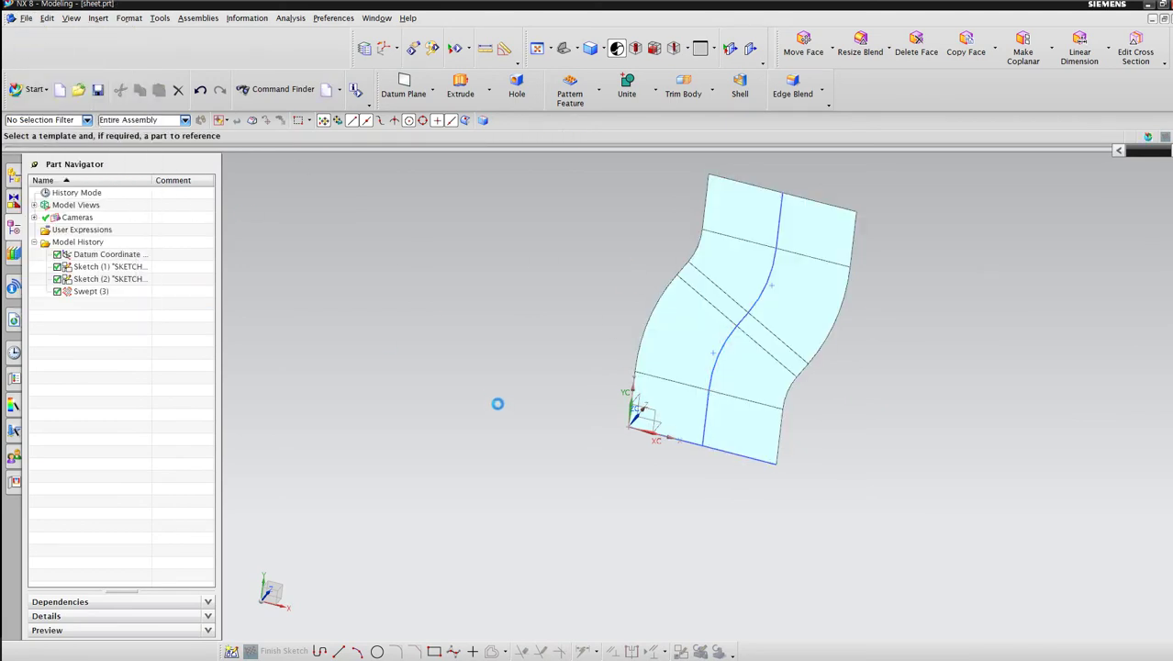
text(punch)
key(Return)
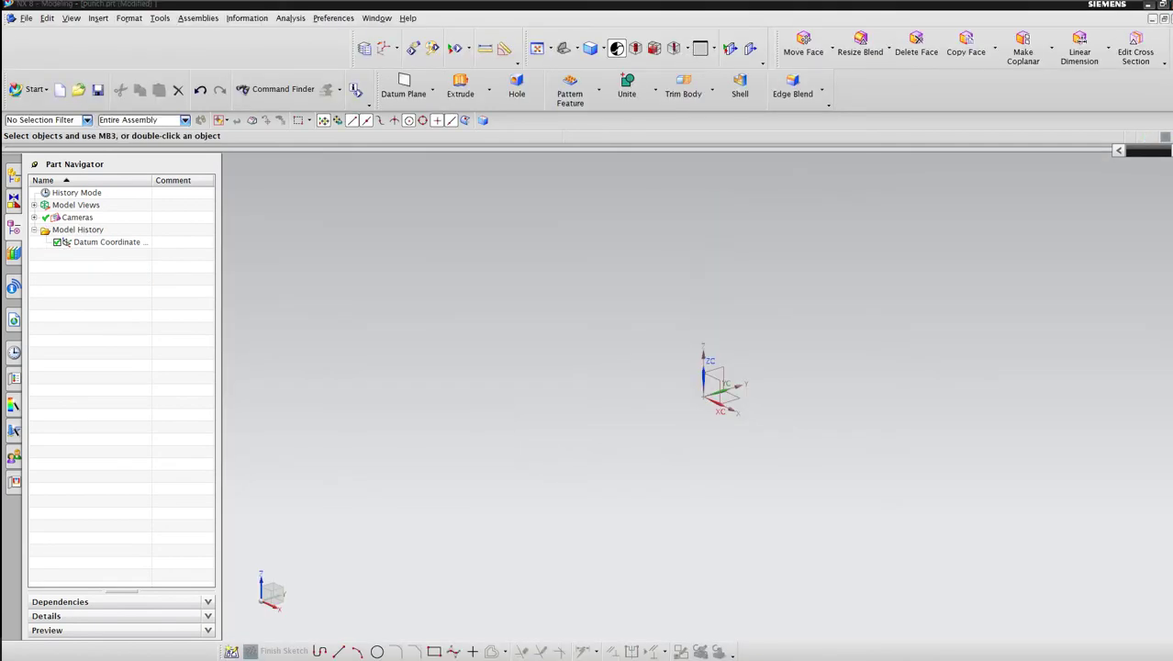
Step: Switch to PowerPoint and change the die's radius label on slide 3 to R3
key(alt+Tab)
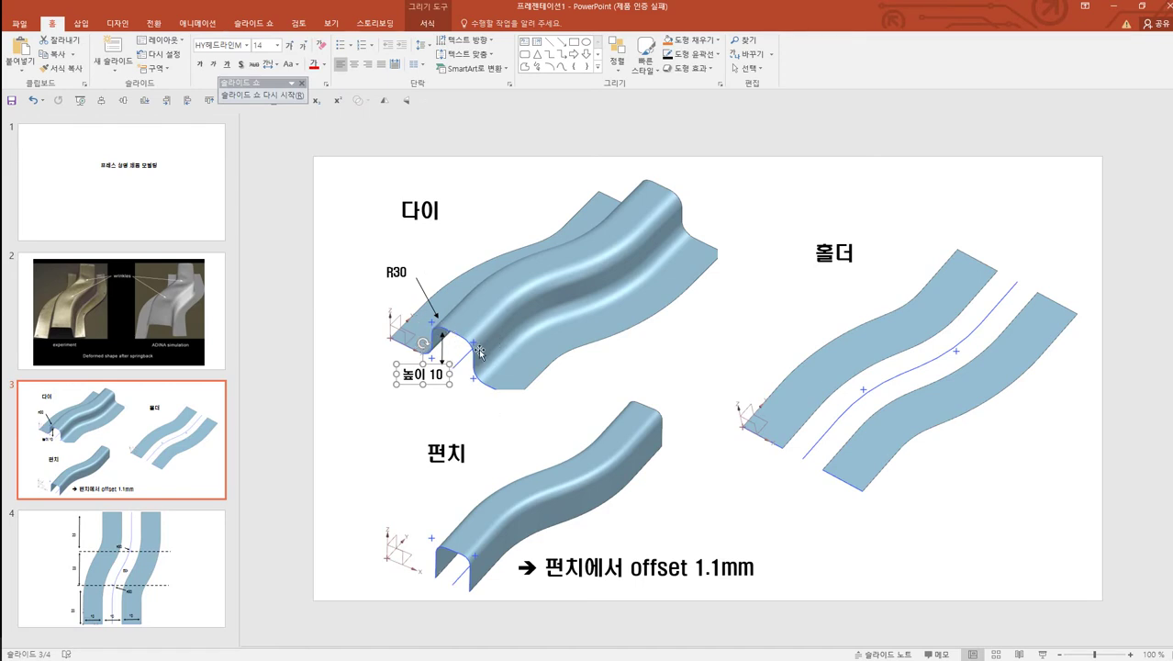
click(408, 277)
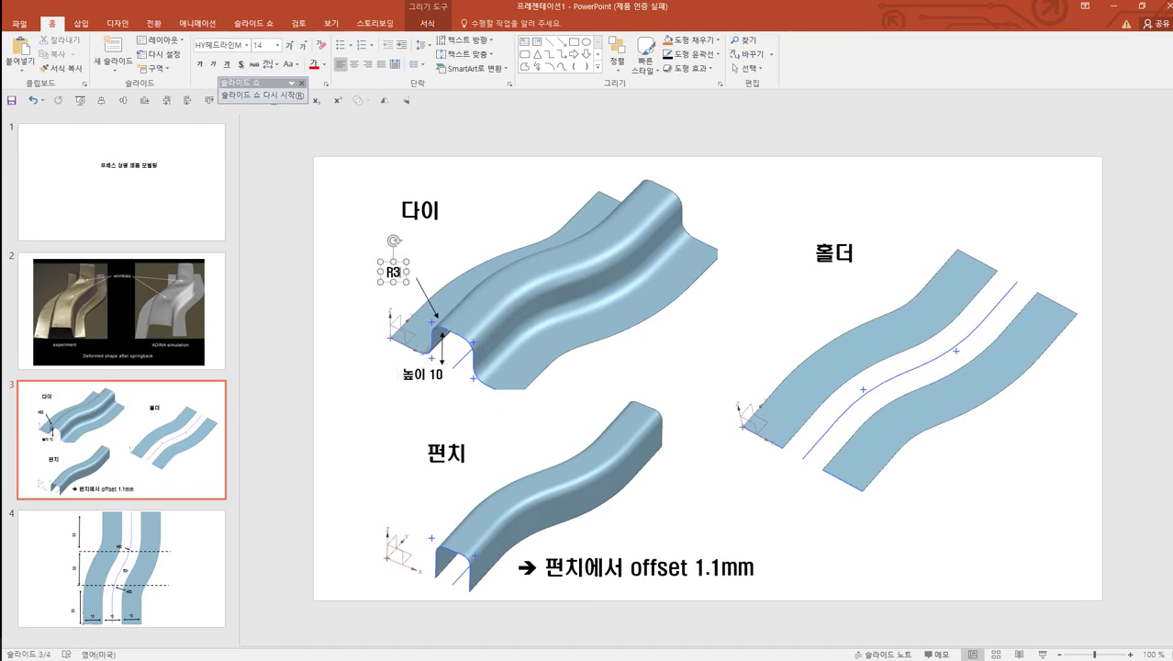
click(471, 413)
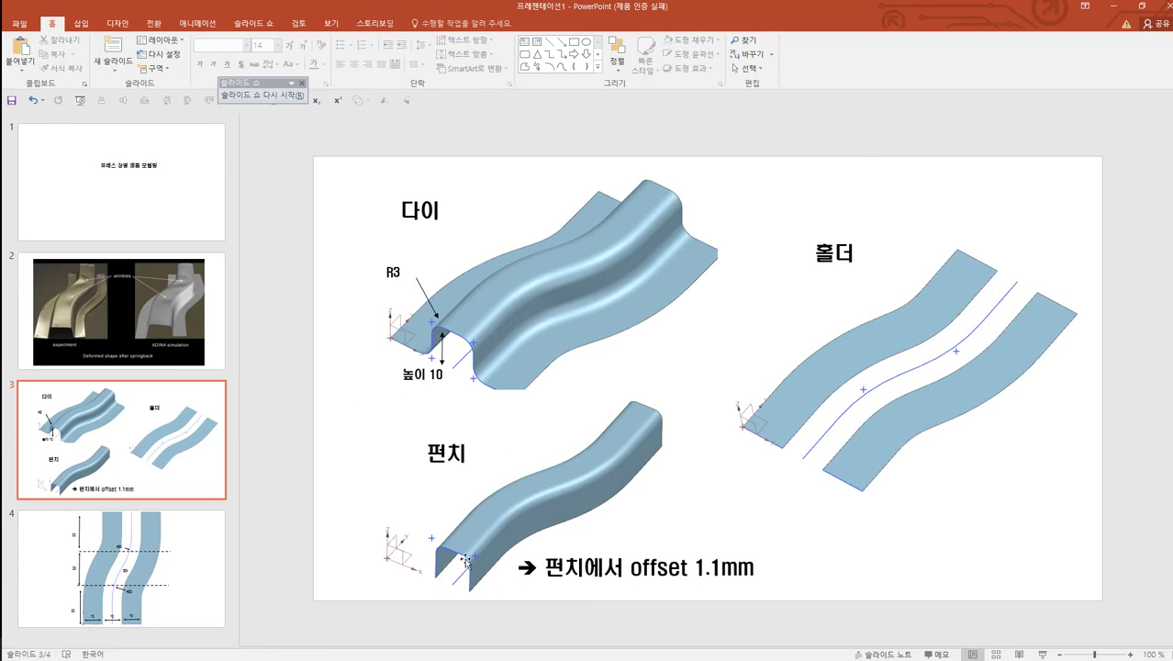
Step: On slide 4, slant the middle dimension arrow and move it with its 20 label alongside the centre curve's inclined segment
click(120, 565)
click(546, 338)
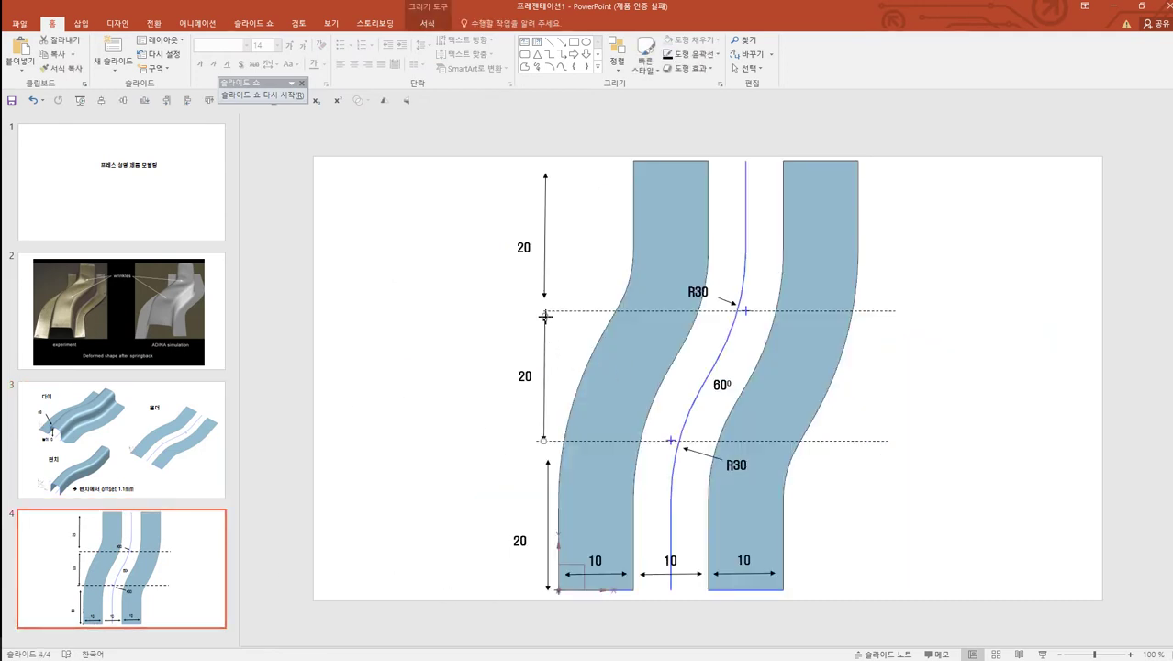
drag(544, 315, 601, 314)
click(489, 353)
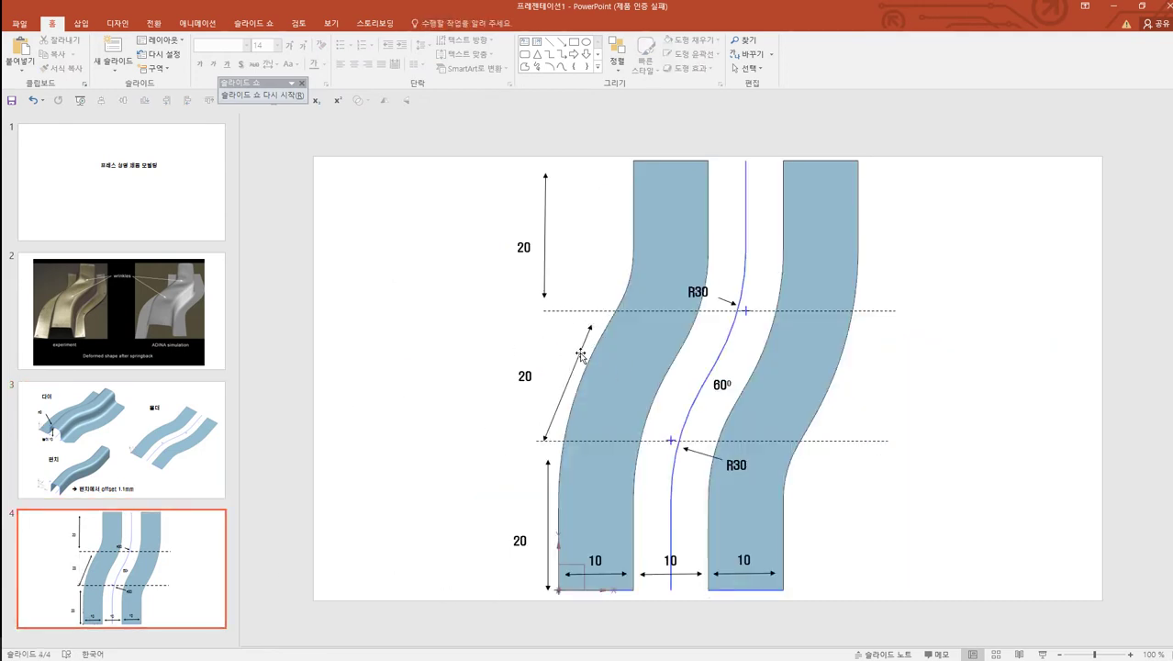
mouse_move(581, 356)
mouse_down()
mouse_move(700, 345)
mouse_move(710, 325)
mouse_up()
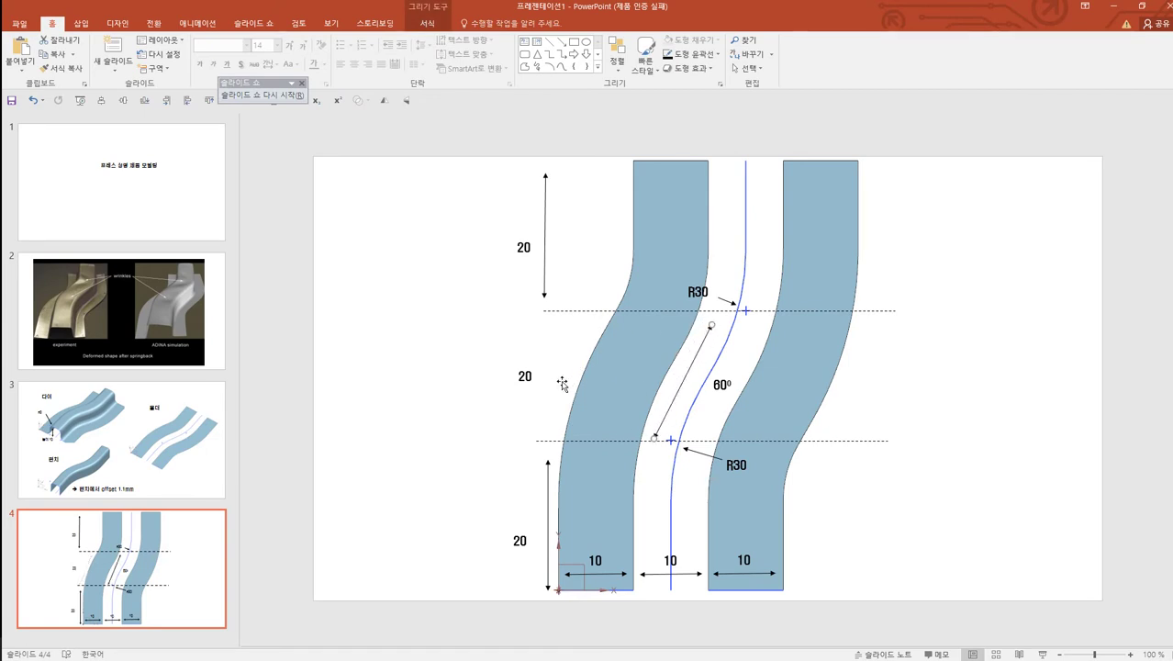
click(536, 384)
drag(528, 386, 674, 365)
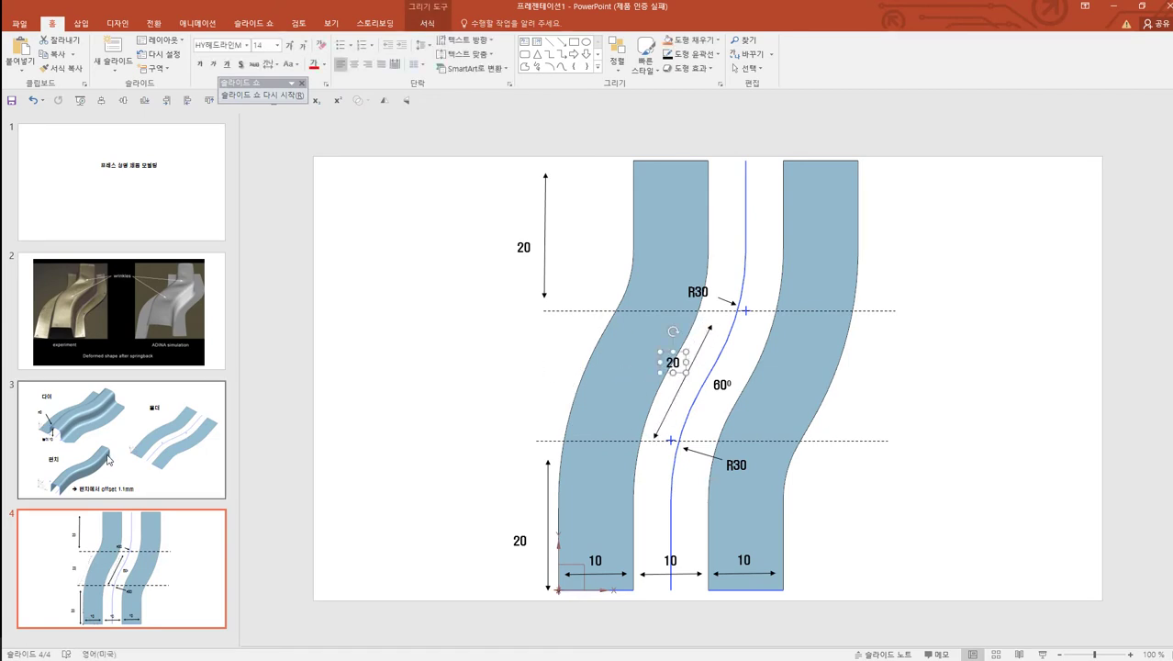
Step: Switch back to NX and create a sketch on the punch part's XY datum plane with the Line tool active
scroll(545, 517, up, 1)
key(alt+Tab)
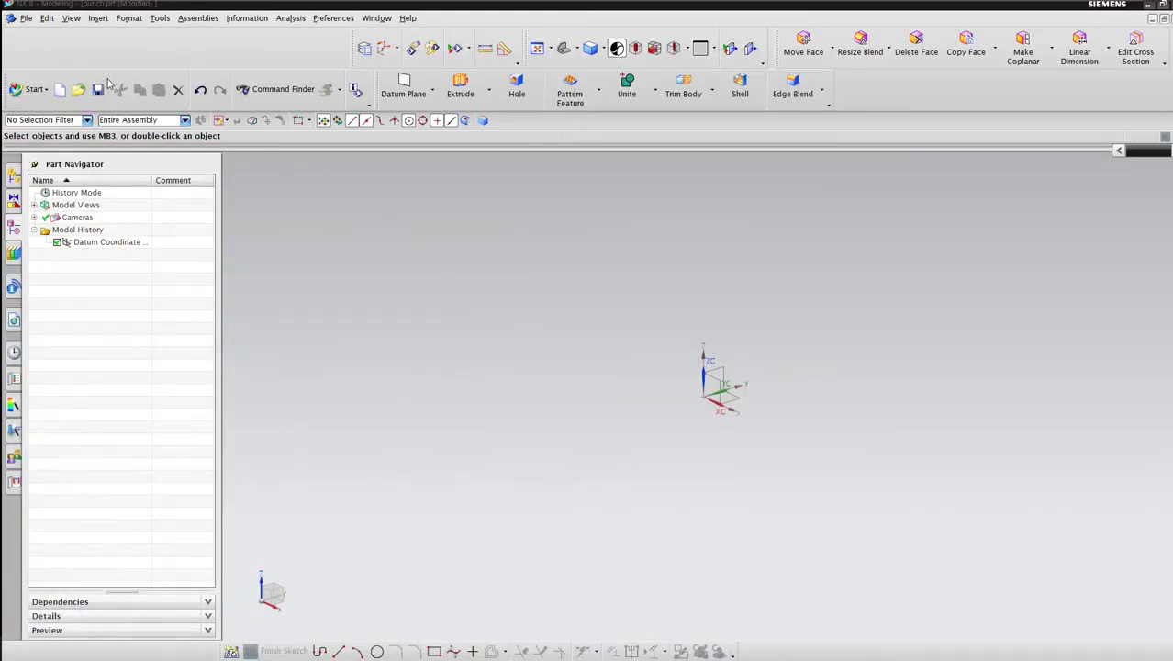
click(97, 17)
click(114, 31)
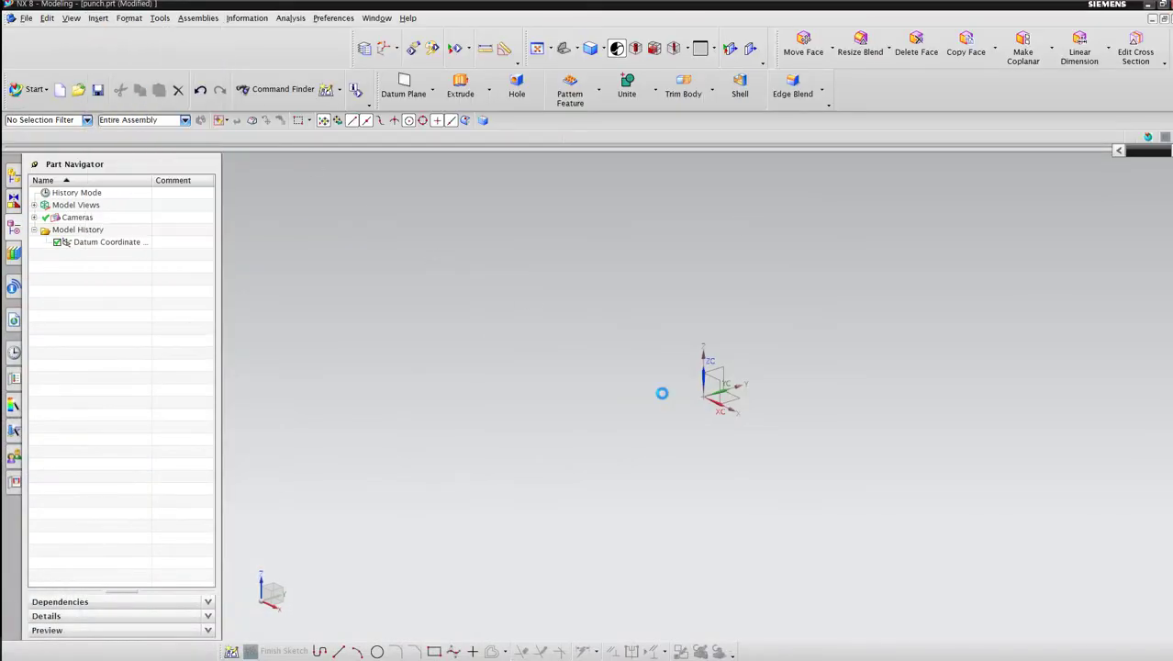
click(726, 395)
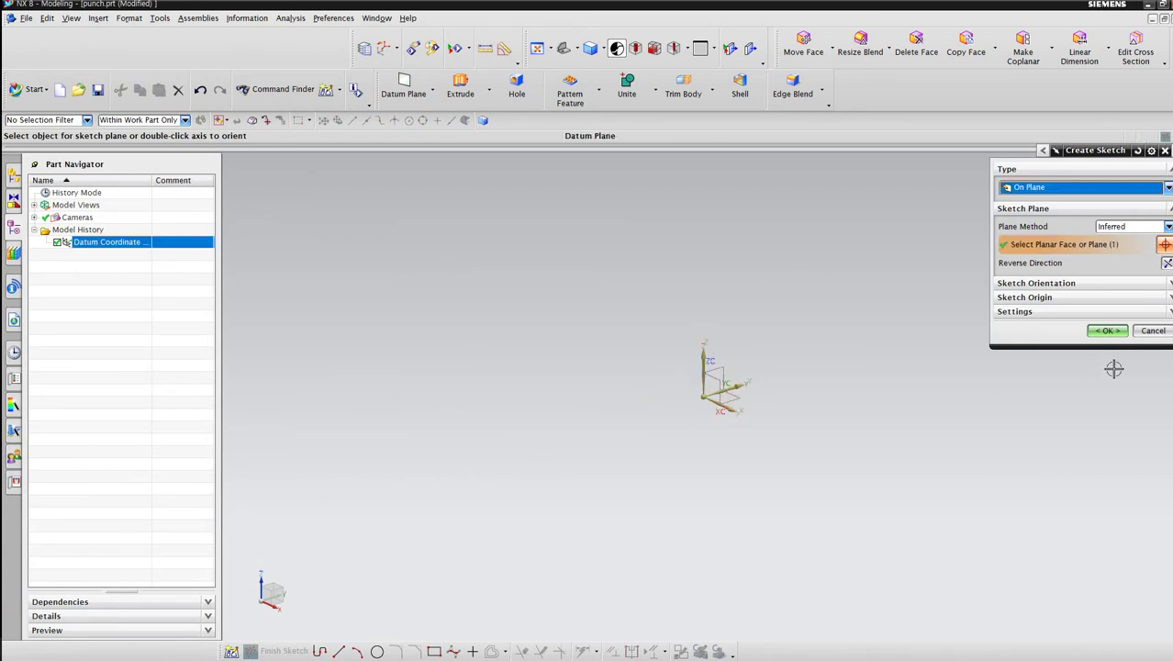
click(1108, 331)
click(339, 651)
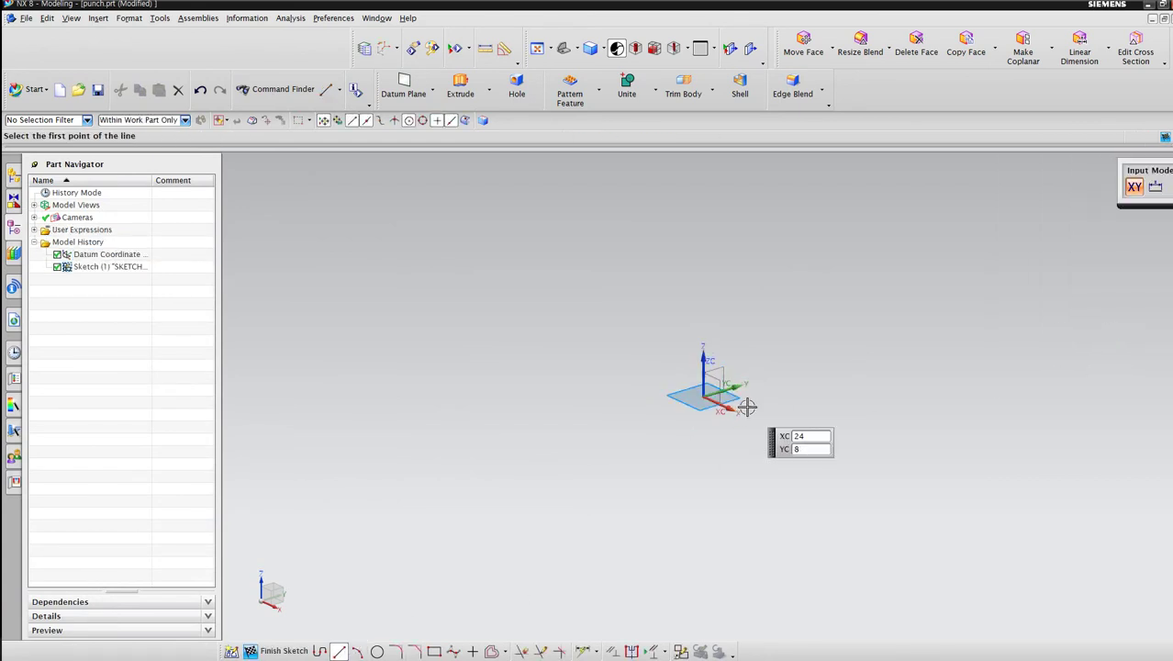
key(Return)
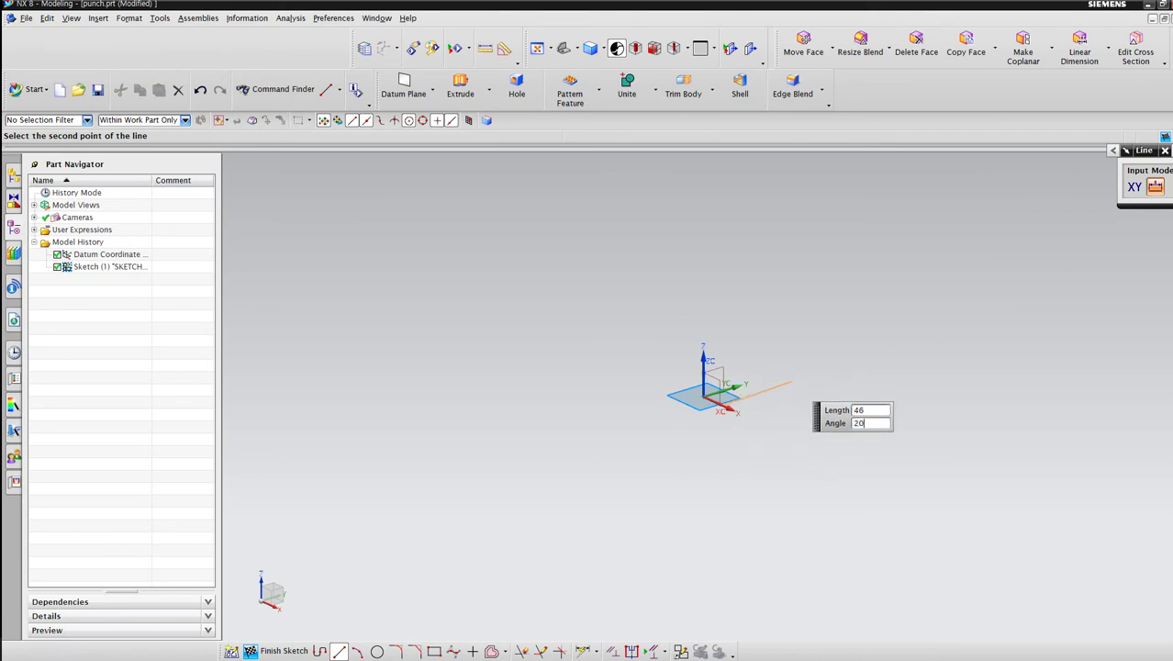
text(0)
key(Tab)
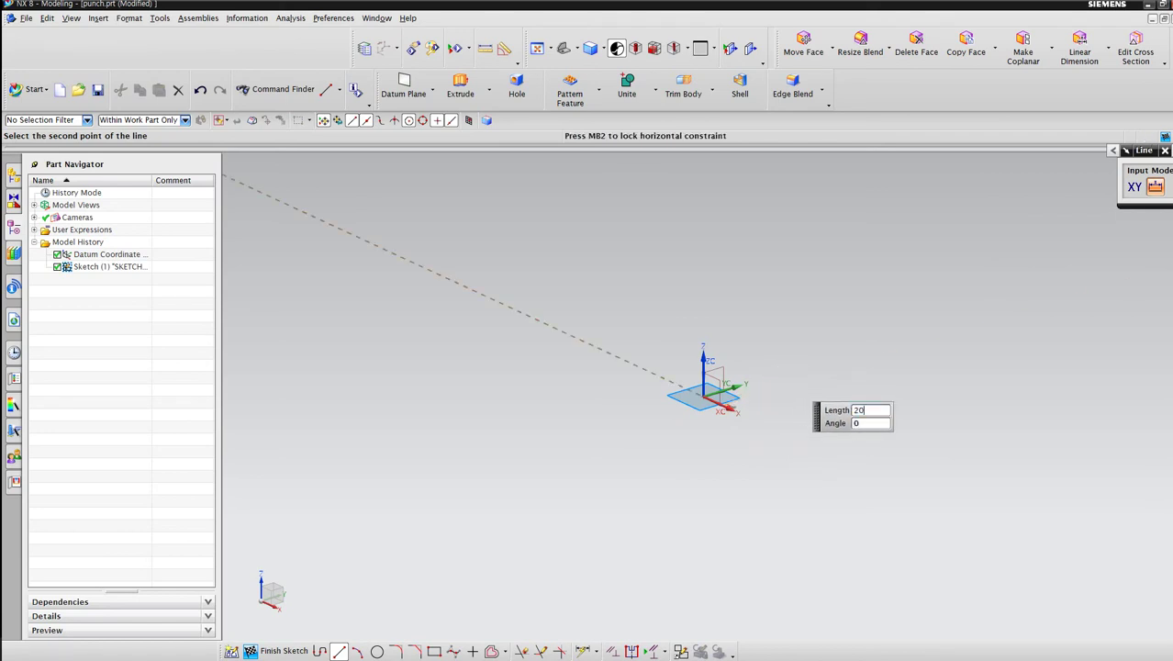
key(Return)
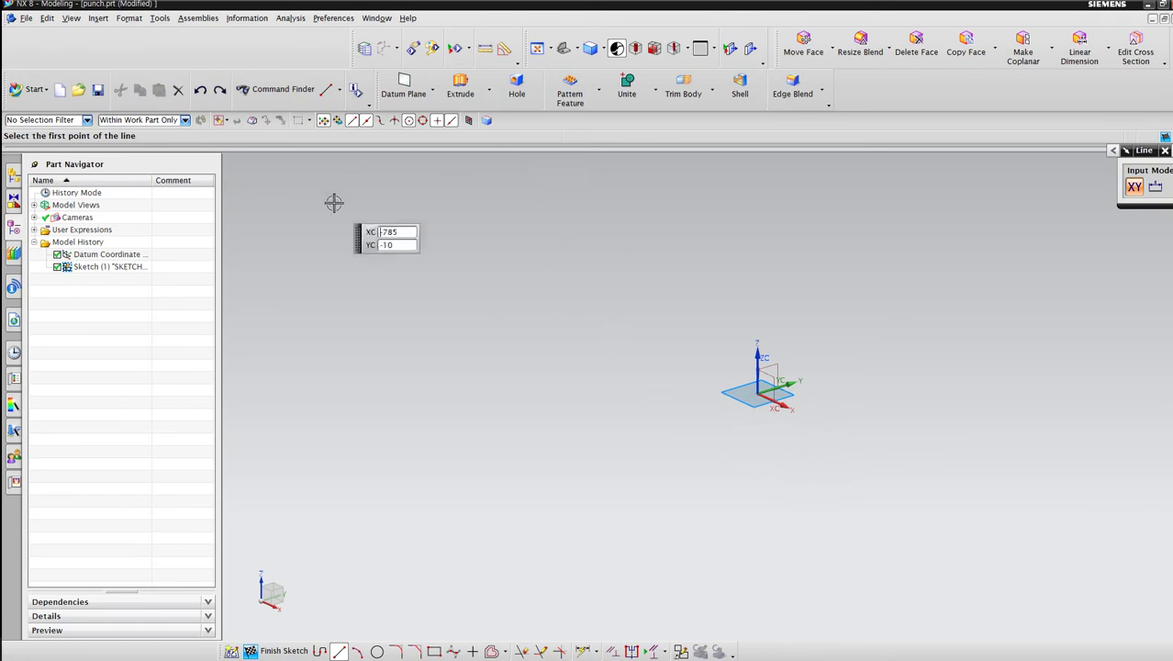
Step: View the sketch plane from the top and draw a 20 mm line at 90° starting from point (15, 0)
right_click(333, 201)
mouse_move(432, 395)
click(543, 418)
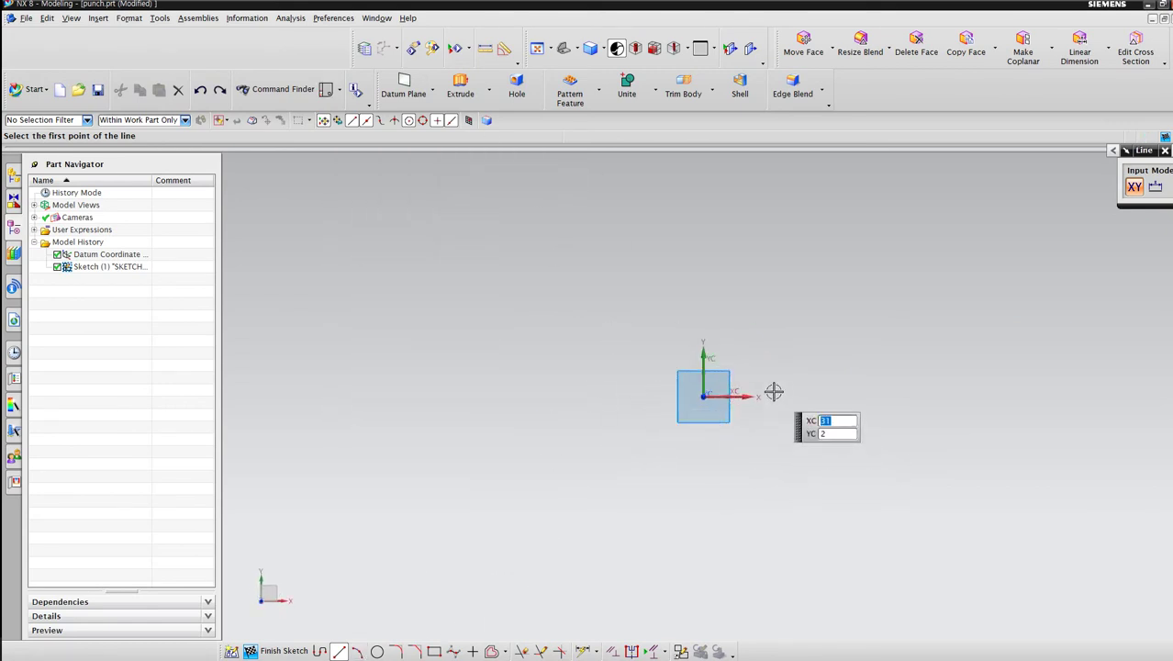
key(Return)
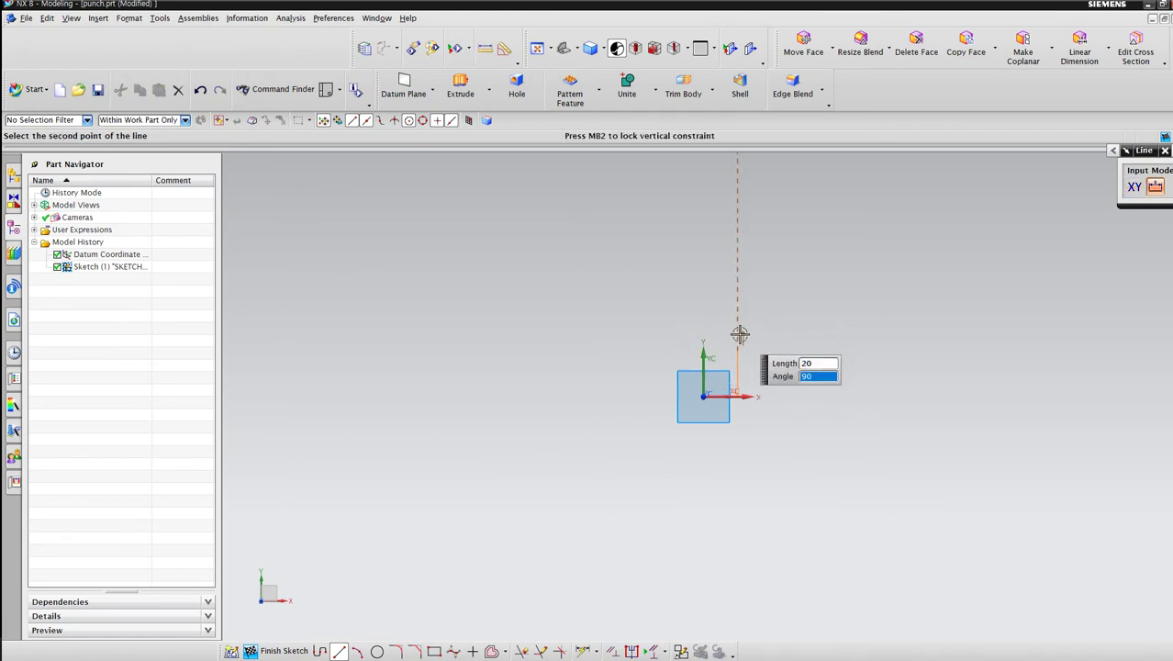
key(Return)
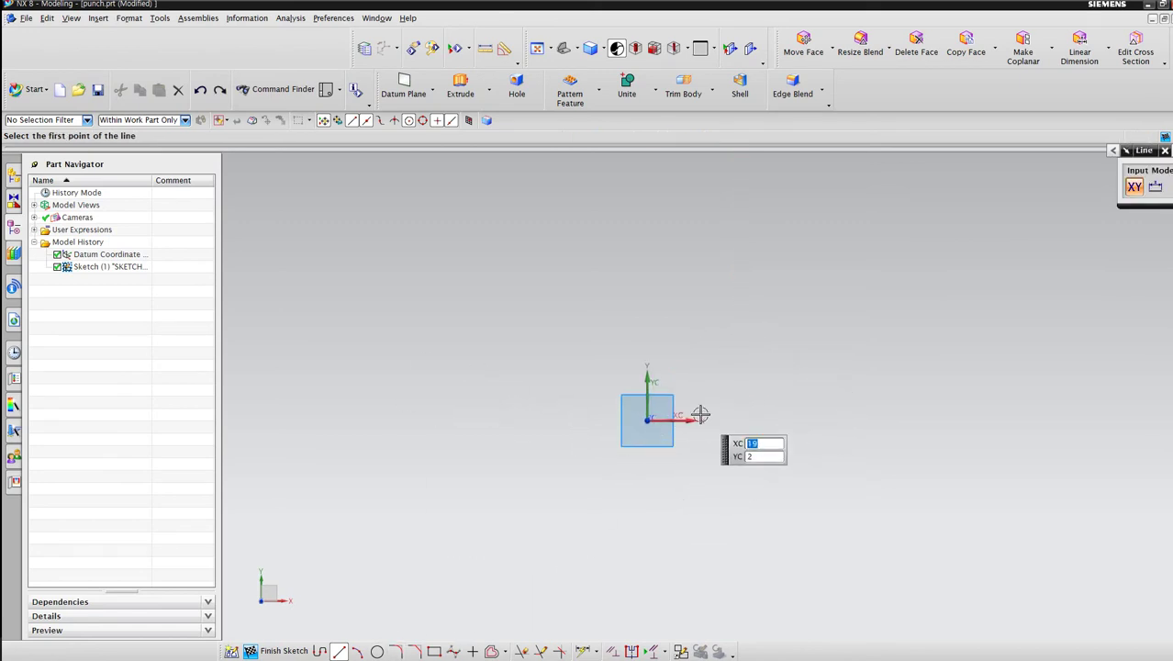
key(Return)
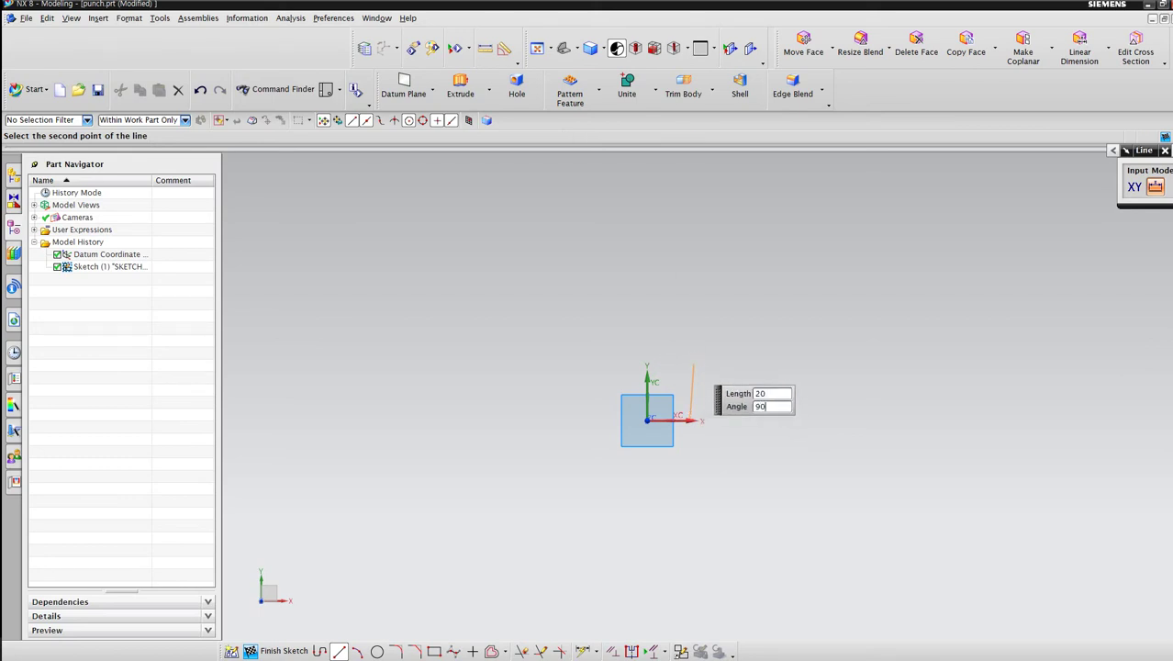
key(Tab)
key(Return)
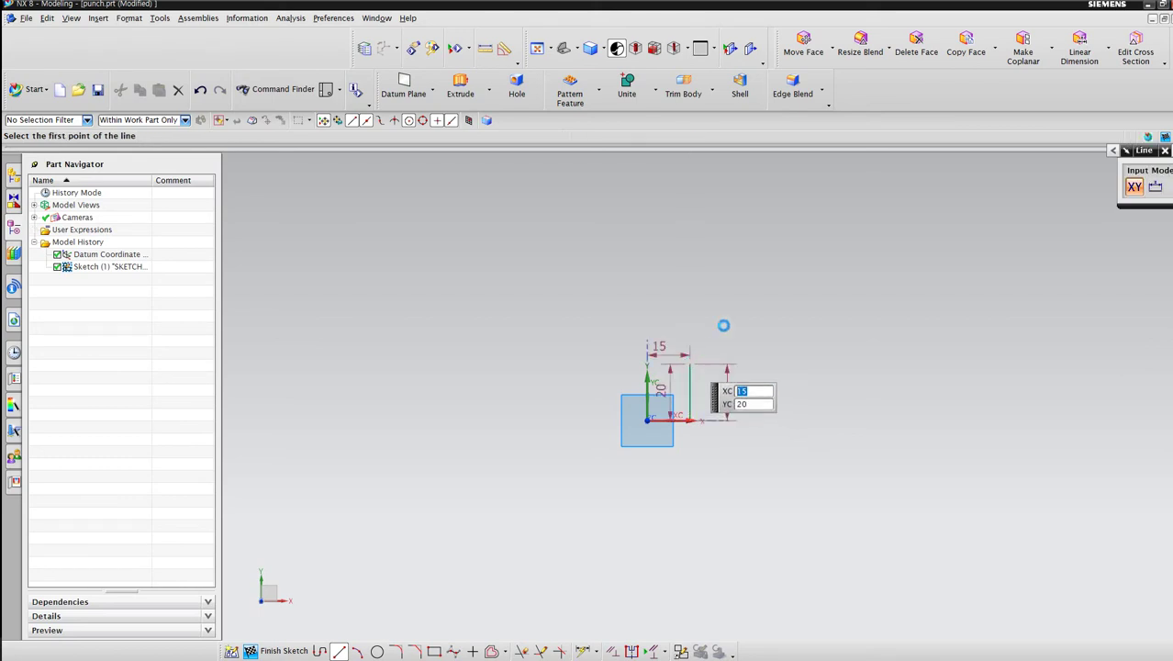
Step: Continue the path with a 20 mm line at 60° and a 20 mm line at 90° from its end
key(Return)
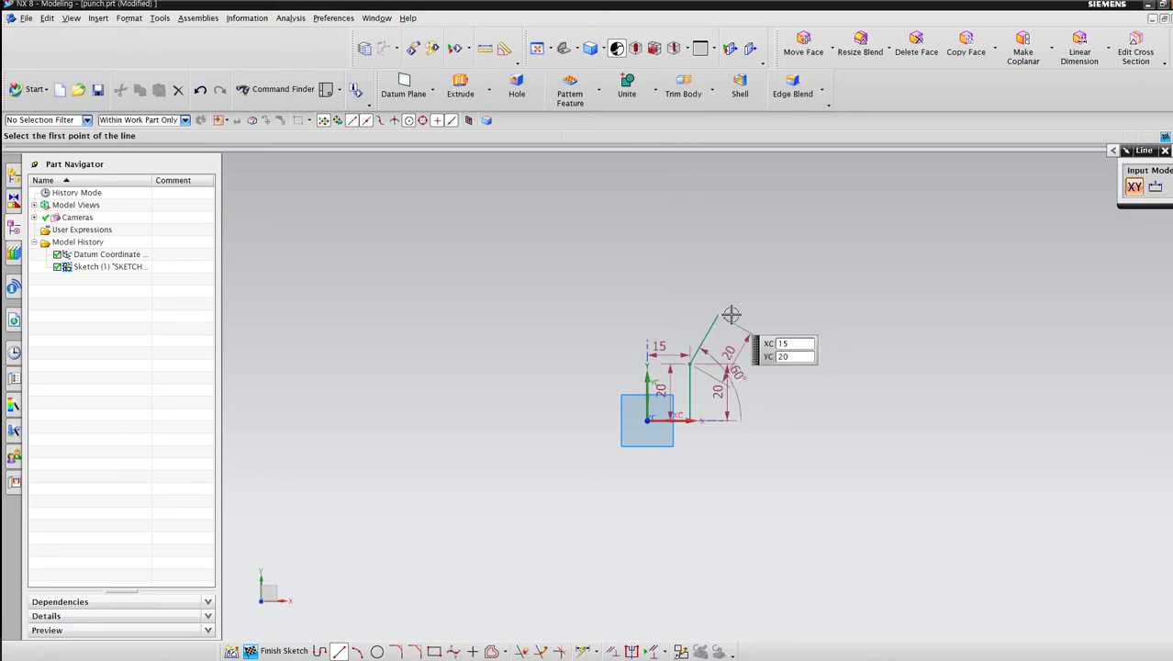
click(720, 298)
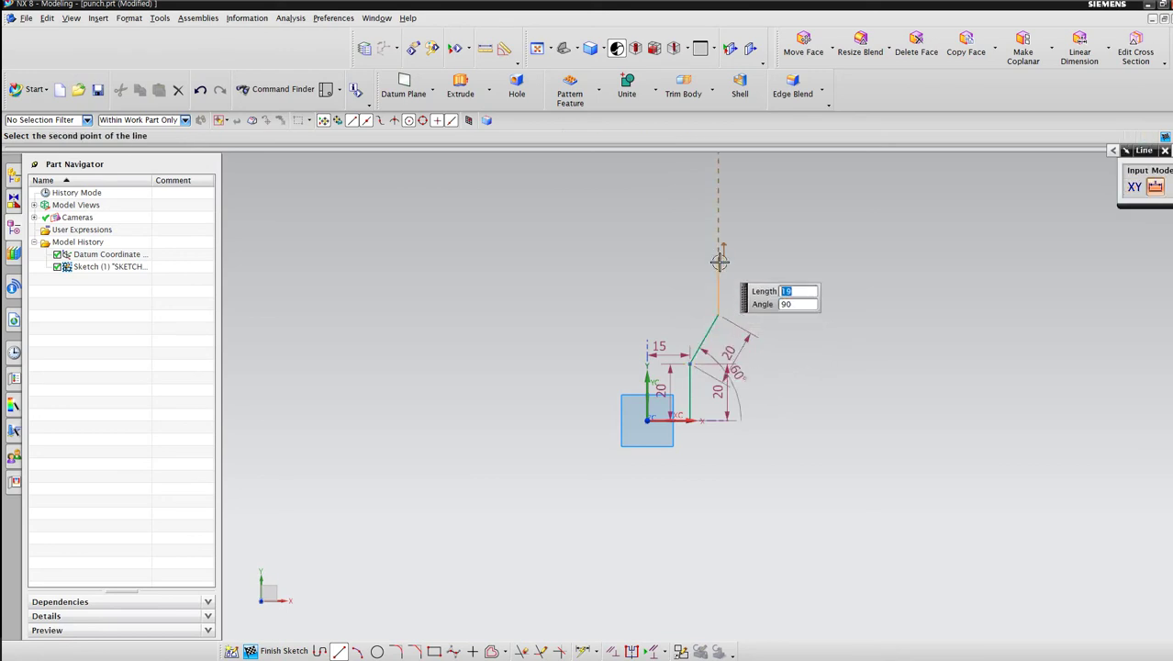
key(Return)
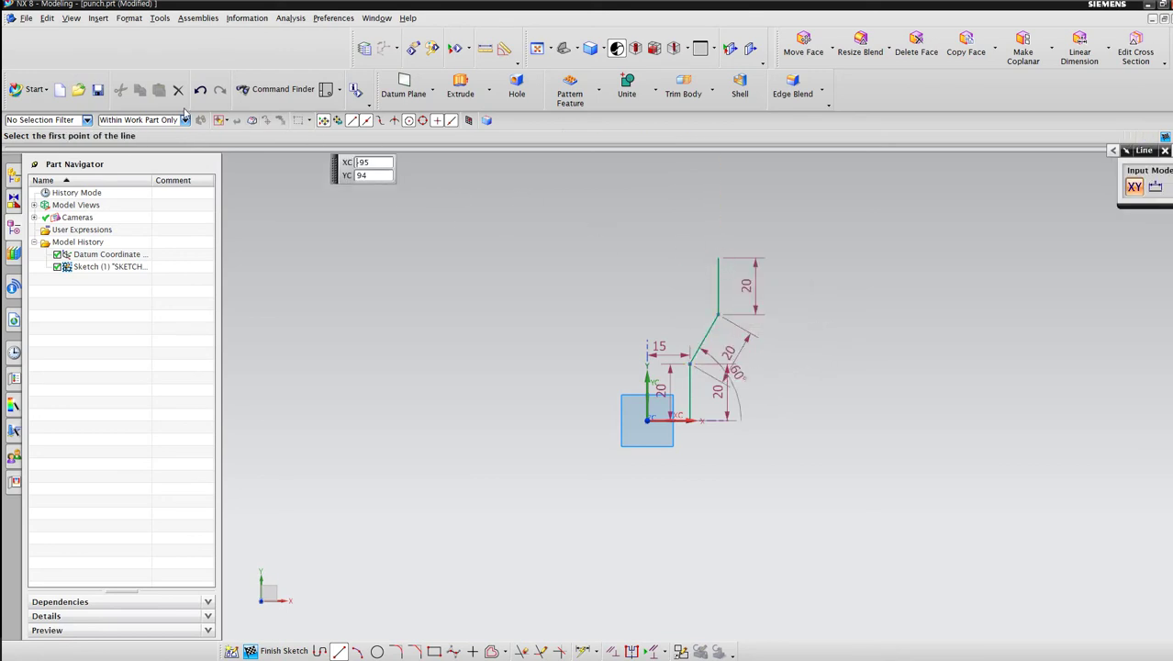
Step: Fillet both corners of the path with a 30 mm radius and finish the sketch
click(396, 650)
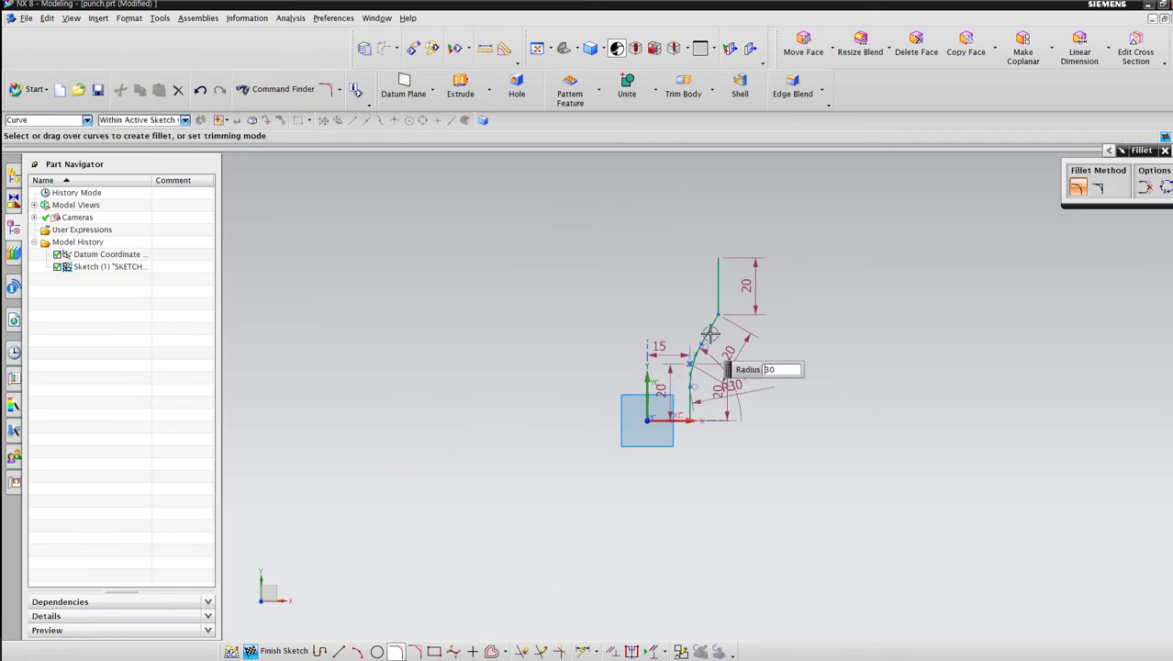
scroll(719, 362, up, 6)
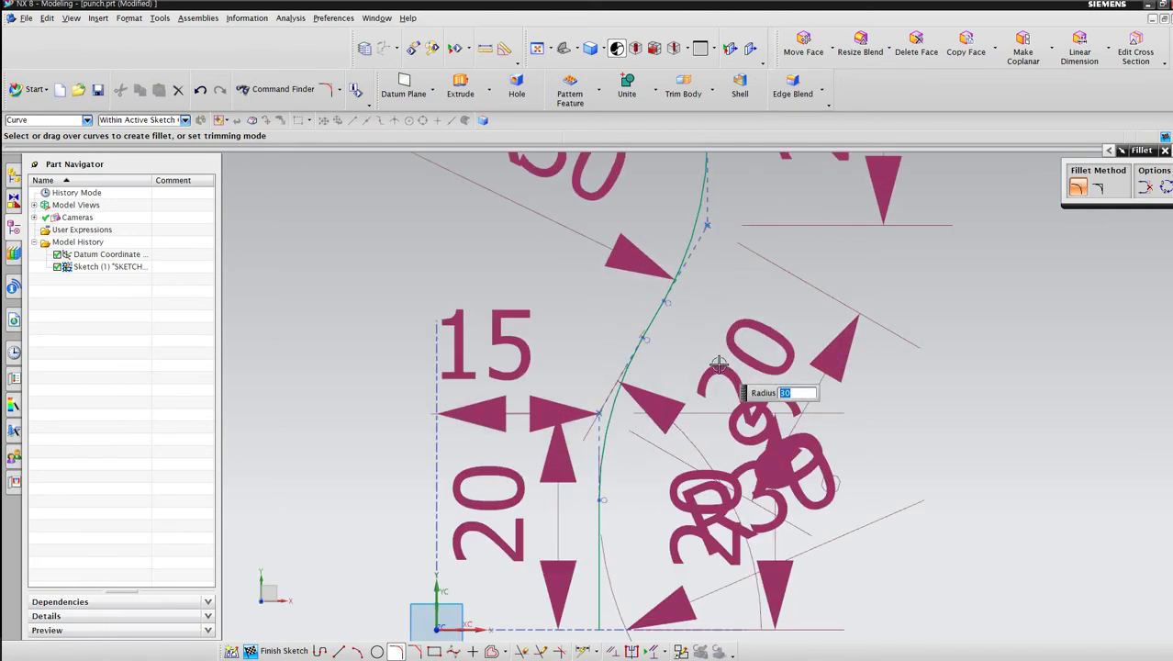
scroll(720, 363, down, 5)
click(277, 651)
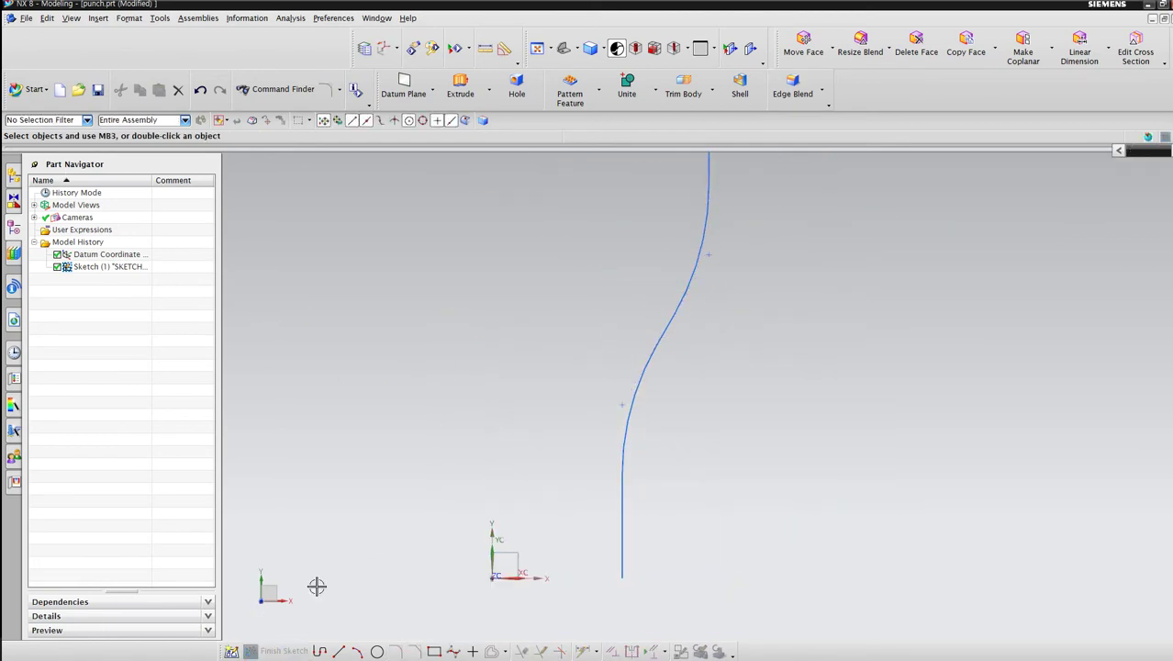
Step: Create a new sketch on the XZ datum plane for the punch profile
middle_drag(730, 498, 722, 428)
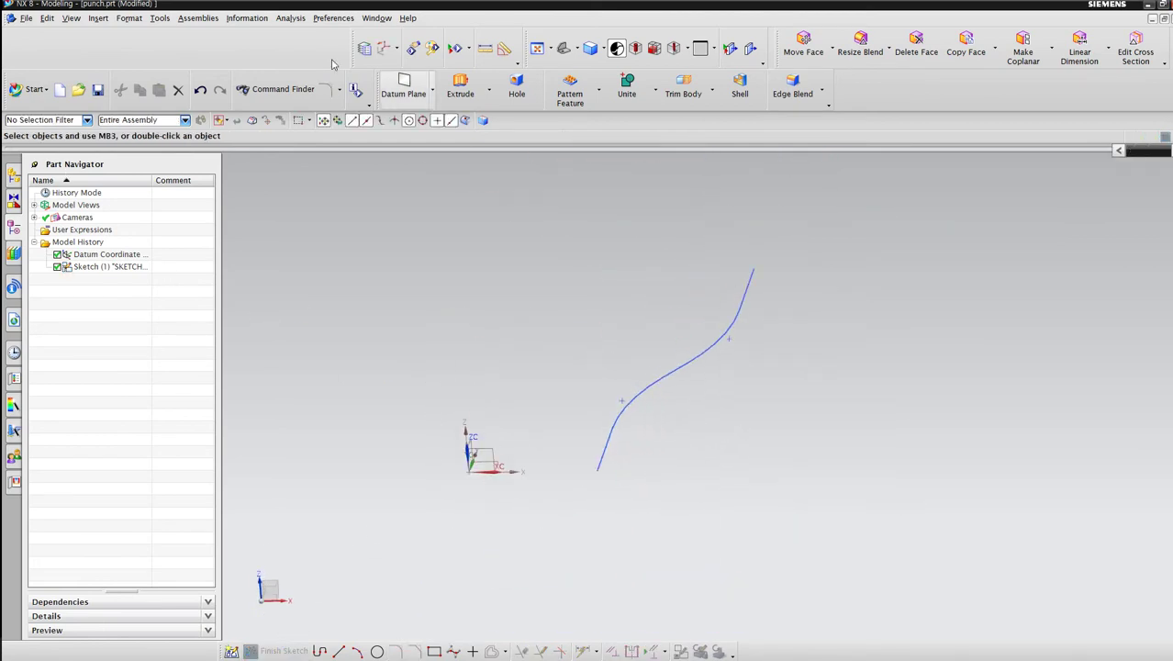
click(98, 19)
click(99, 30)
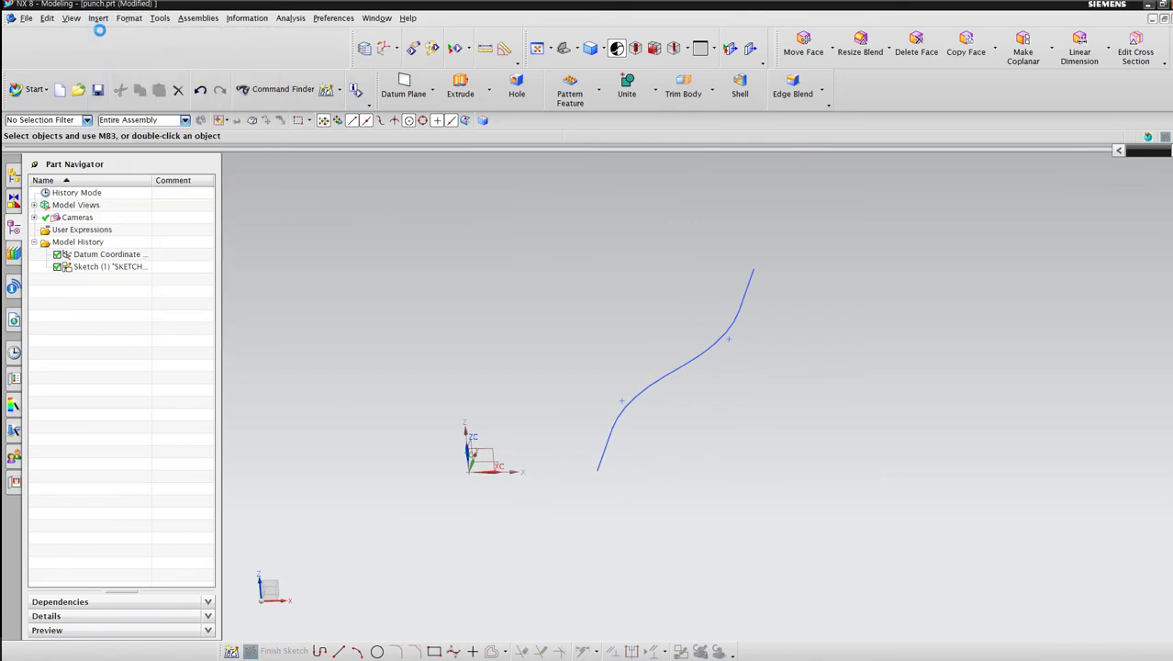
click(488, 448)
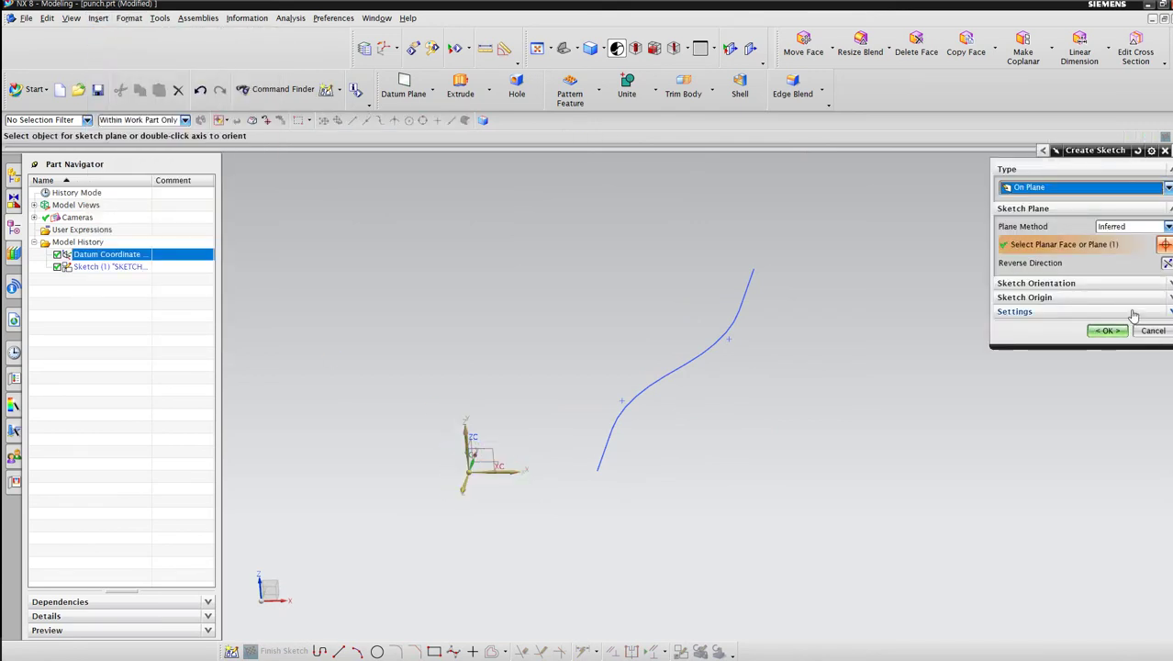
click(1109, 330)
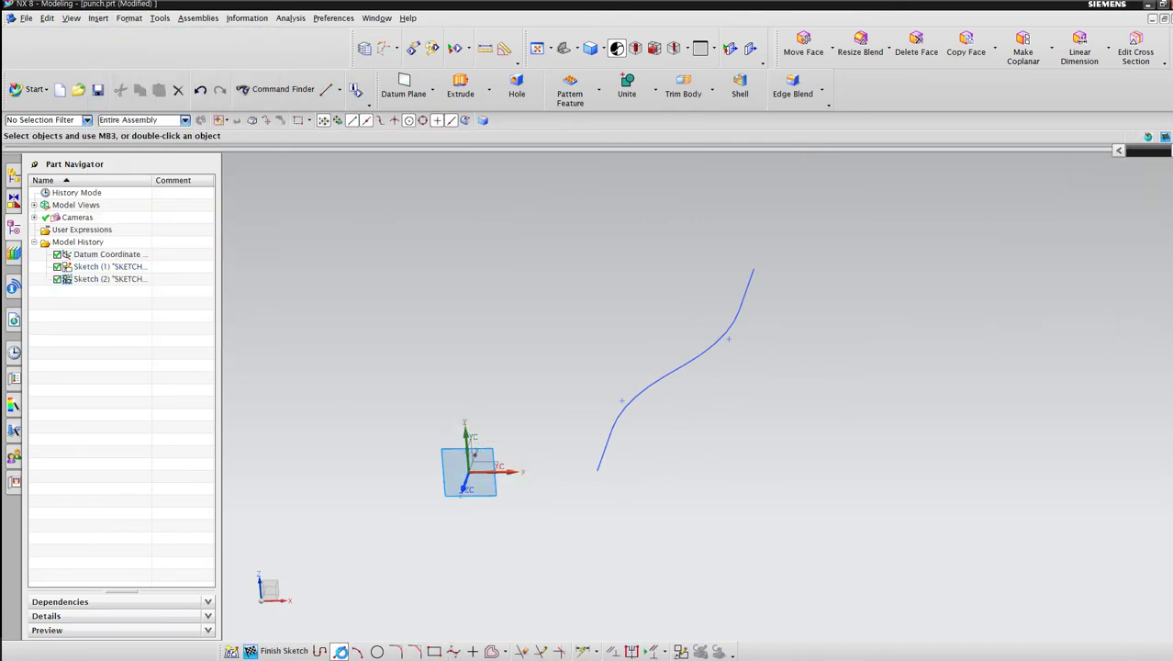
key(l)
click(538, 469)
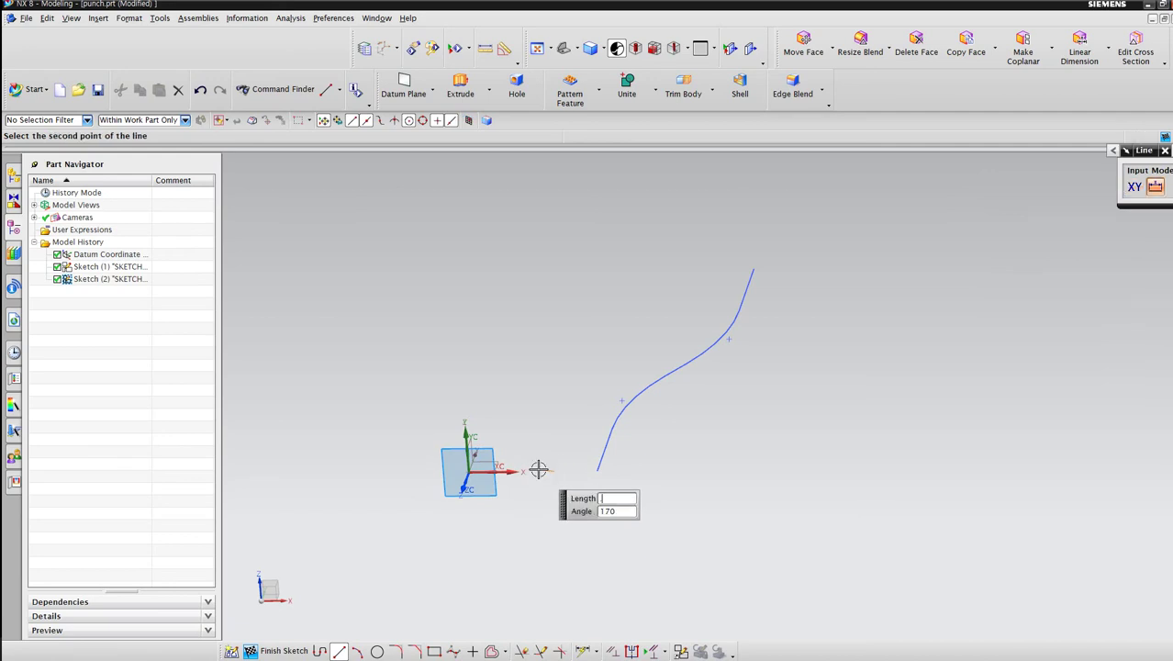
key(Escape)
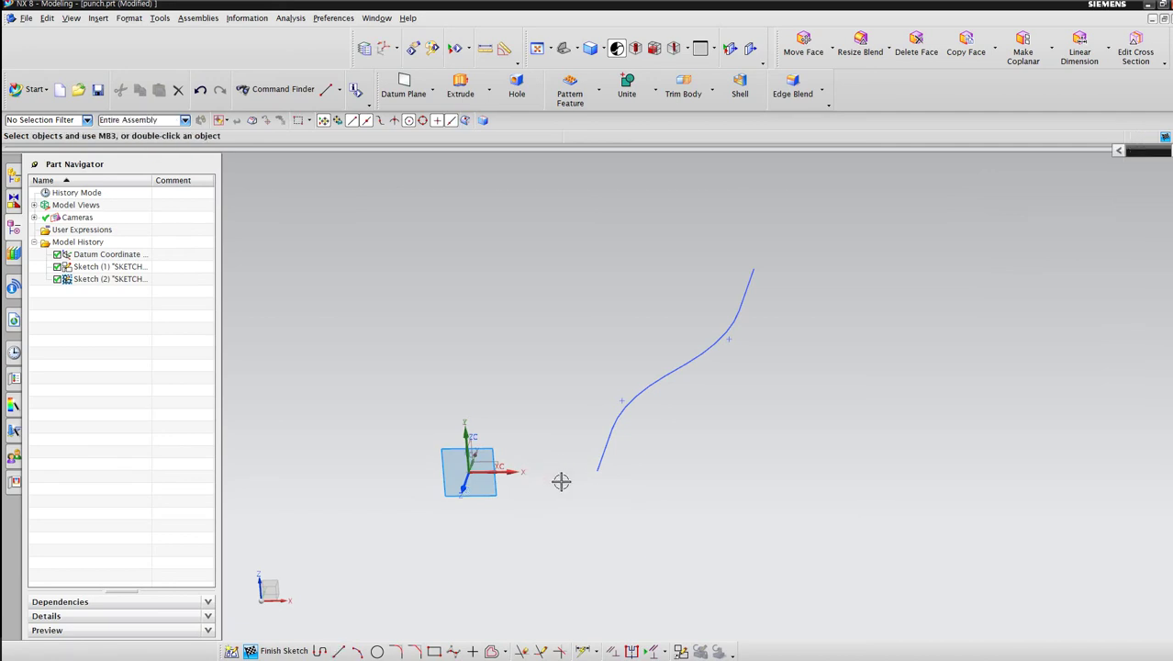
Step: Draw a 10 mm line at 90° from point (10, 0), using the front view of the sketch
click(338, 650)
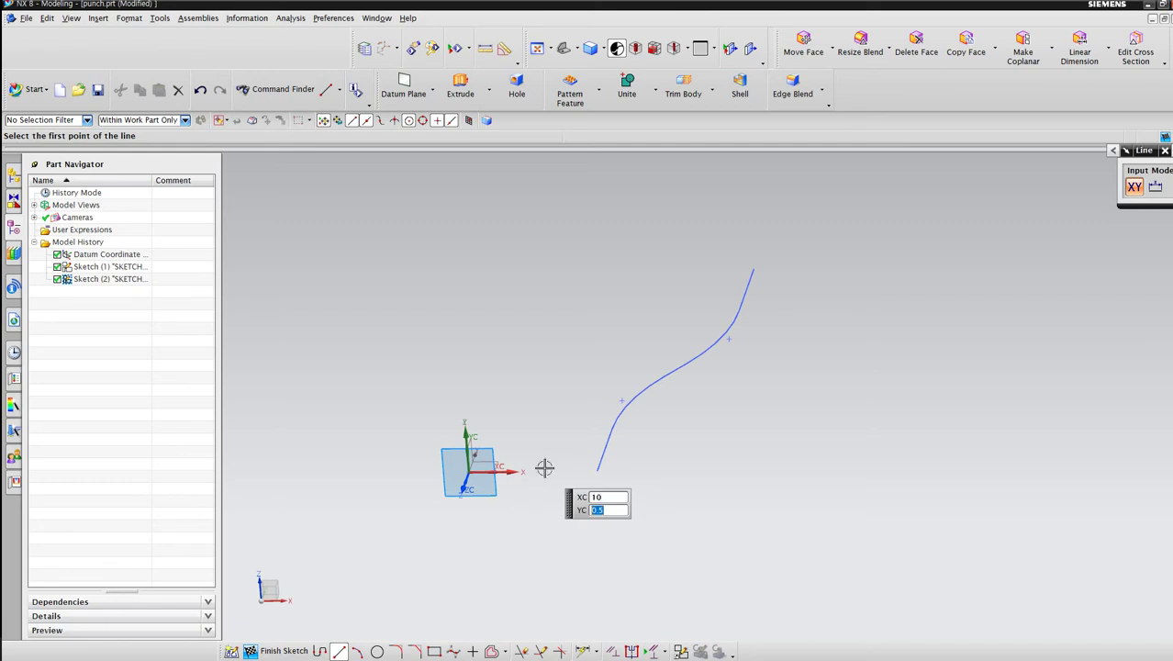
click(544, 468)
key(Escape)
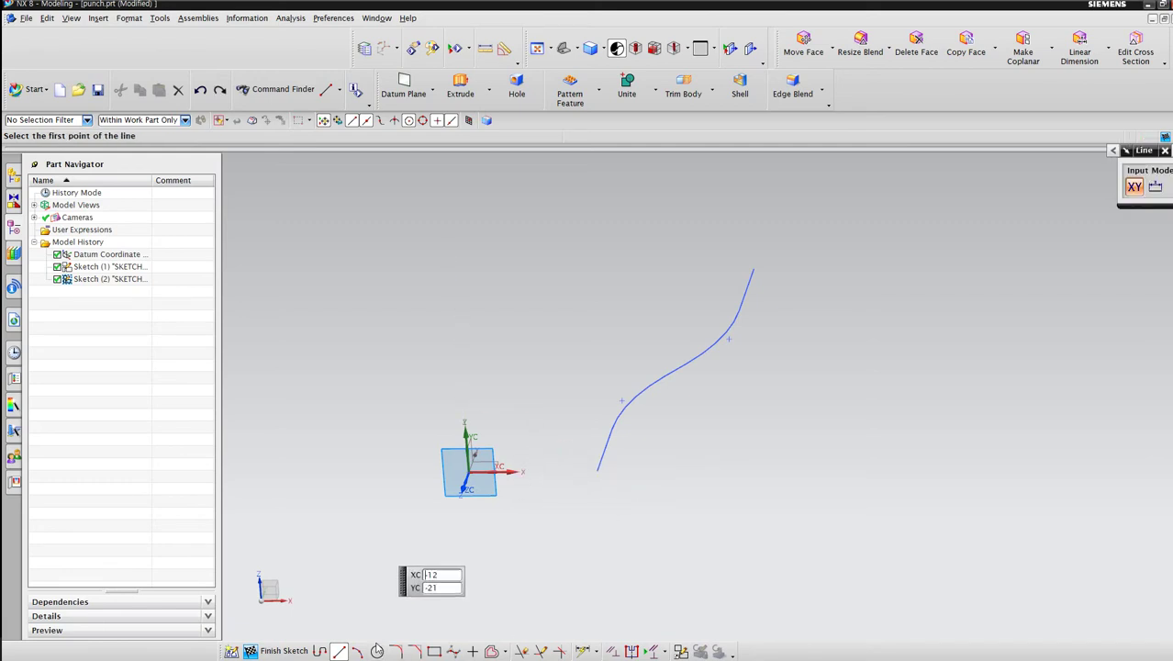
key(Return)
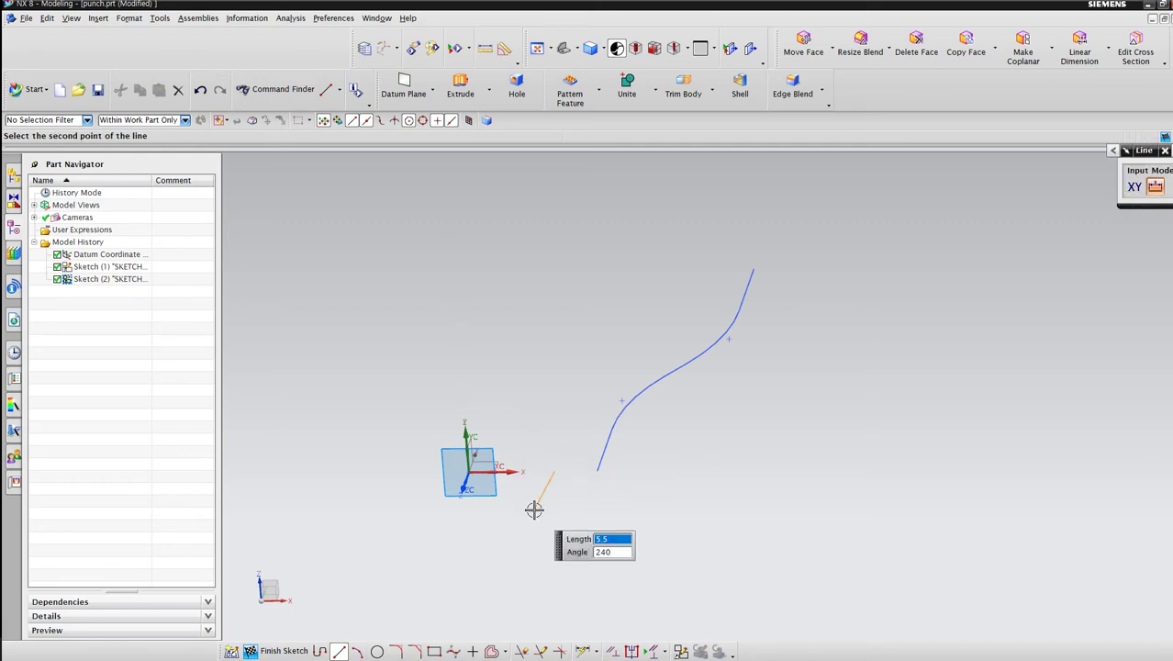
right_click(564, 395)
mouse_move(668, 580)
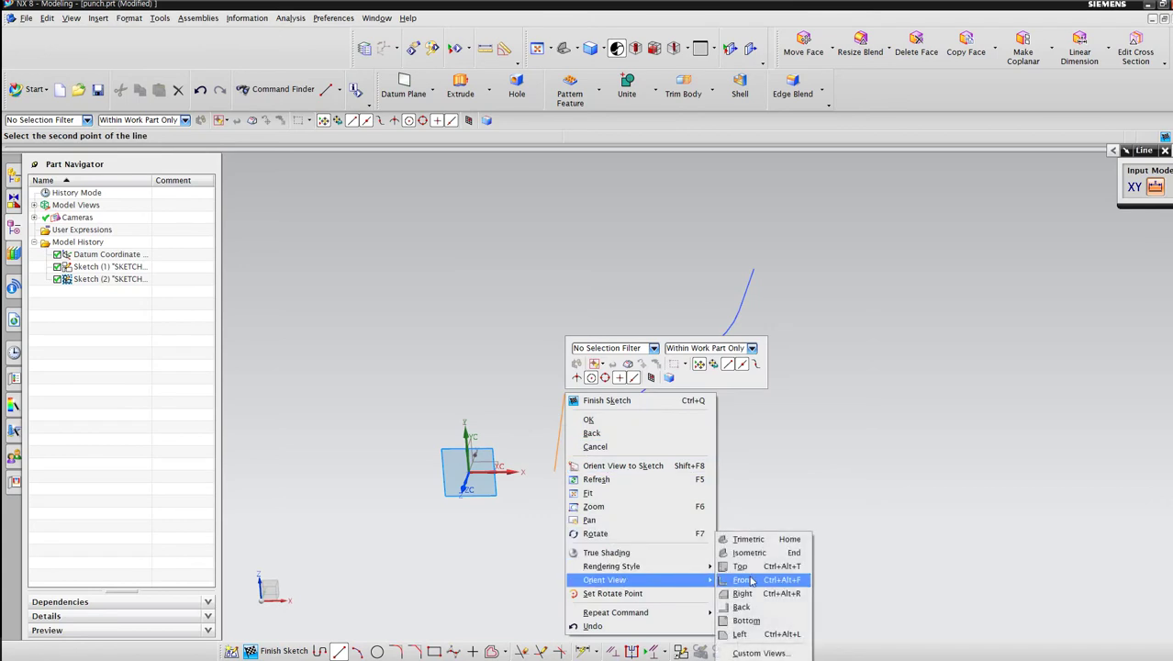
click(752, 580)
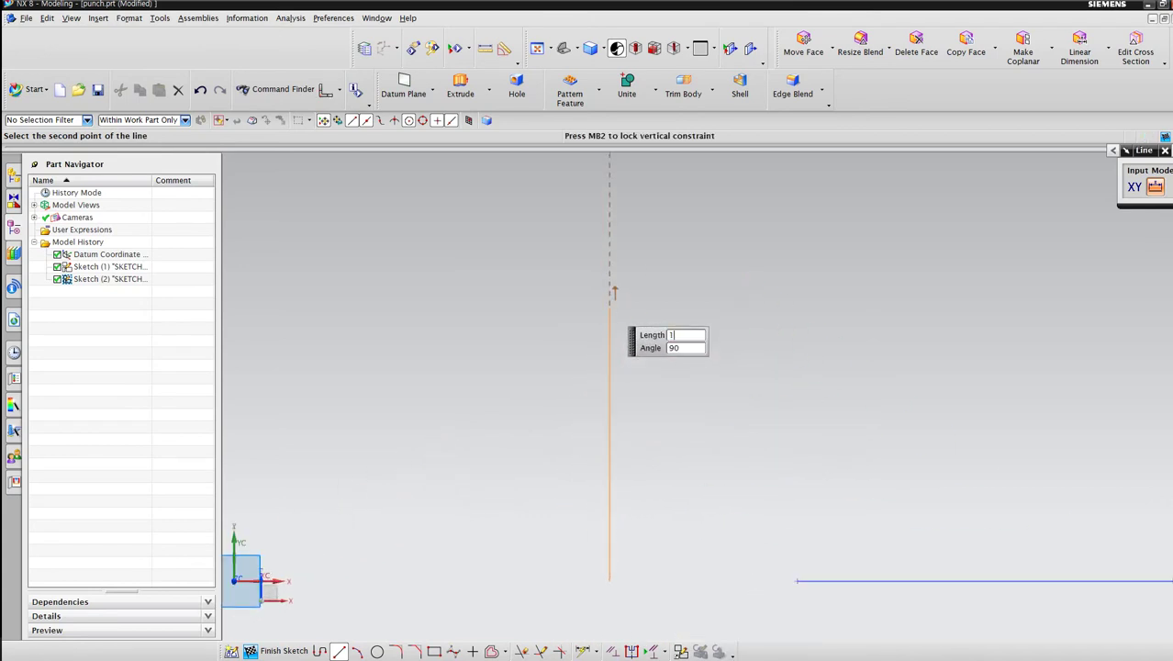
key(Return)
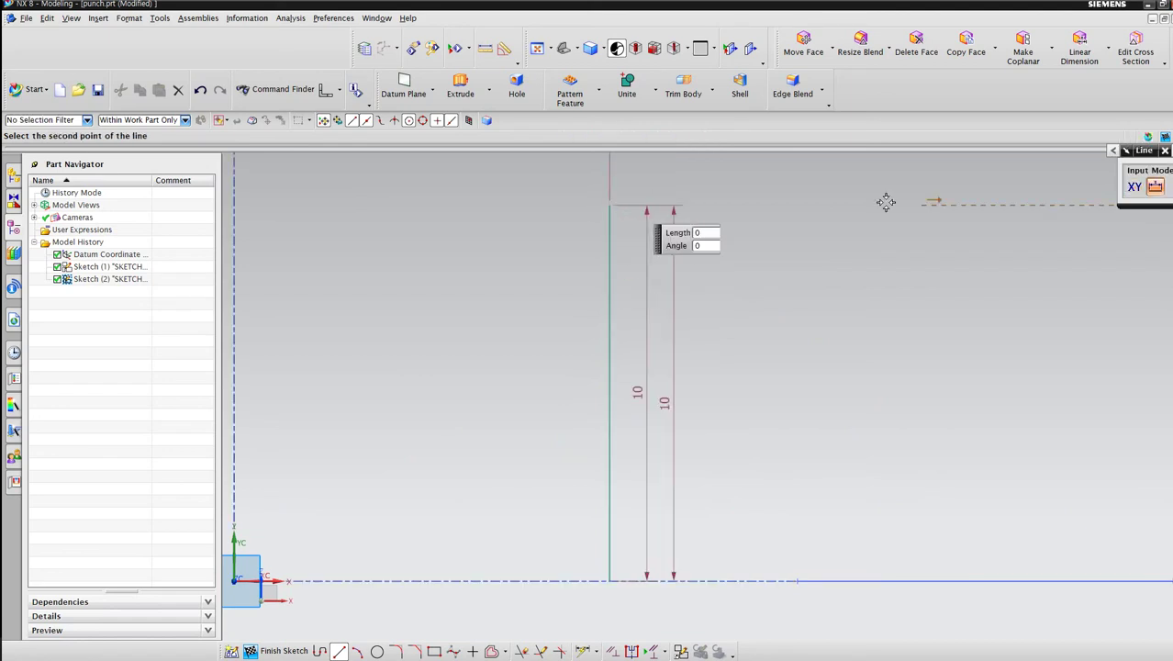
Step: Add a 10 mm horizontal line from its upper end and a 10 mm line at 270° down to the axis
key(Return)
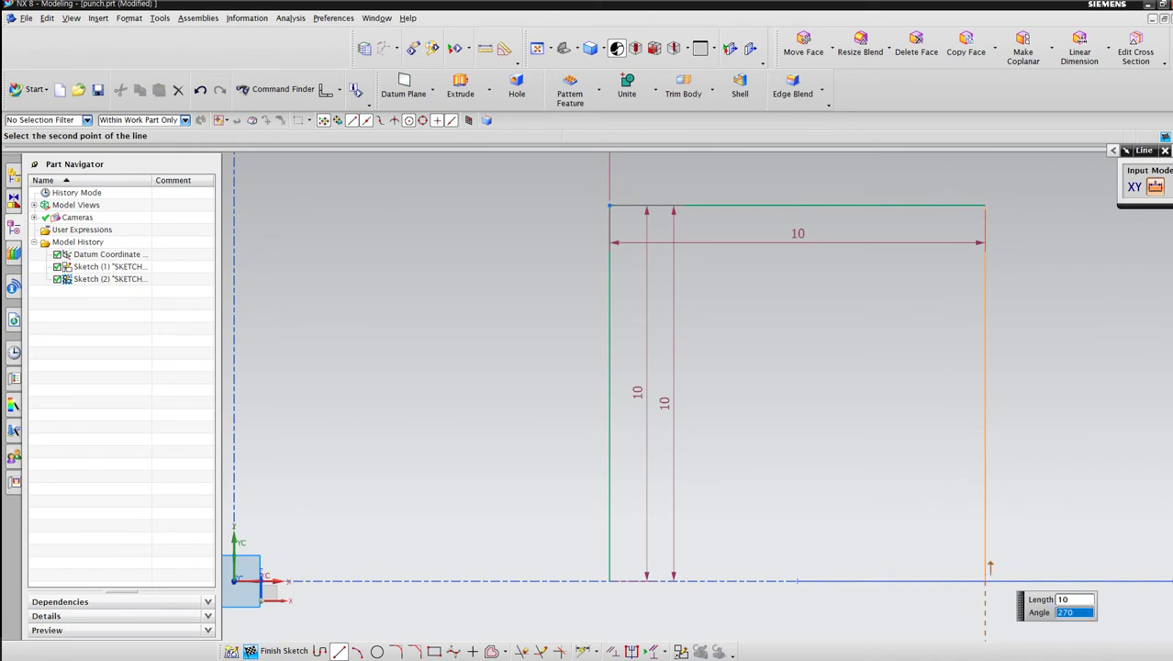
key(Return)
scroll(826, 441, down, 2)
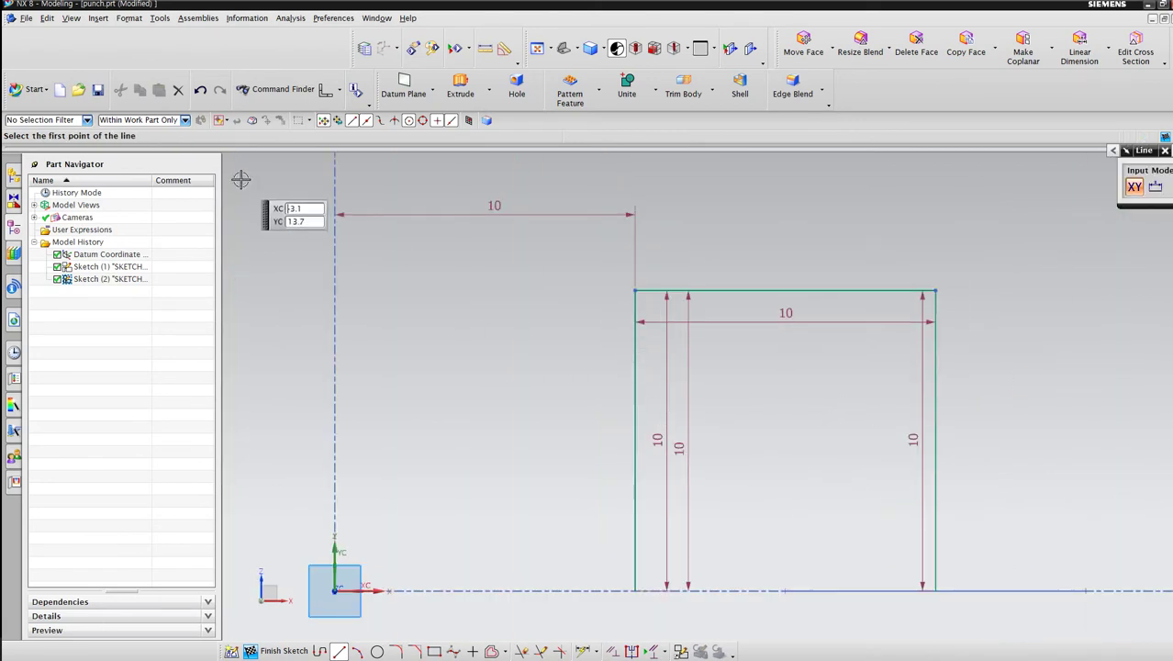
Step: Fillet both upper corners of the profile with a 3 mm radius
click(395, 651)
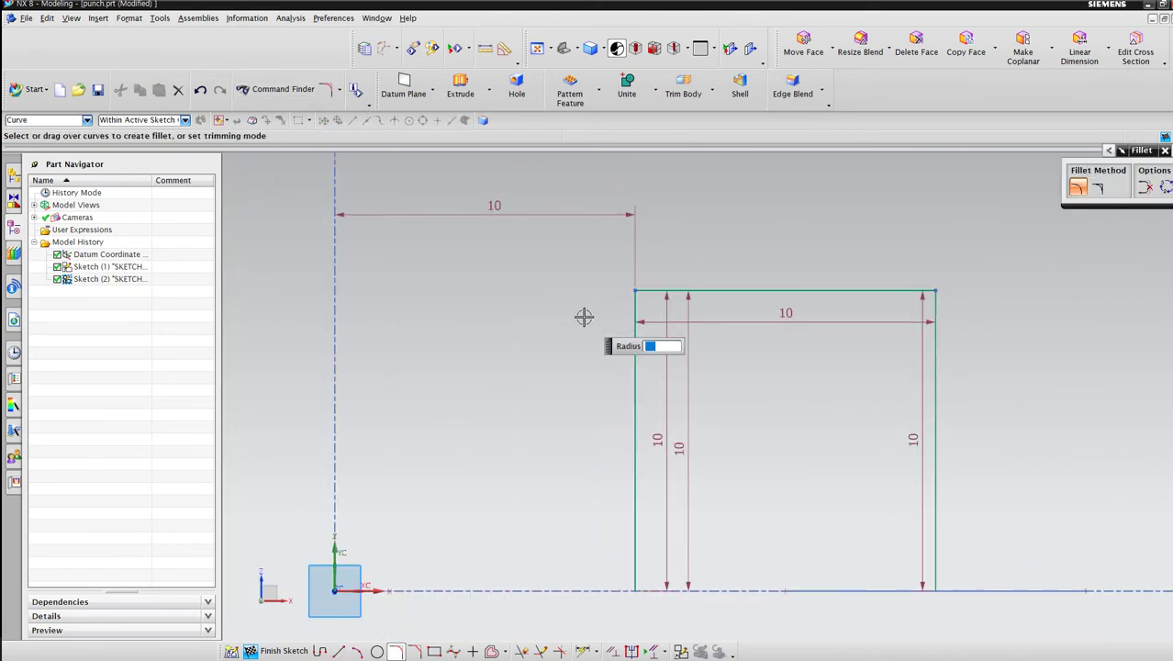
click(648, 295)
drag(971, 158, 846, 379)
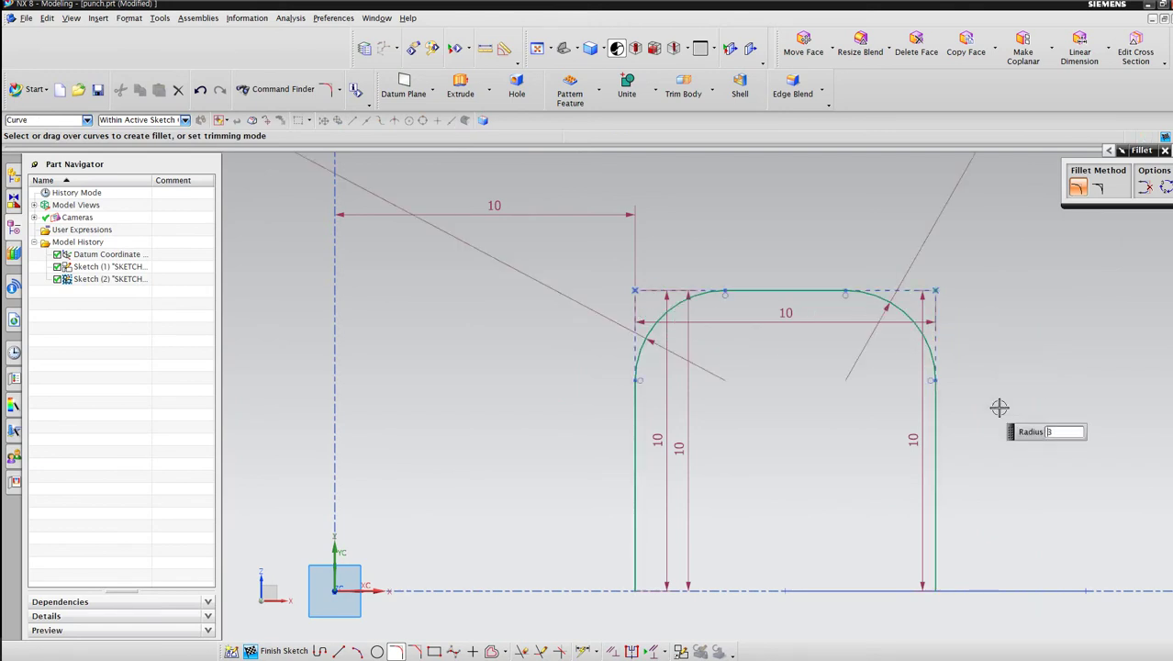
middle_click(814, 341)
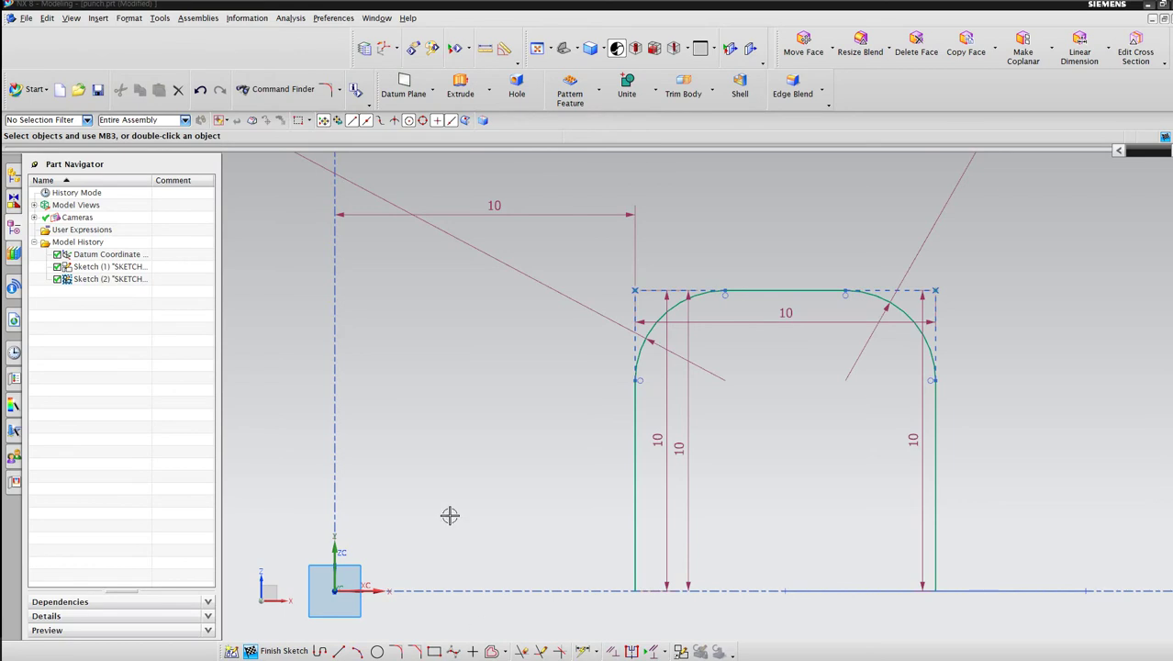
Step: Offset the connected profile curves inward by 1.1 mm
click(492, 651)
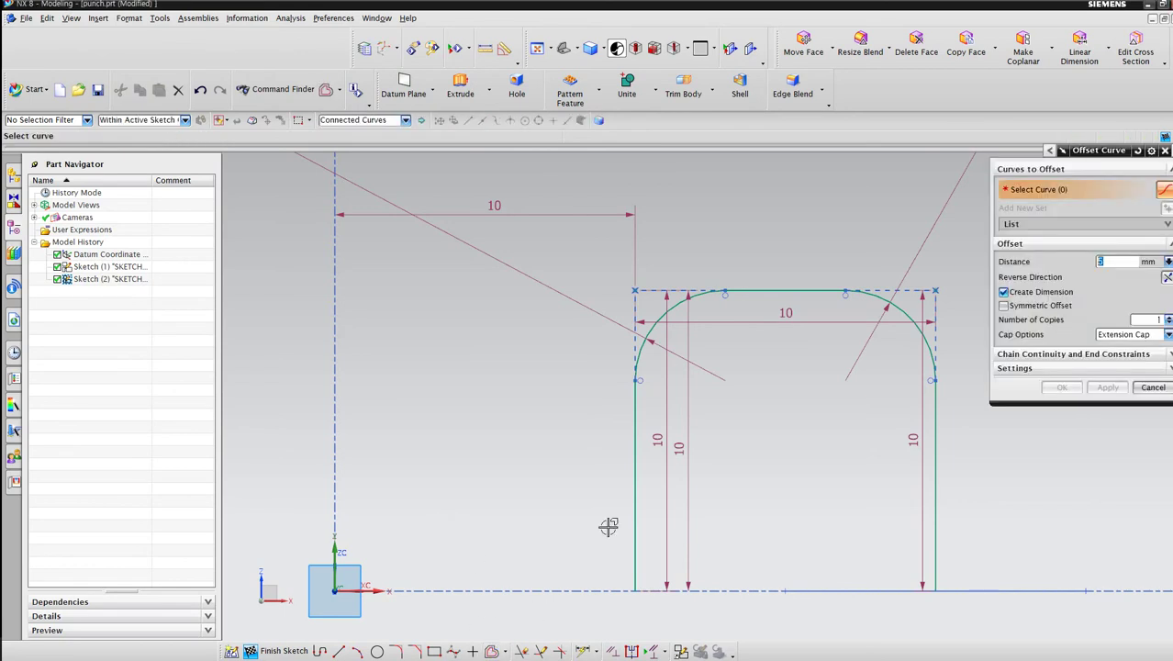
click(759, 293)
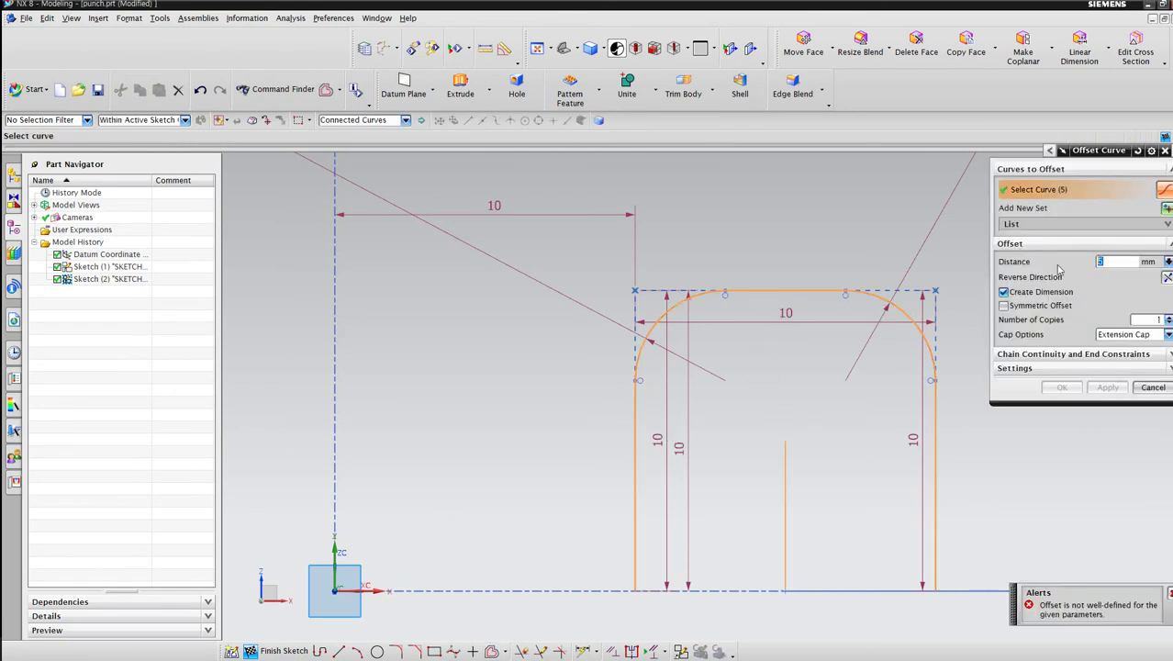
text(1.1)
key(Return)
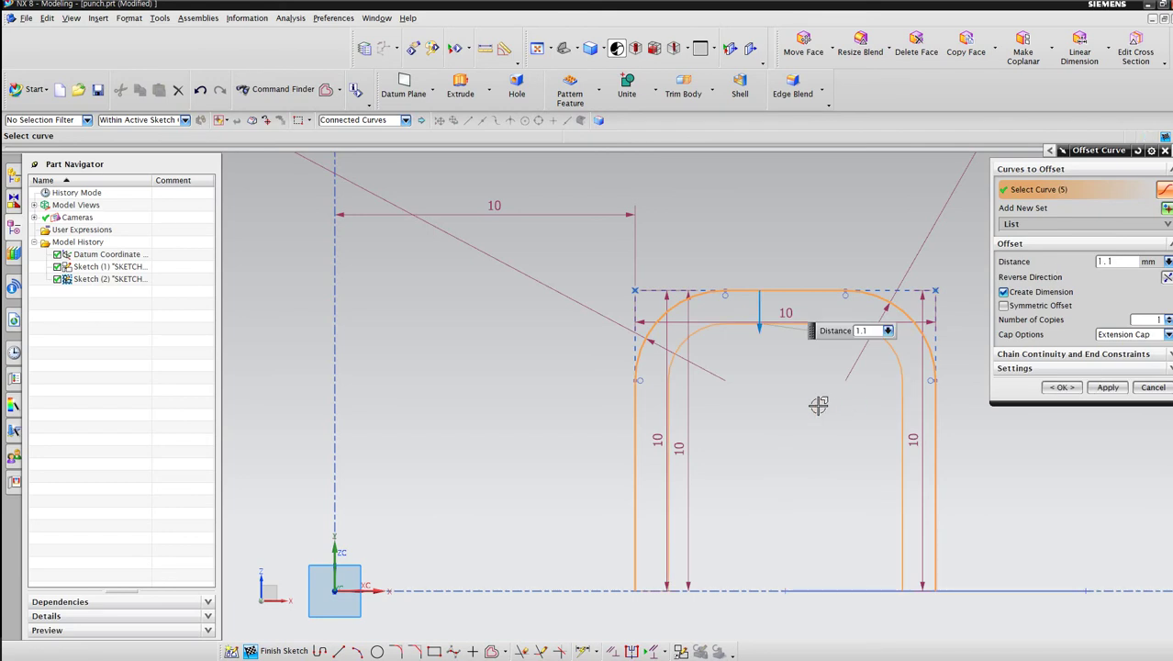
click(1061, 389)
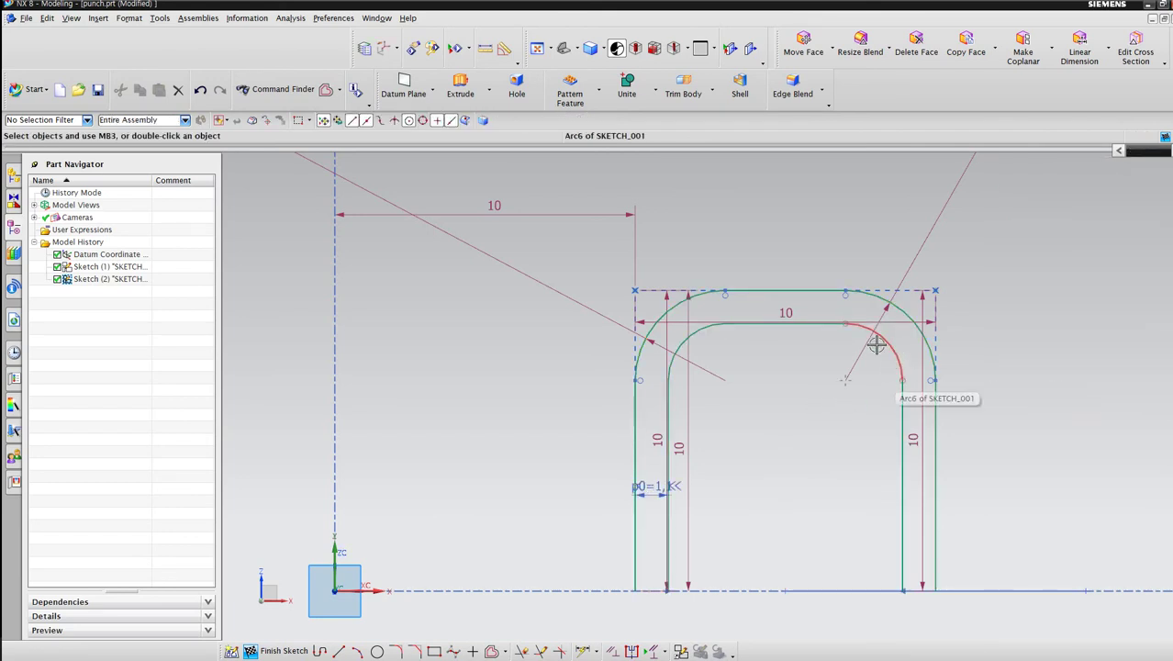
Step: Try deleting the outer left vertical line of the profile and undo the deletion
click(635, 438)
key(Delete)
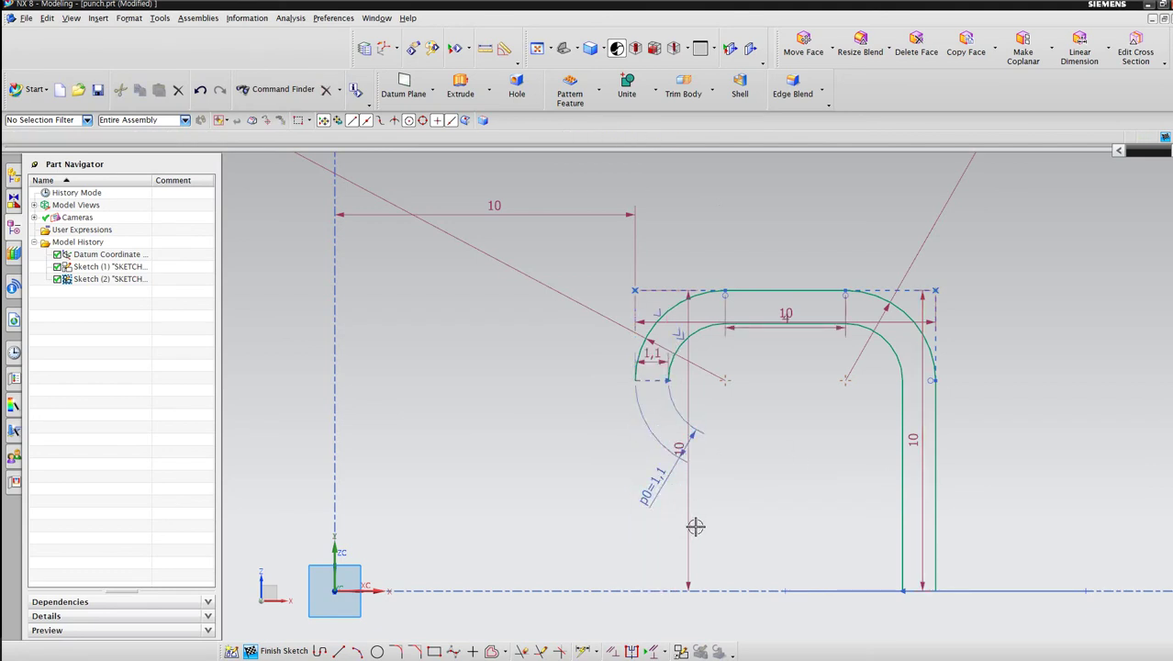
key(ctrl+z)
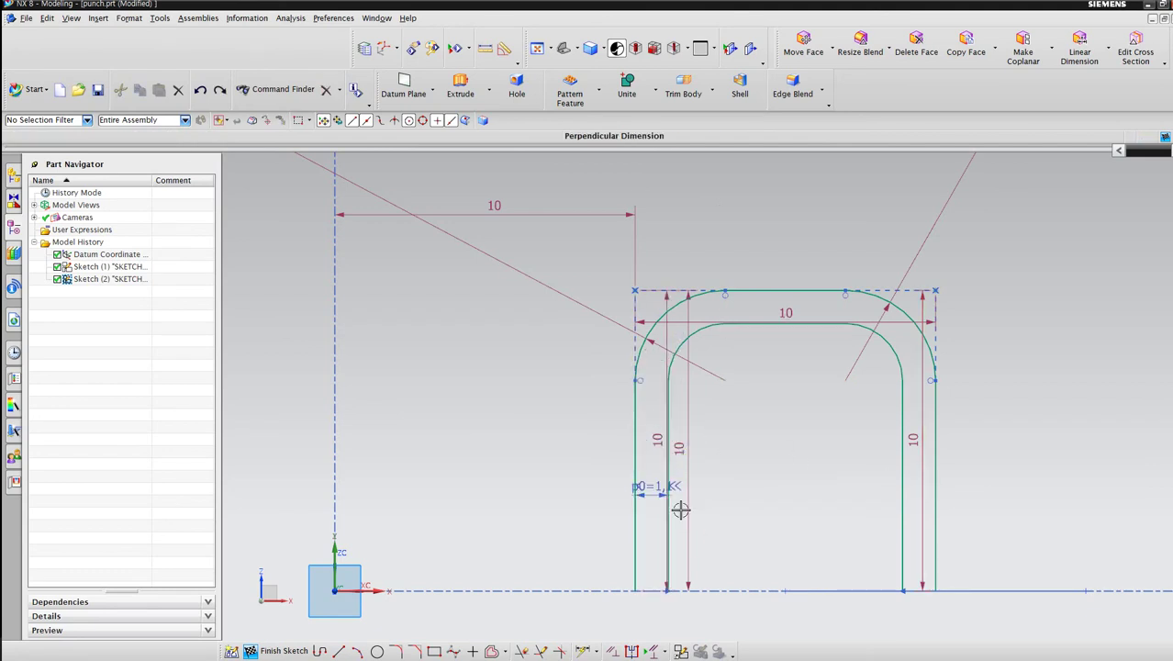
Step: Draw lines over the inner offset profile's two vertical legs, 7 mm long at 90°, and its top edge between the corner arcs
click(337, 651)
click(667, 589)
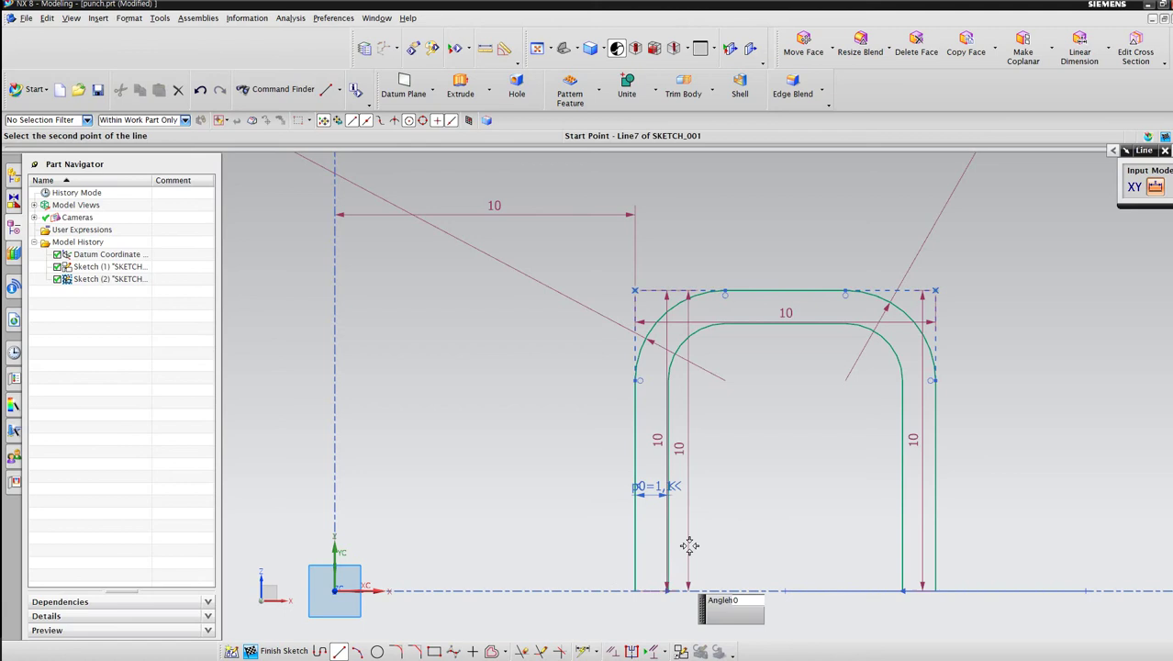
click(670, 376)
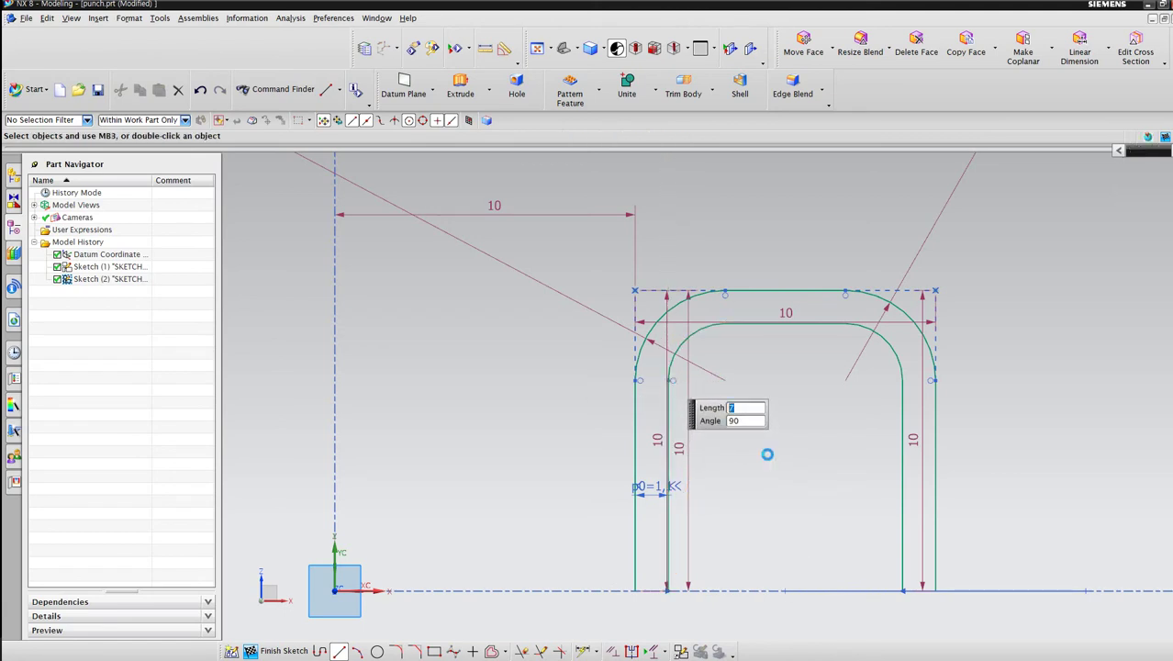
click(903, 588)
click(905, 380)
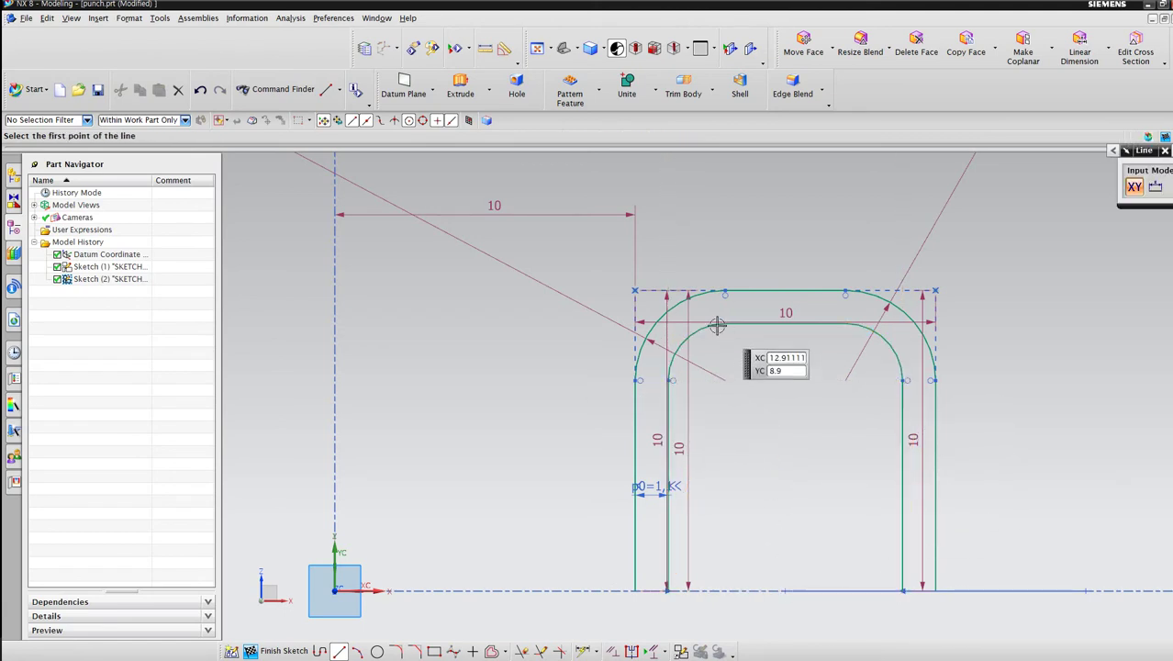
click(724, 323)
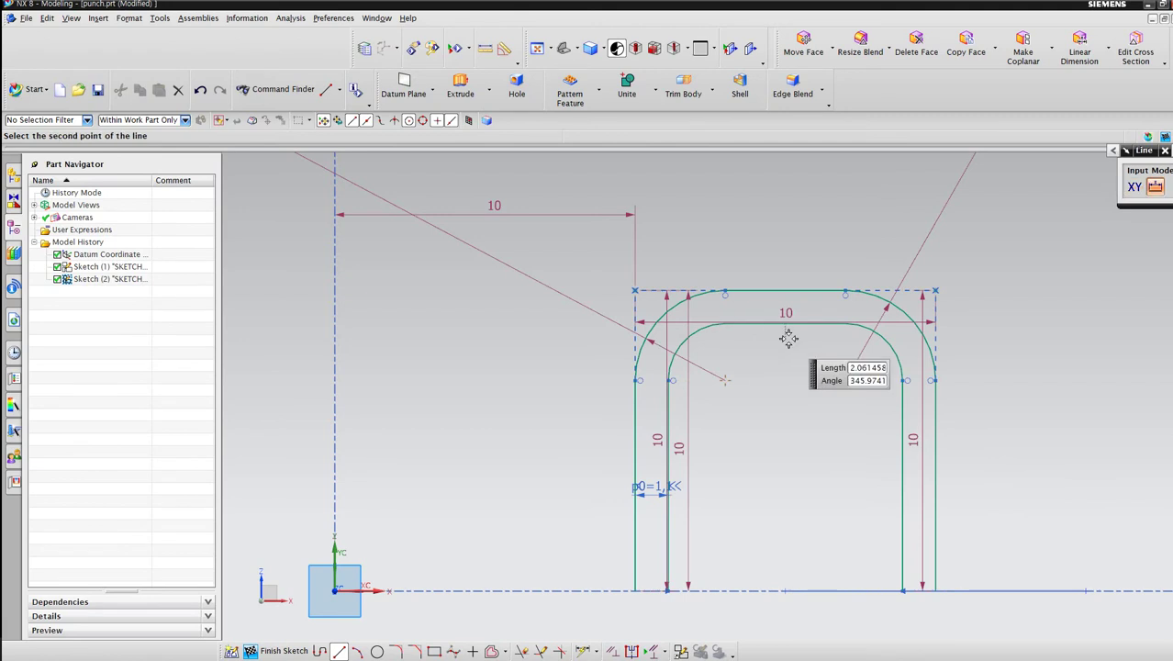
click(845, 326)
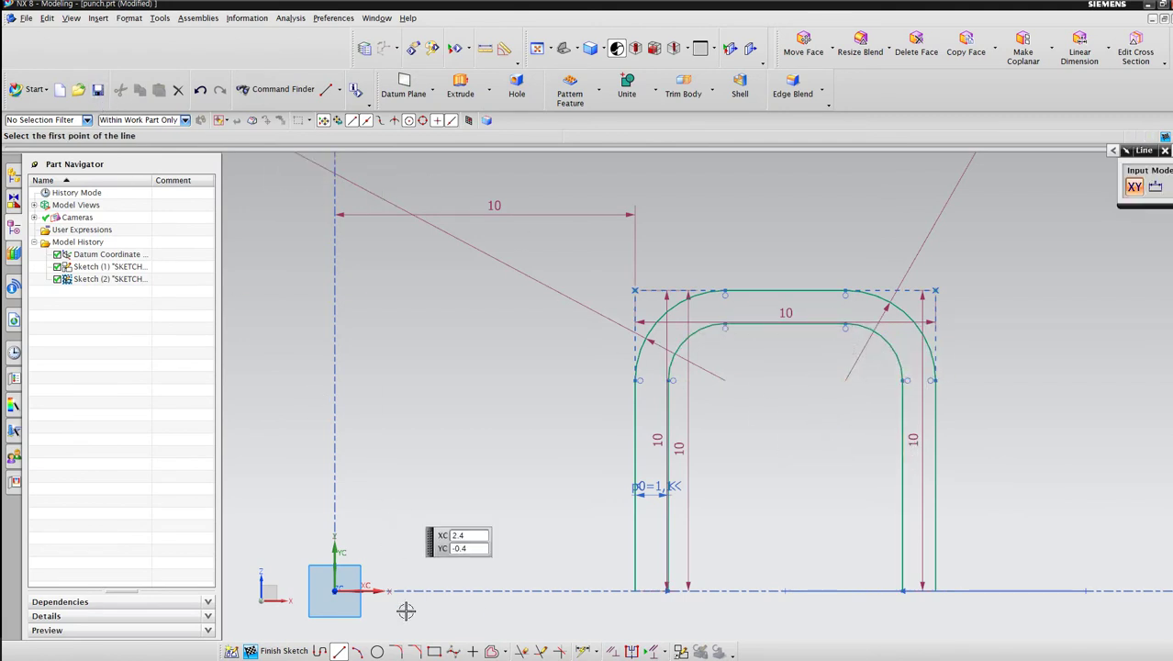
Step: Draw a circle over each inner corner arc, centred on the arc's center and passing through the upper end of the adjacent leg
click(377, 651)
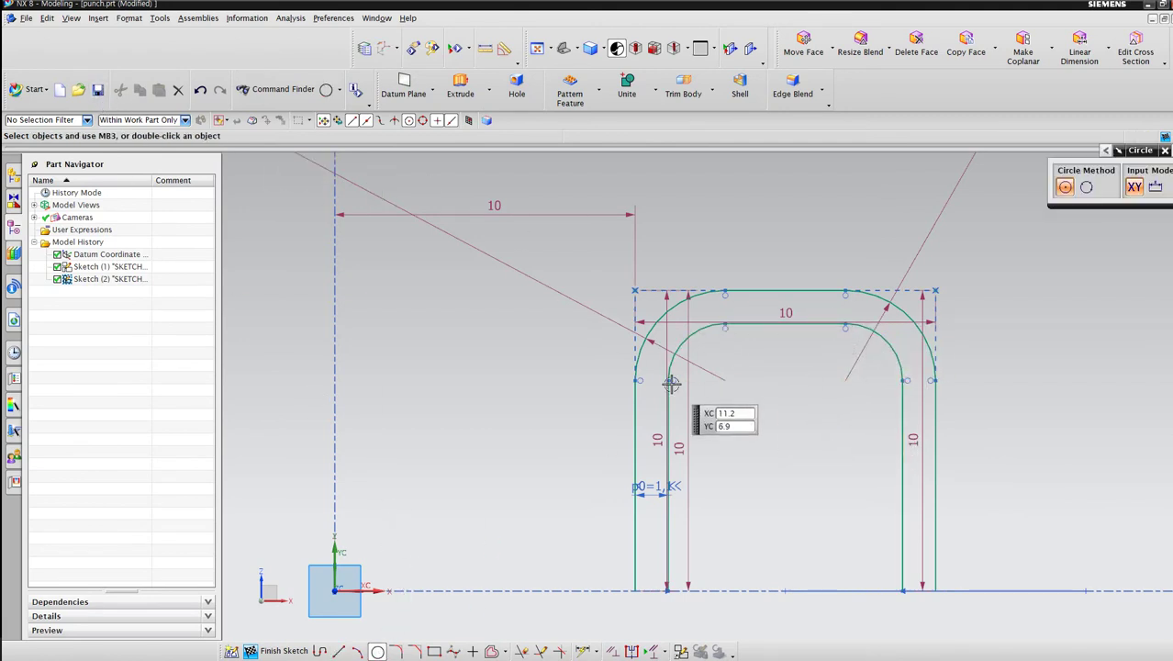
click(725, 380)
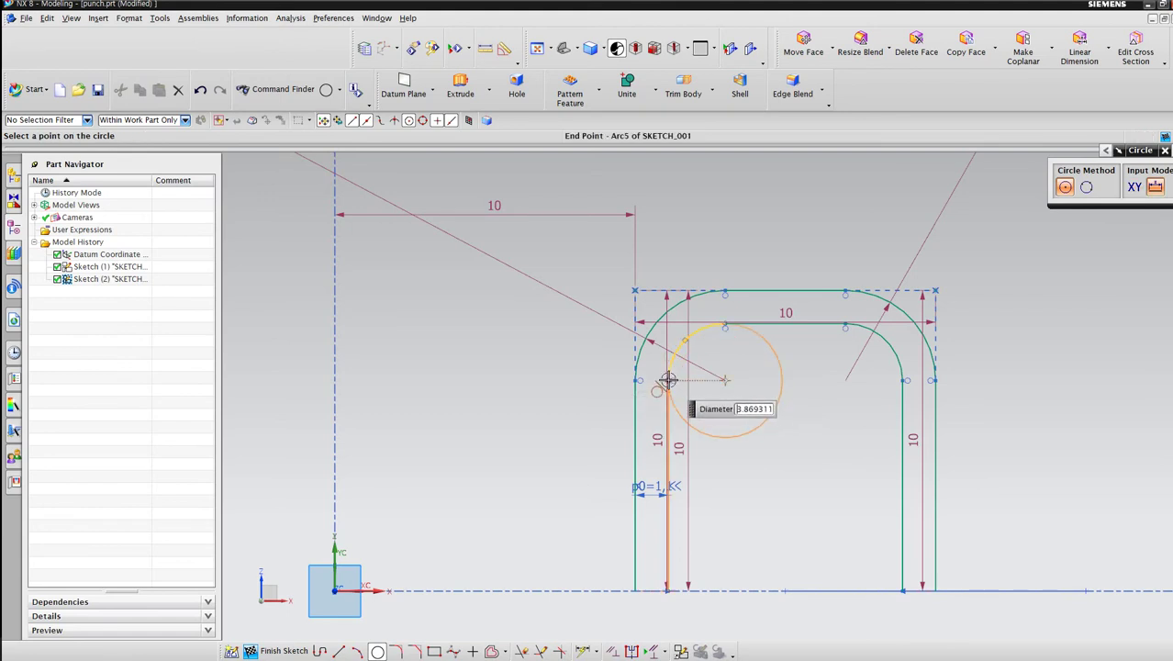
scroll(674, 379, down, 2)
scroll(675, 379, up, 6)
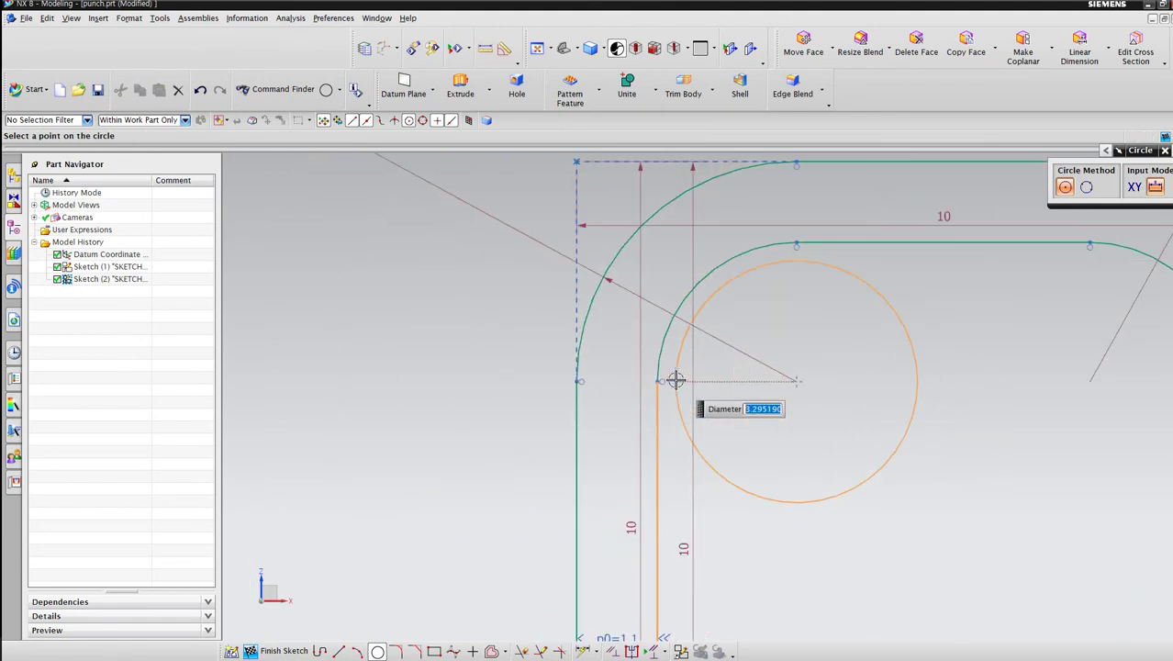
click(660, 380)
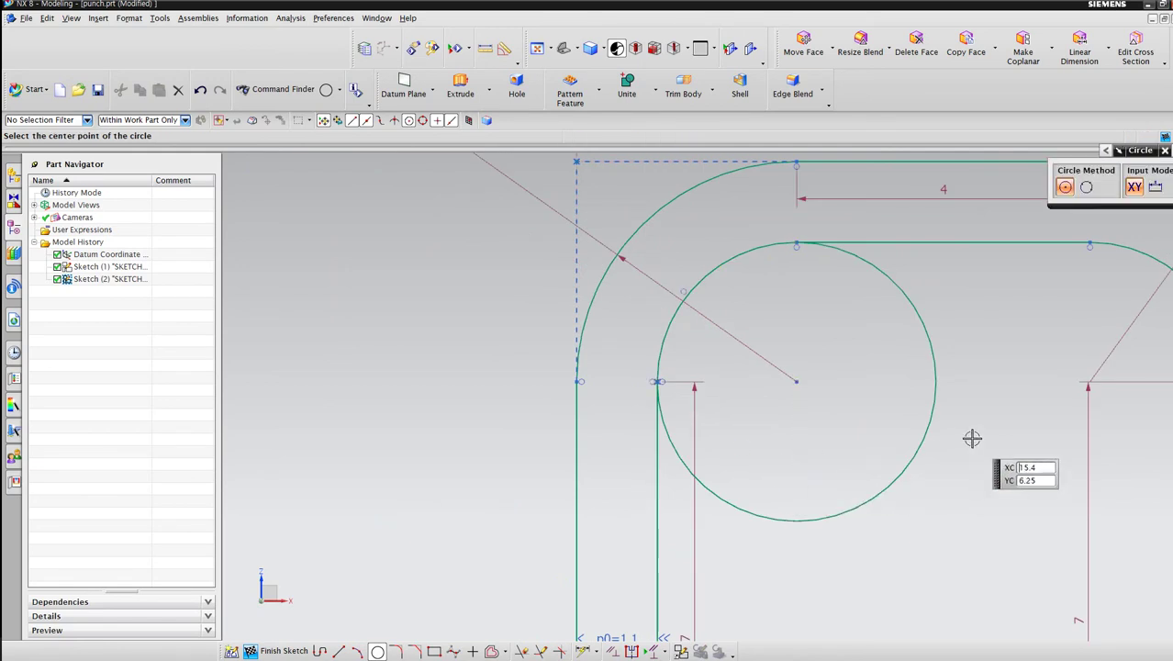
scroll(971, 437, up, 1)
scroll(882, 454, down, 3)
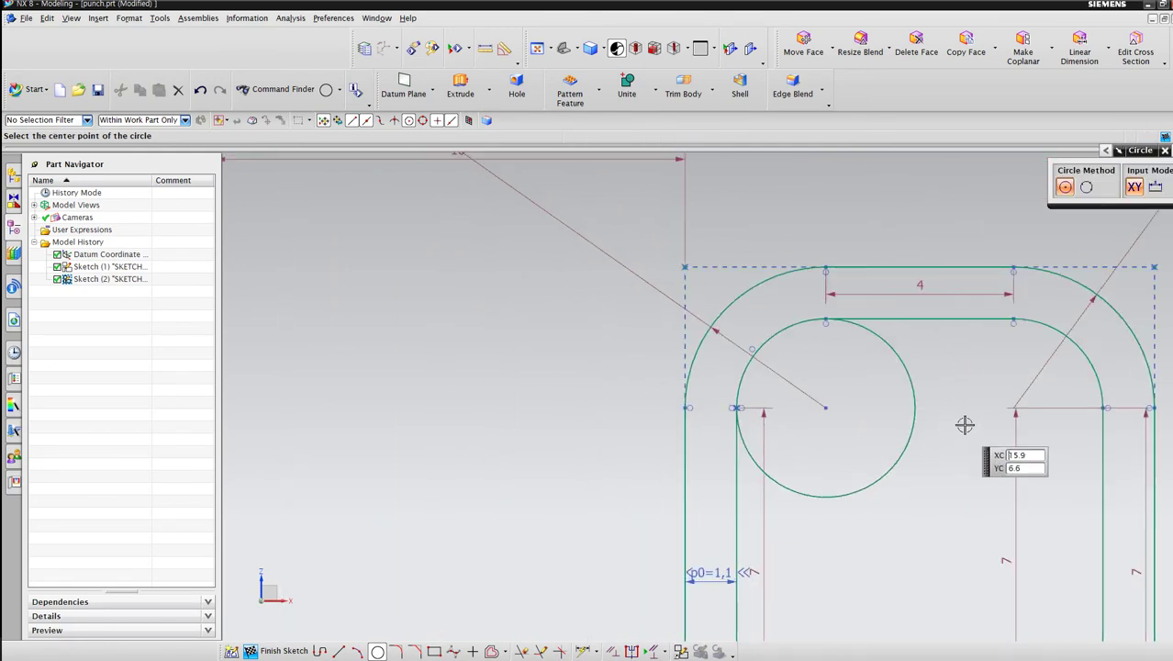
click(1014, 407)
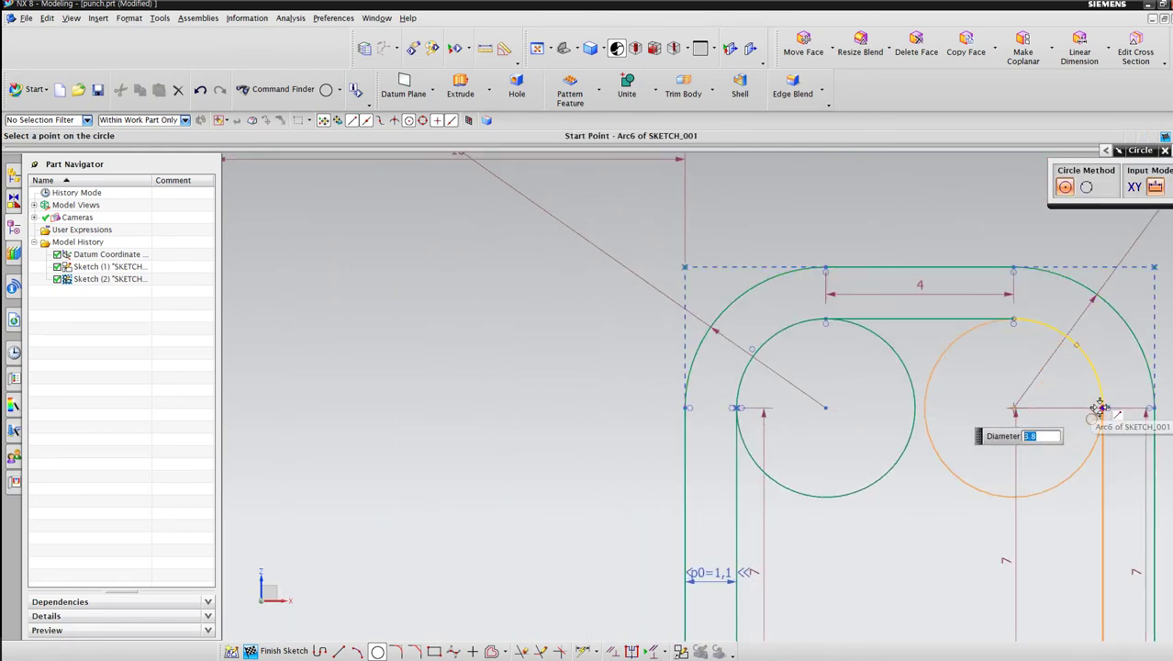
click(1101, 407)
key(Escape)
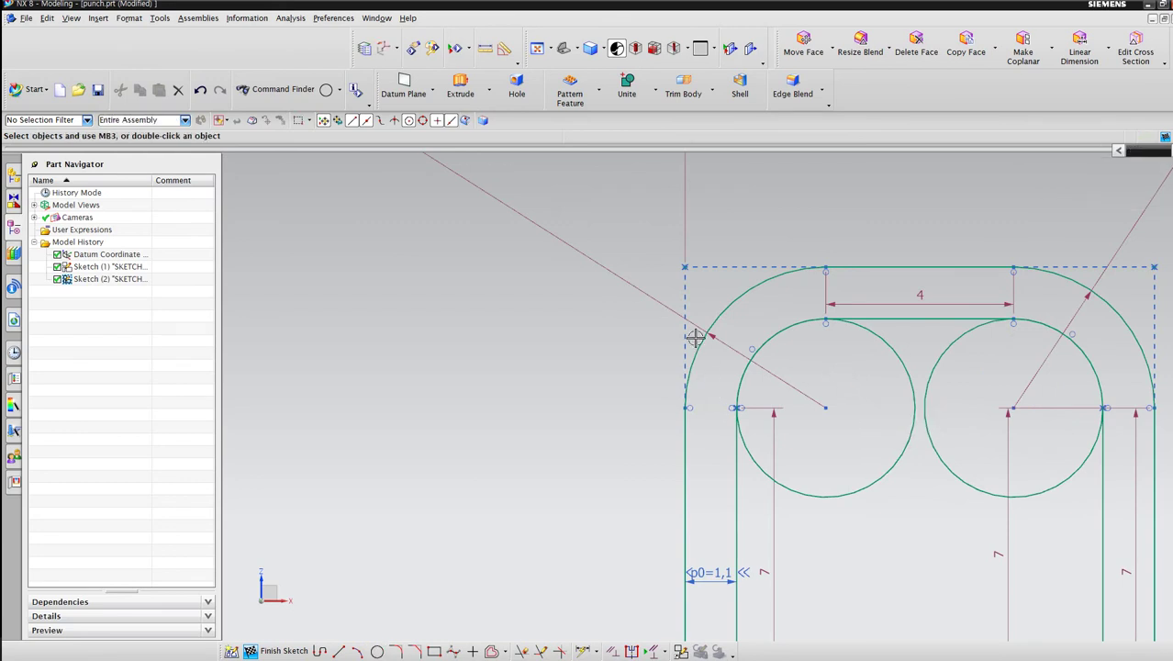
Step: Delete the outer profile's corner arcs, left vertical line and top line
click(725, 310)
key(Delete)
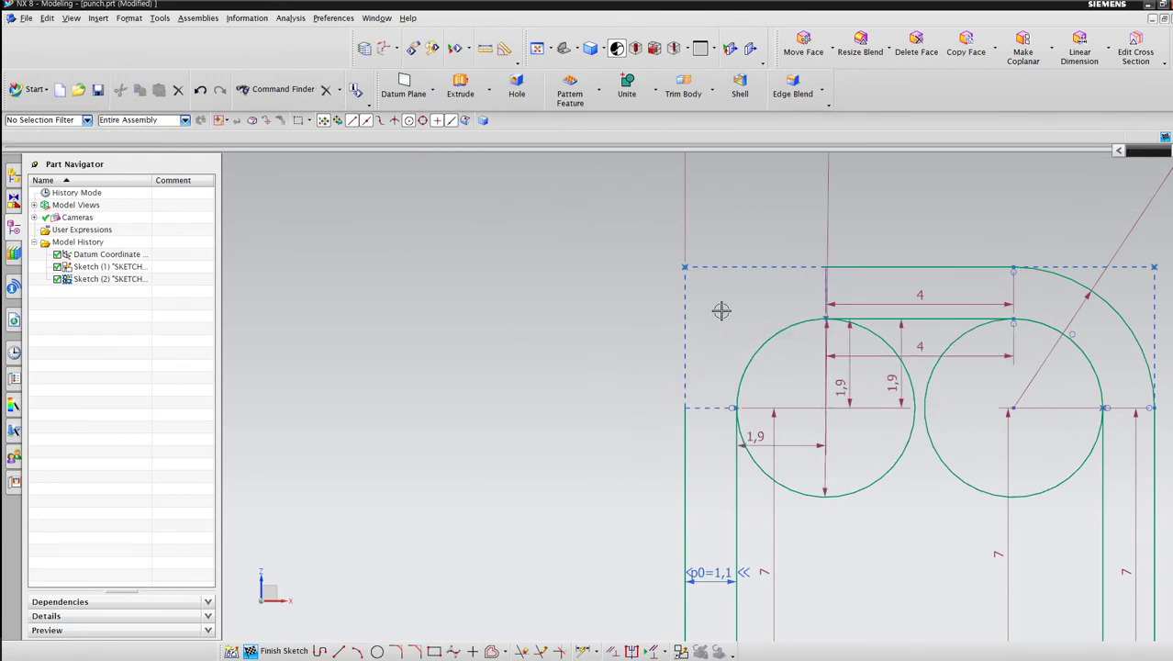
scroll(703, 324, up, 1)
click(685, 462)
key(Delete)
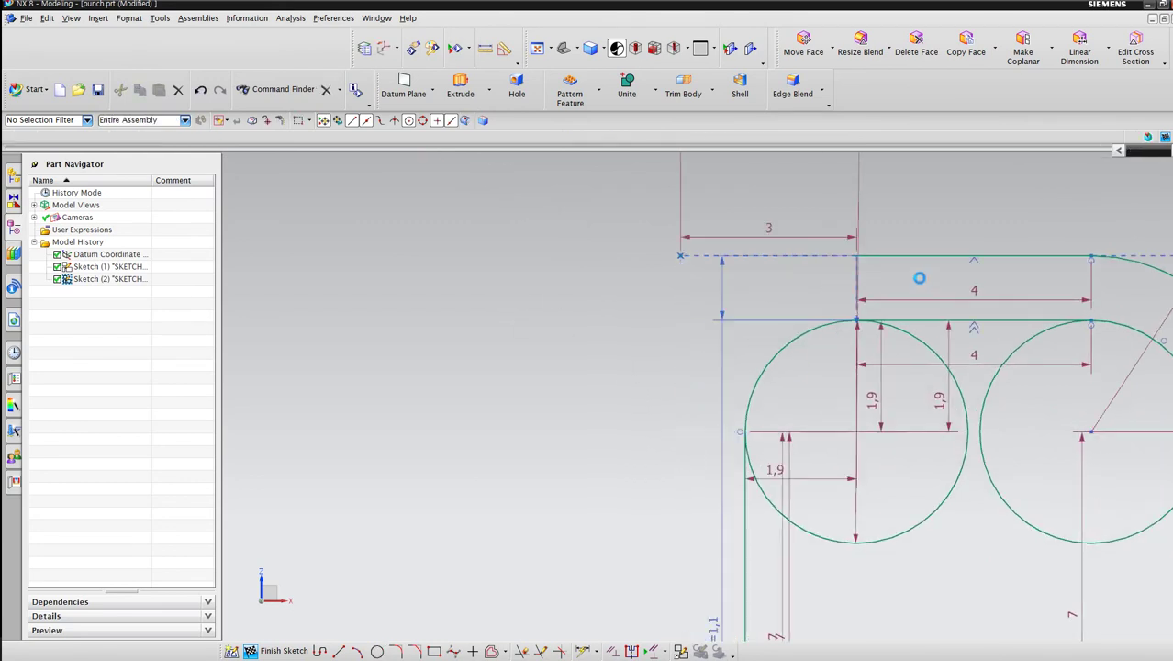
click(949, 251)
key(Delete)
scroll(810, 243, down, 1)
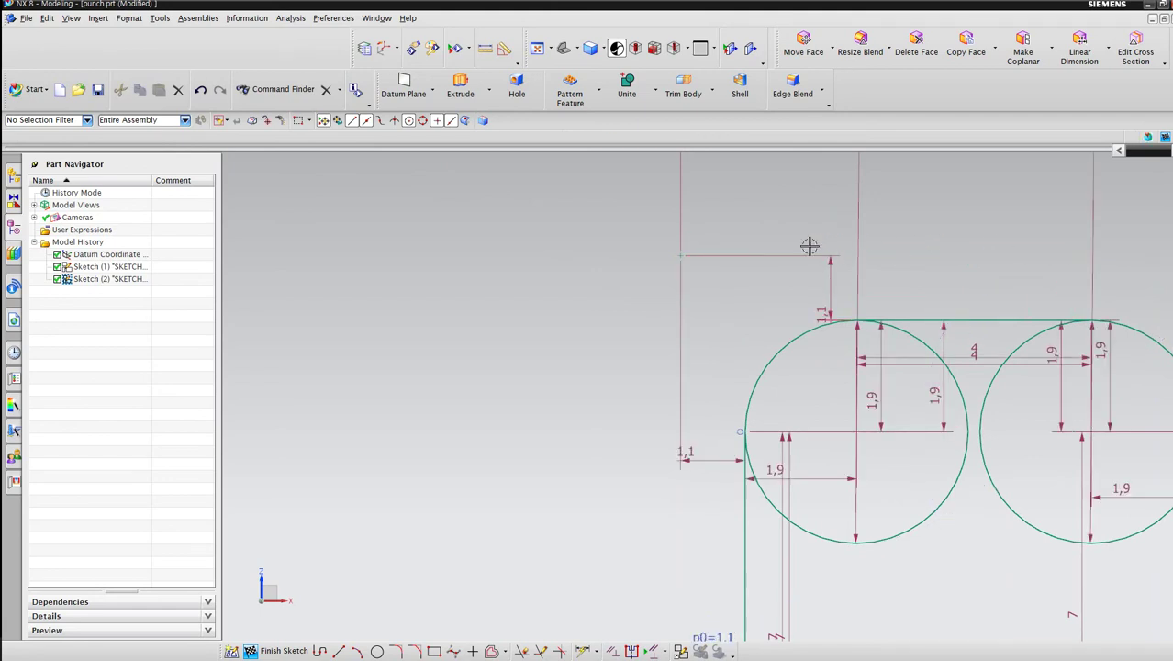
Step: Trim the two circles down to the inner corner arcs, remove the remaining outer right vertical line, and finish the sketch
scroll(804, 248, up, 3)
scroll(793, 265, down, 6)
scroll(914, 321, down, 3)
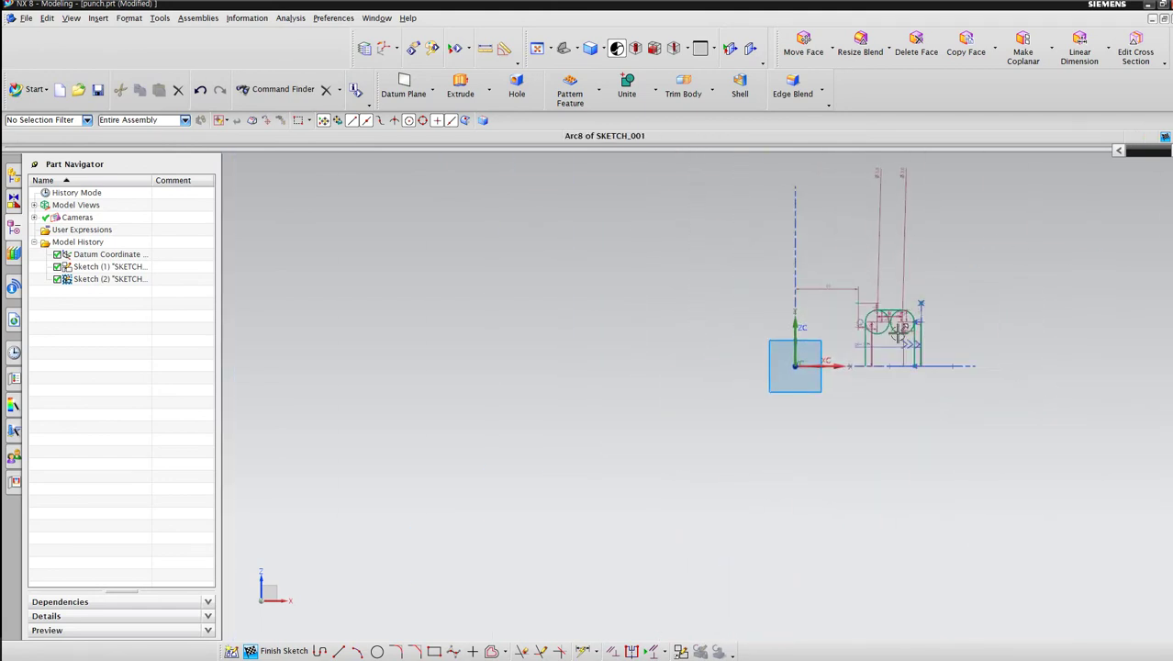
scroll(899, 348, up, 5)
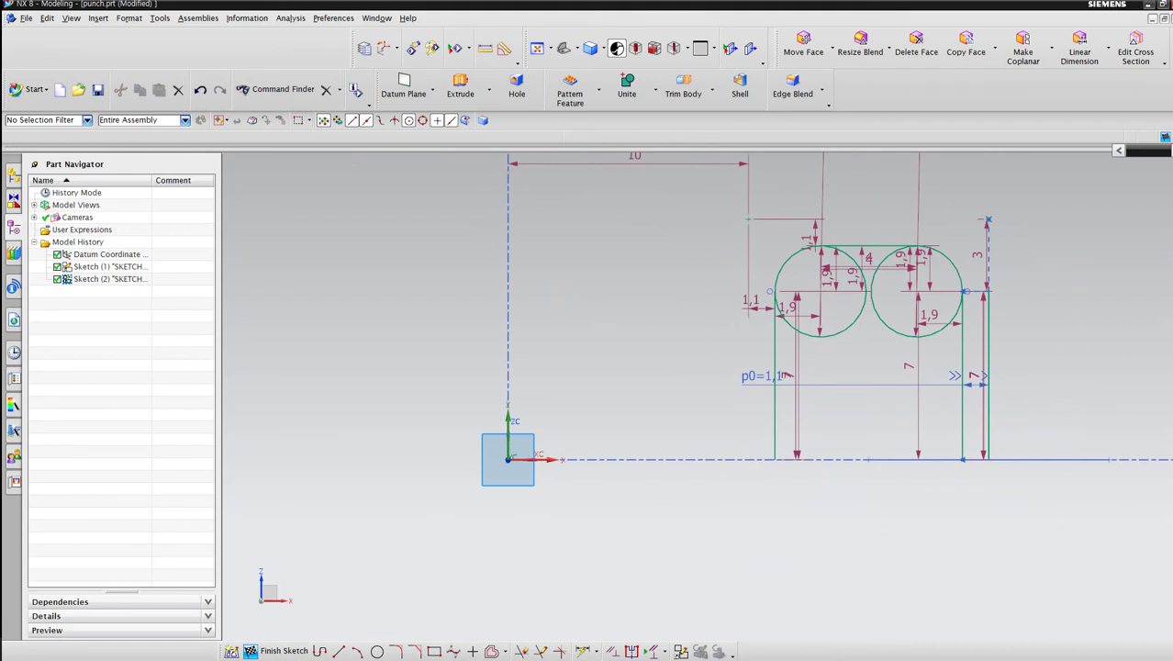
click(520, 651)
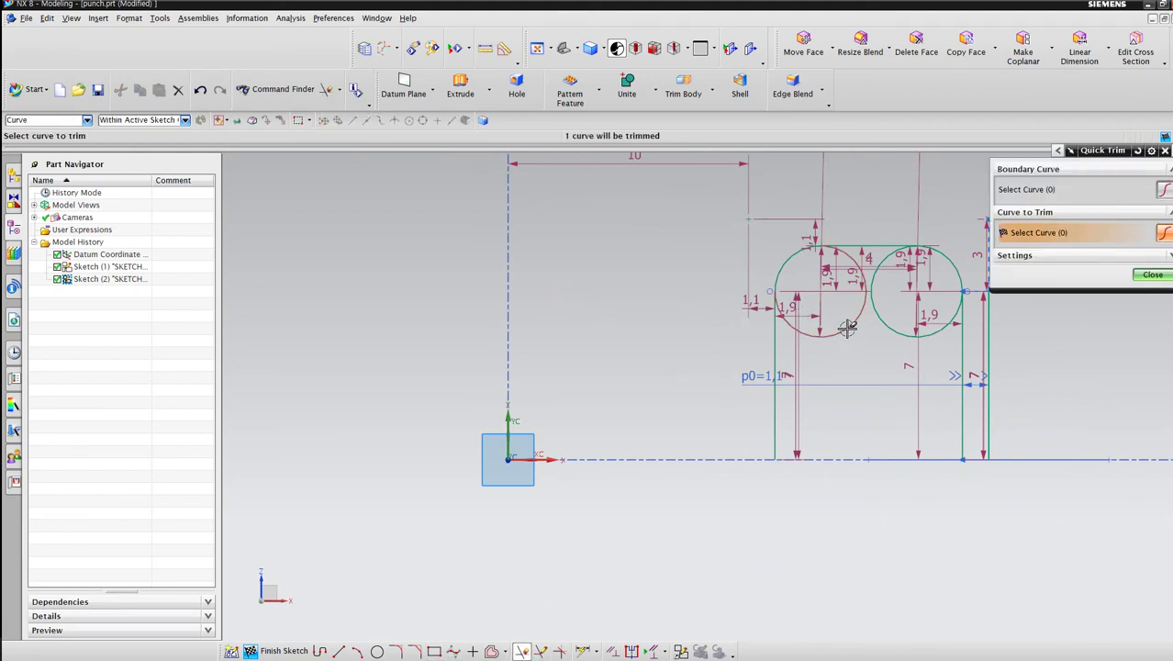
click(847, 328)
click(878, 320)
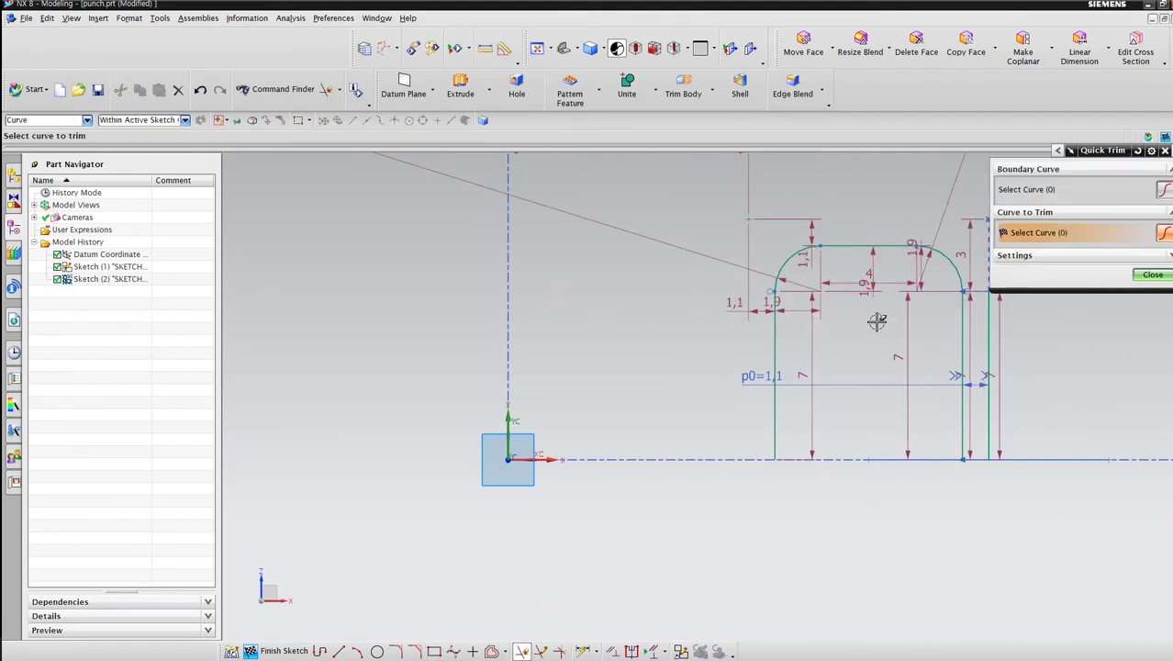
click(989, 354)
middle_click(990, 355)
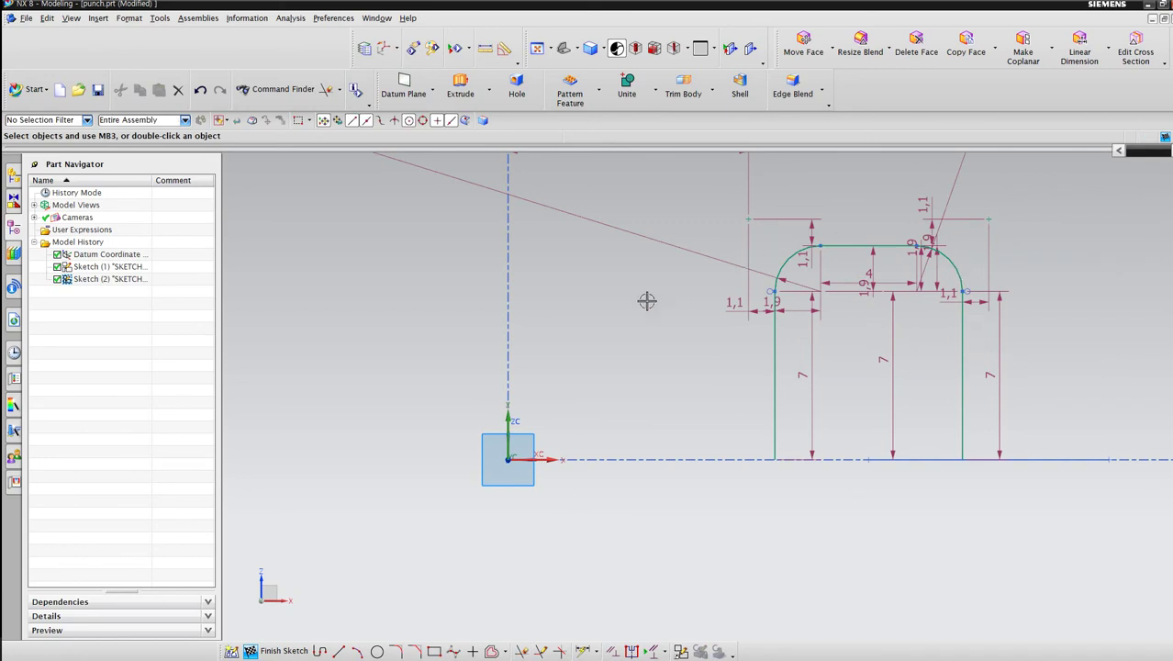
click(298, 652)
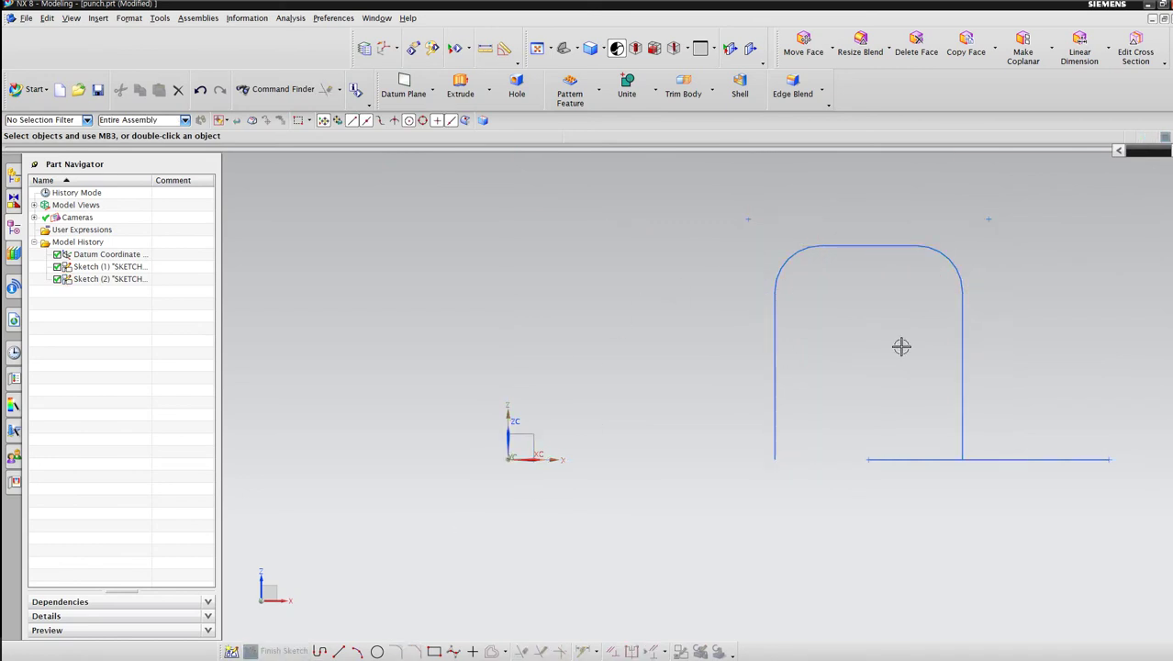
Step: Try deleting the S-shaped path sketch and undo the deletion
click(896, 461)
key(Delete)
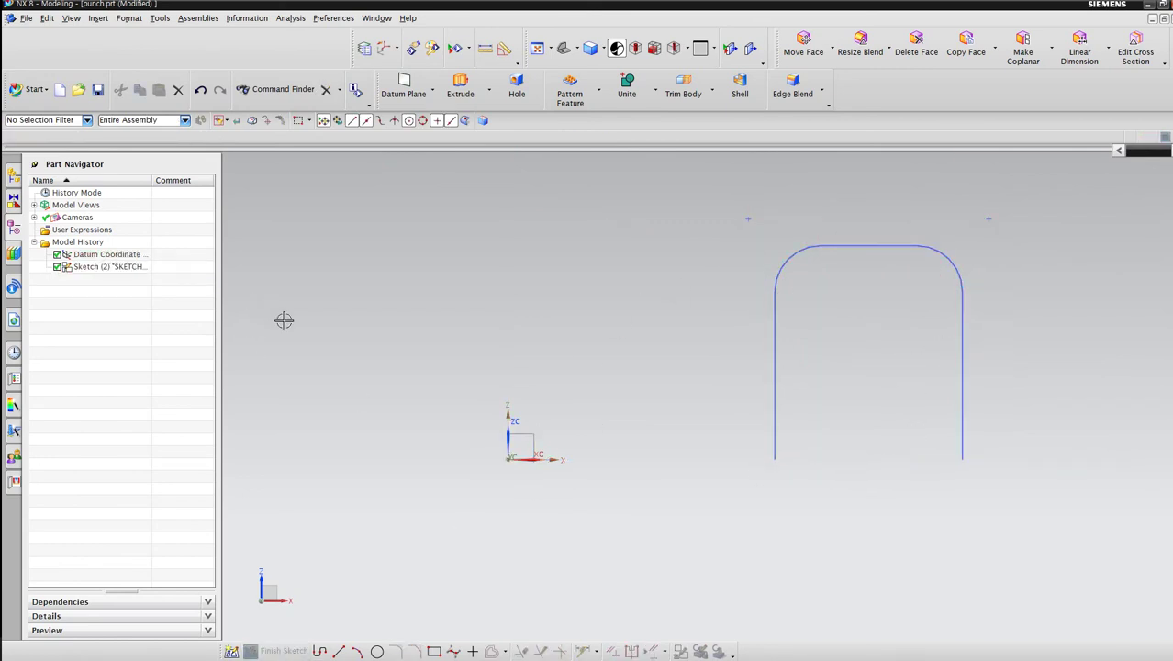
key(ctrl+z)
mouse_move(863, 341)
middle_down()
mouse_move(862, 359)
mouse_move(722, 357)
mouse_move(830, 390)
mouse_move(844, 428)
mouse_move(834, 430)
middle_up()
click(830, 390)
key(Escape)
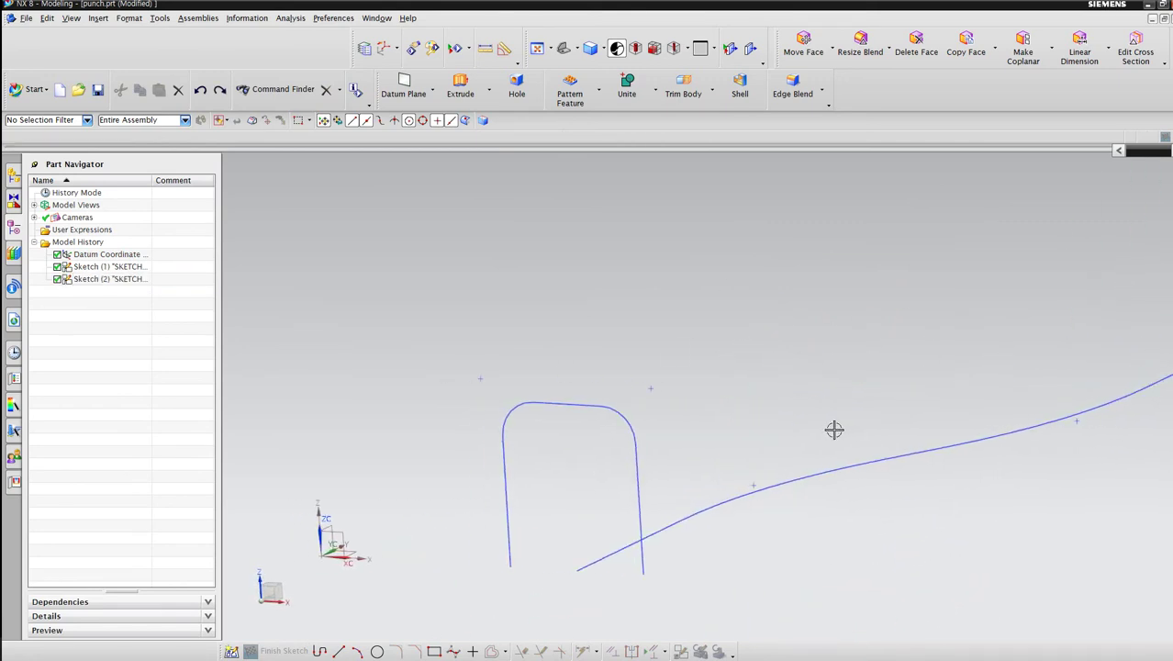
Step: Create a Swept surface with the U-shaped profile as the section and the S-shaped path as the guide, and save the part
scroll(755, 380, up, 2)
scroll(762, 376, down, 4)
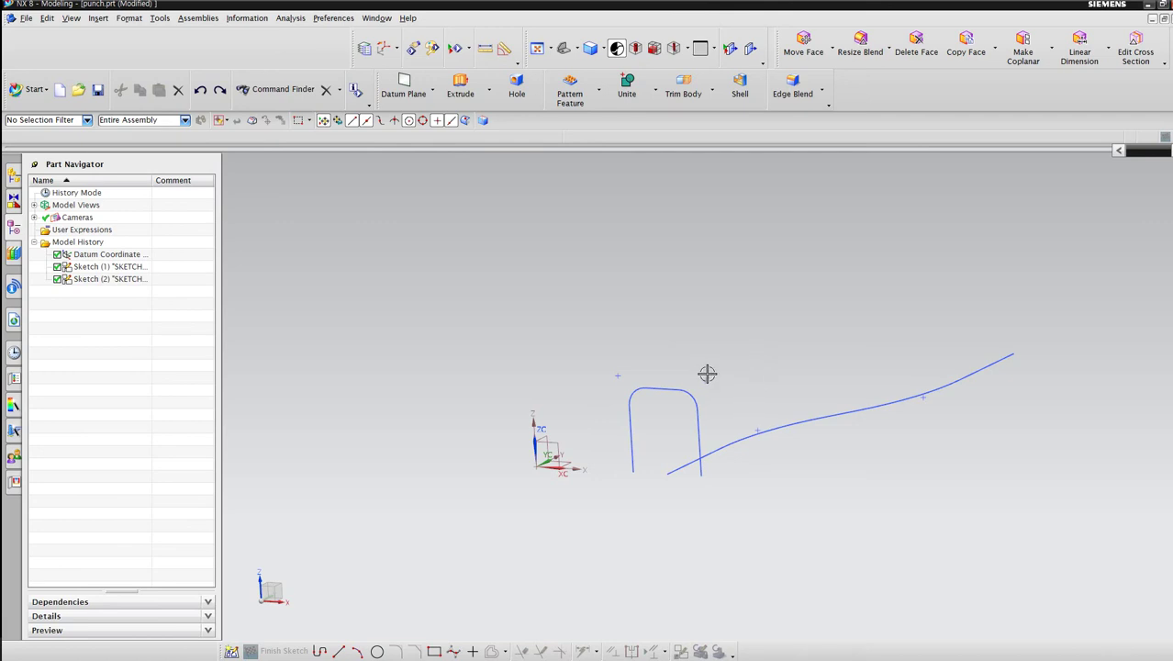
middle_drag(706, 331, 718, 365)
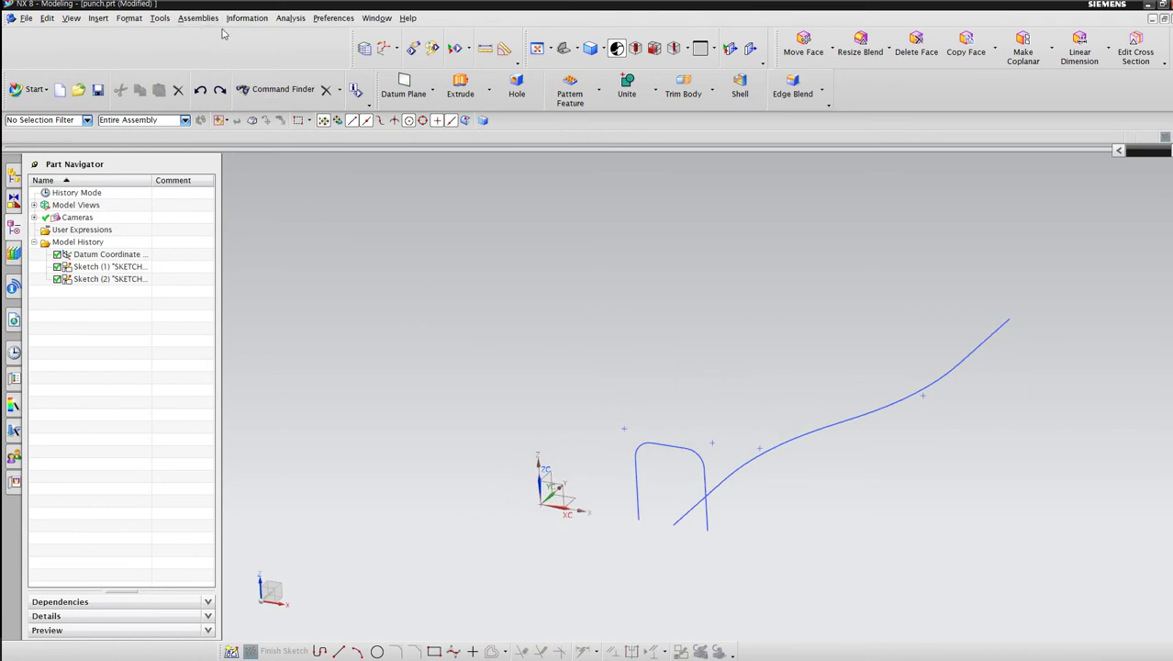
click(106, 19)
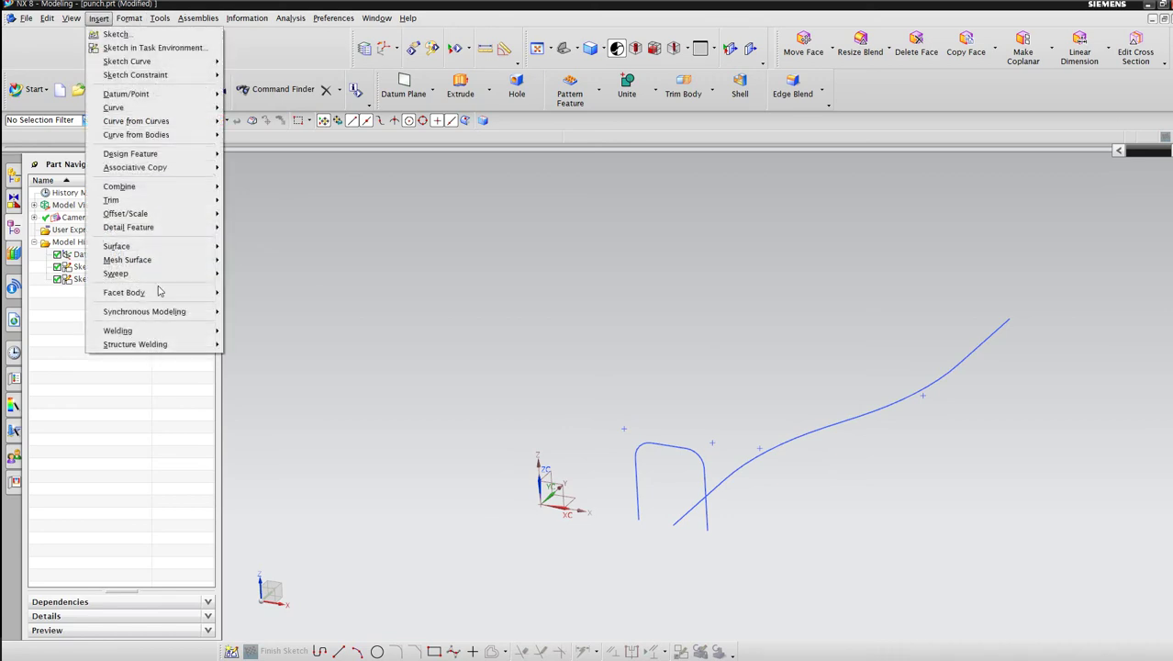
mouse_move(162, 274)
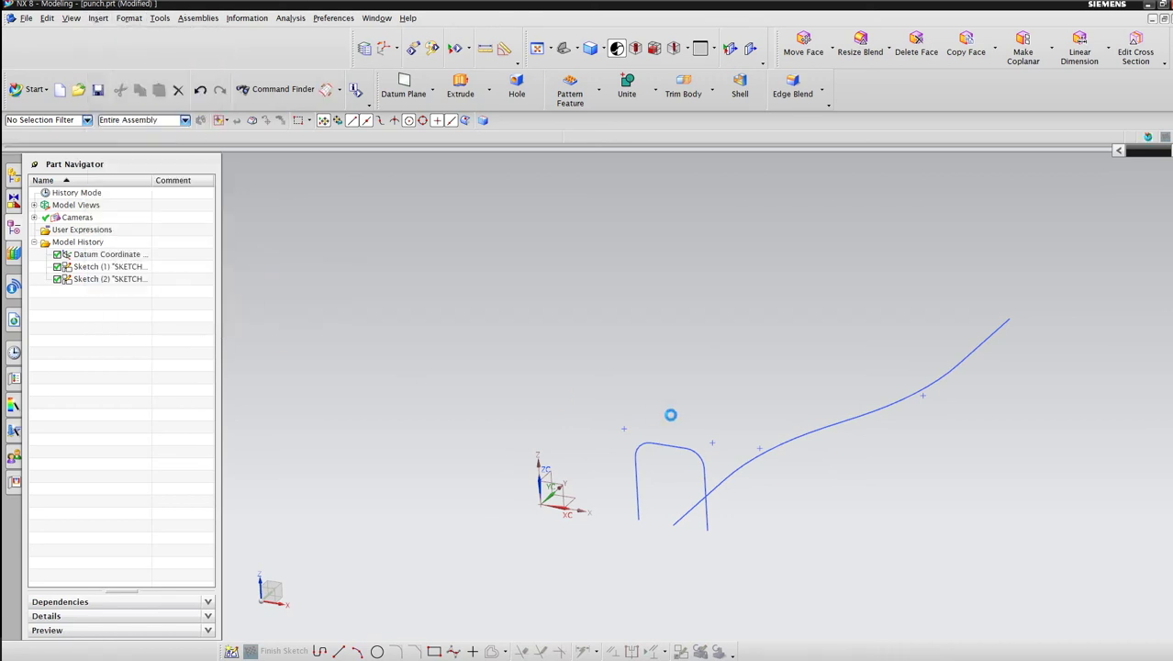
click(677, 449)
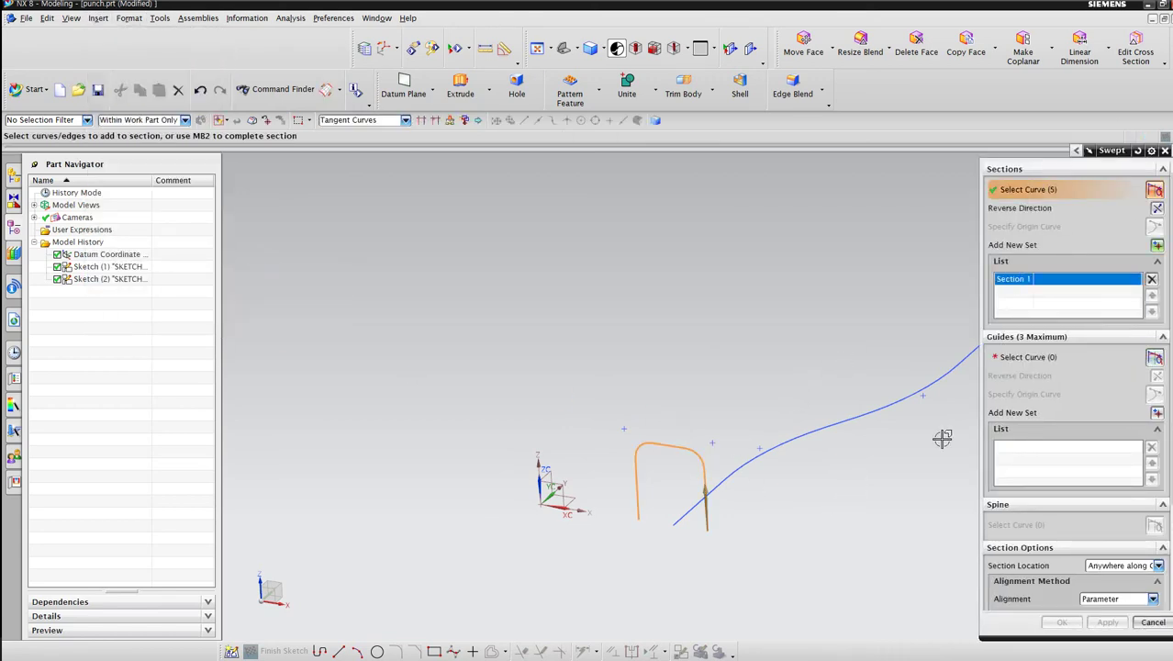
click(1028, 357)
click(809, 429)
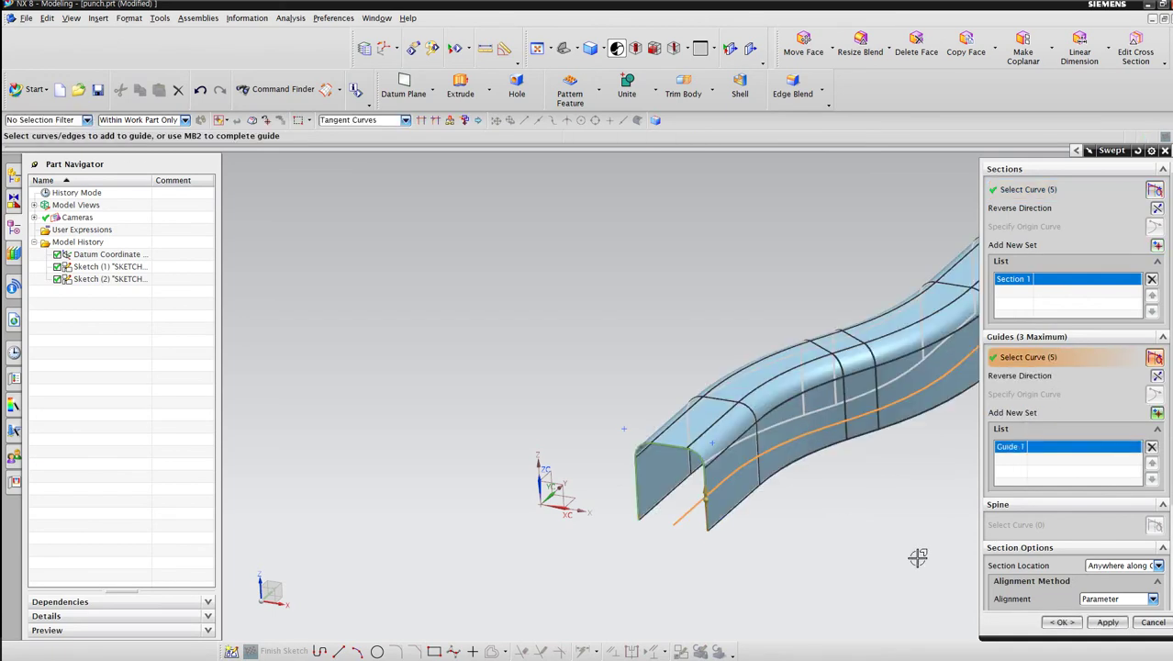
click(1061, 622)
mouse_move(786, 489)
middle_down()
mouse_move(850, 489)
mouse_move(797, 474)
middle_up()
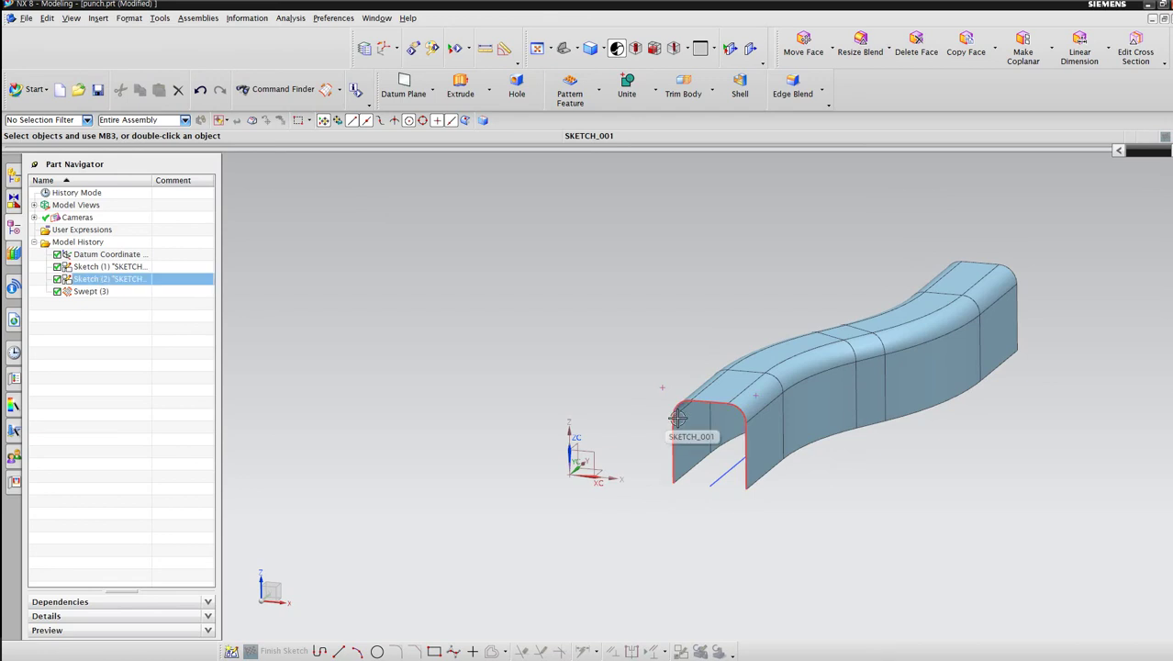
click(98, 90)
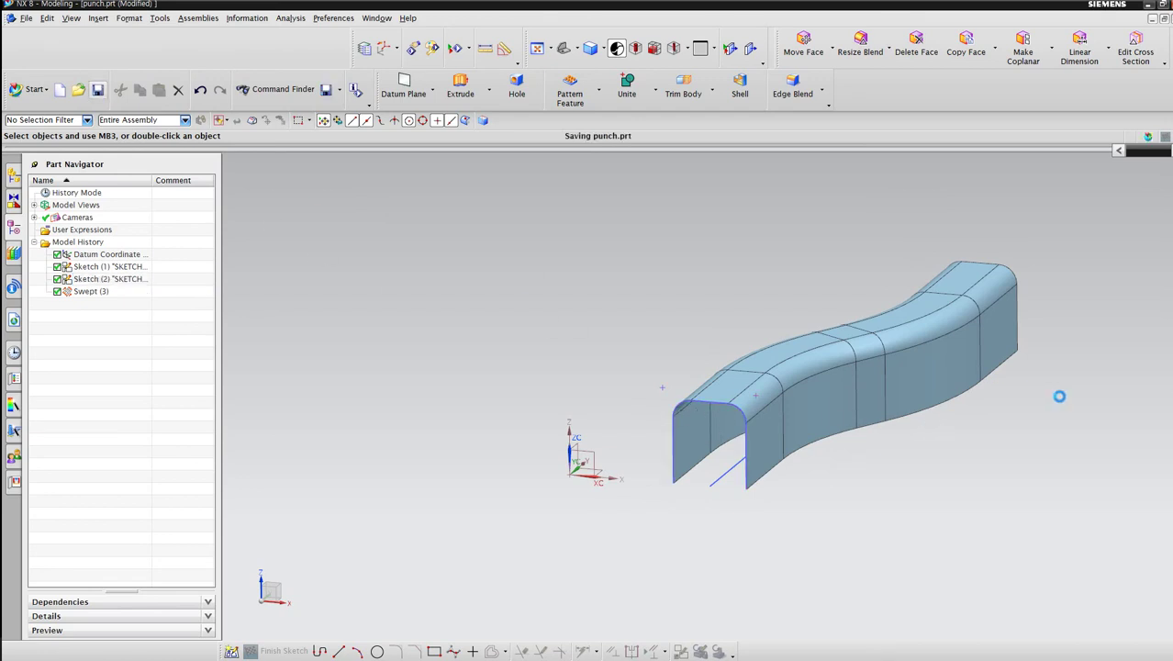
Step: Save a copy of the punch part as the IGES file punch in a new folder named modeling inside 20201130_s_rail
middle_drag(986, 399, 904, 419)
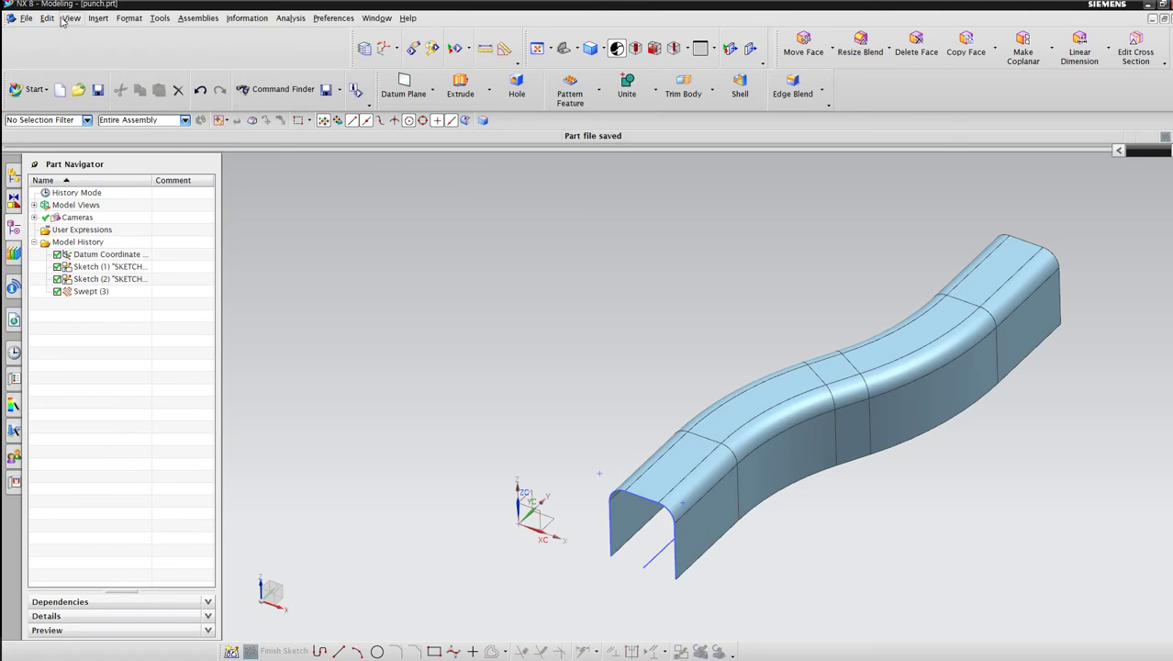
click(26, 19)
click(82, 116)
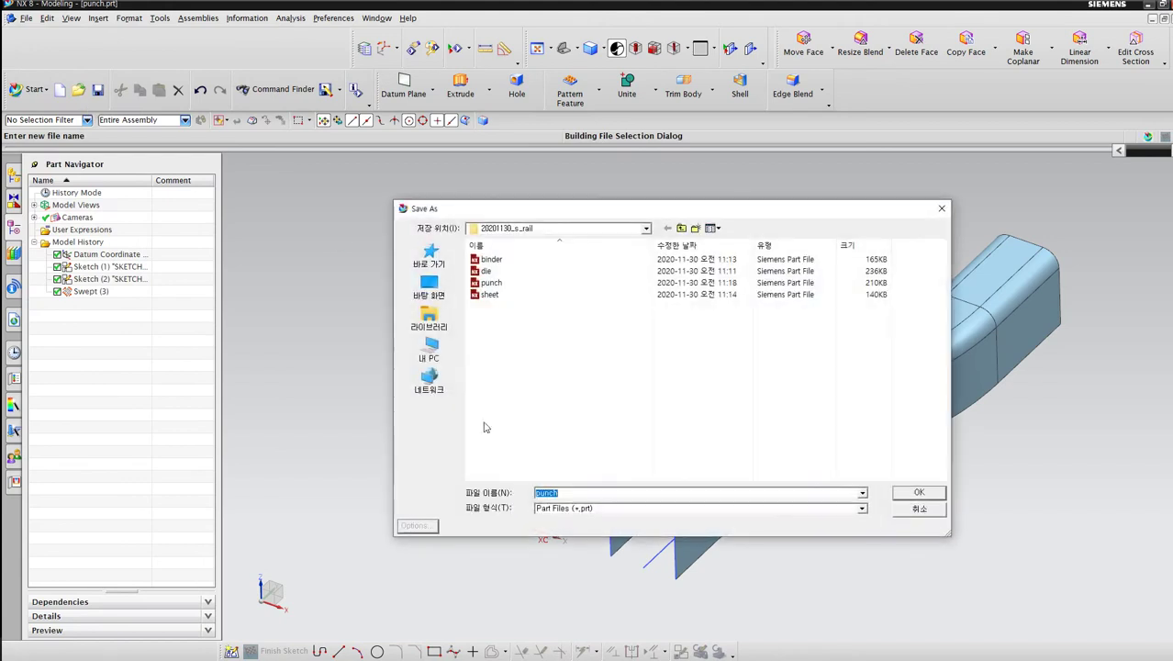
click(569, 508)
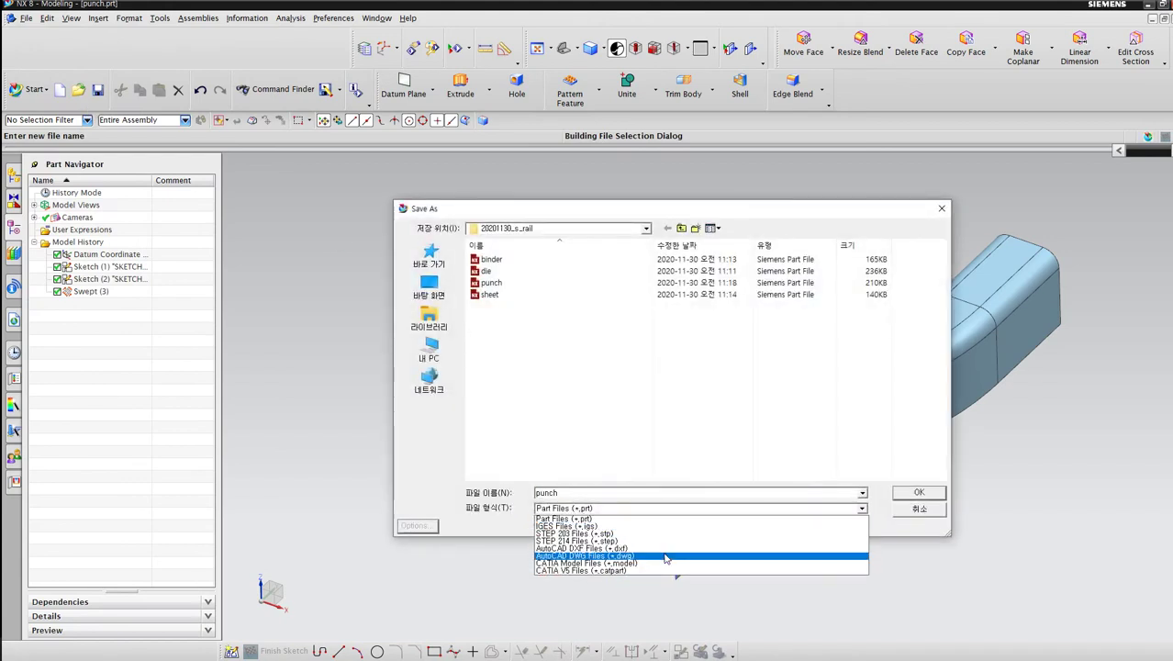
click(573, 526)
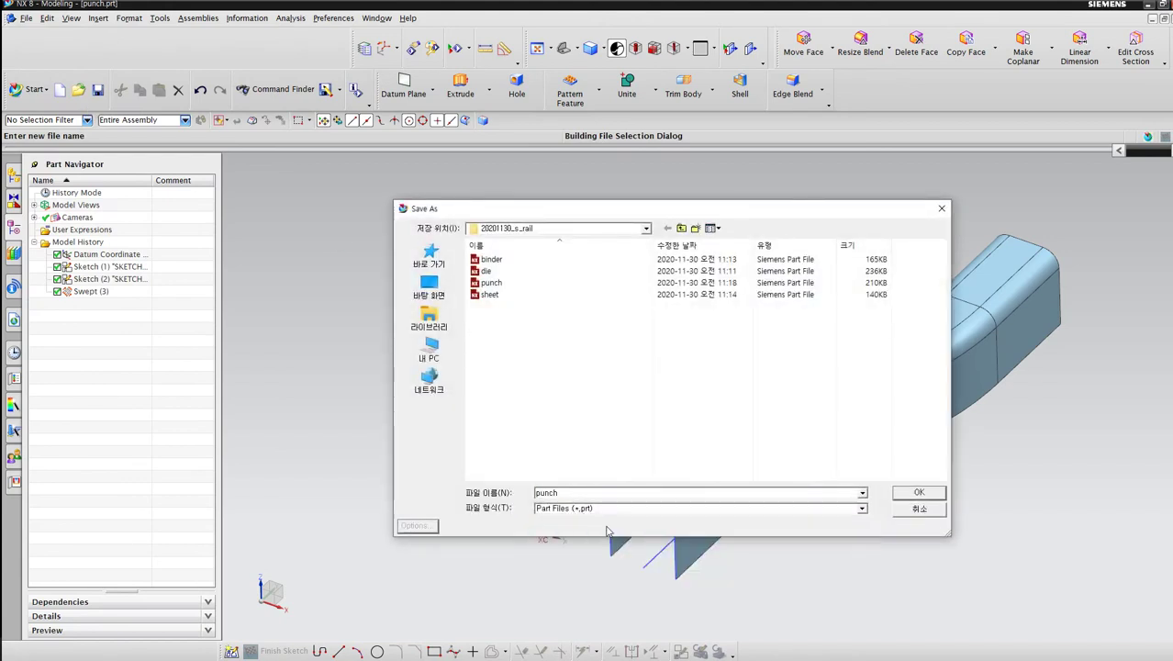
click(697, 228)
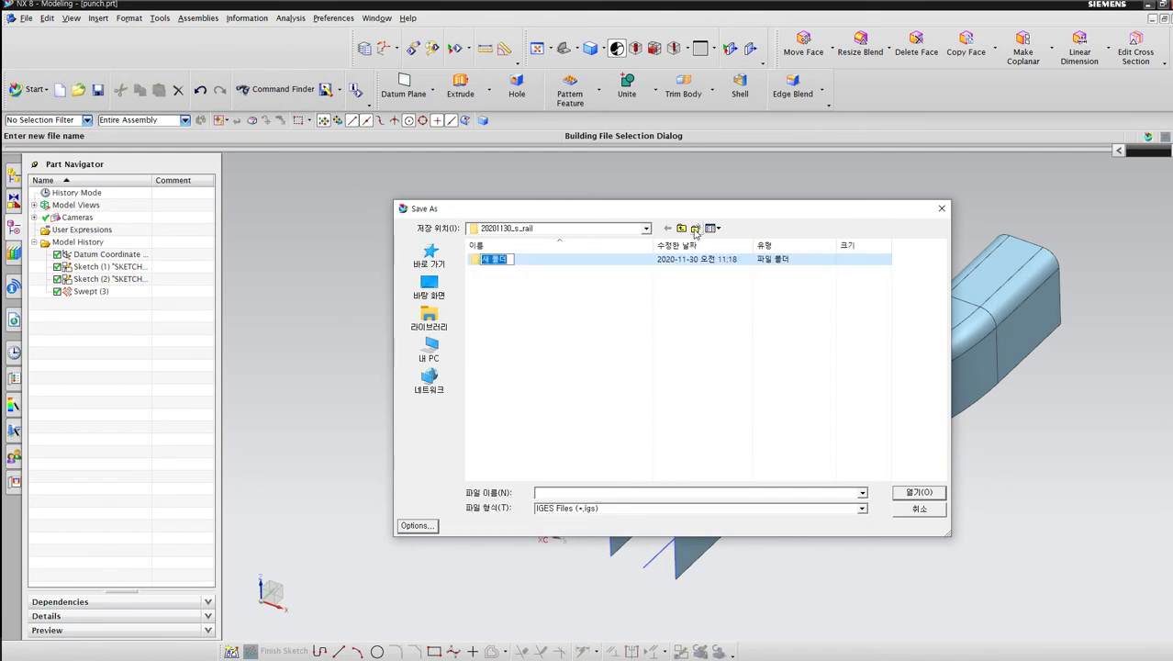
text(modeling)
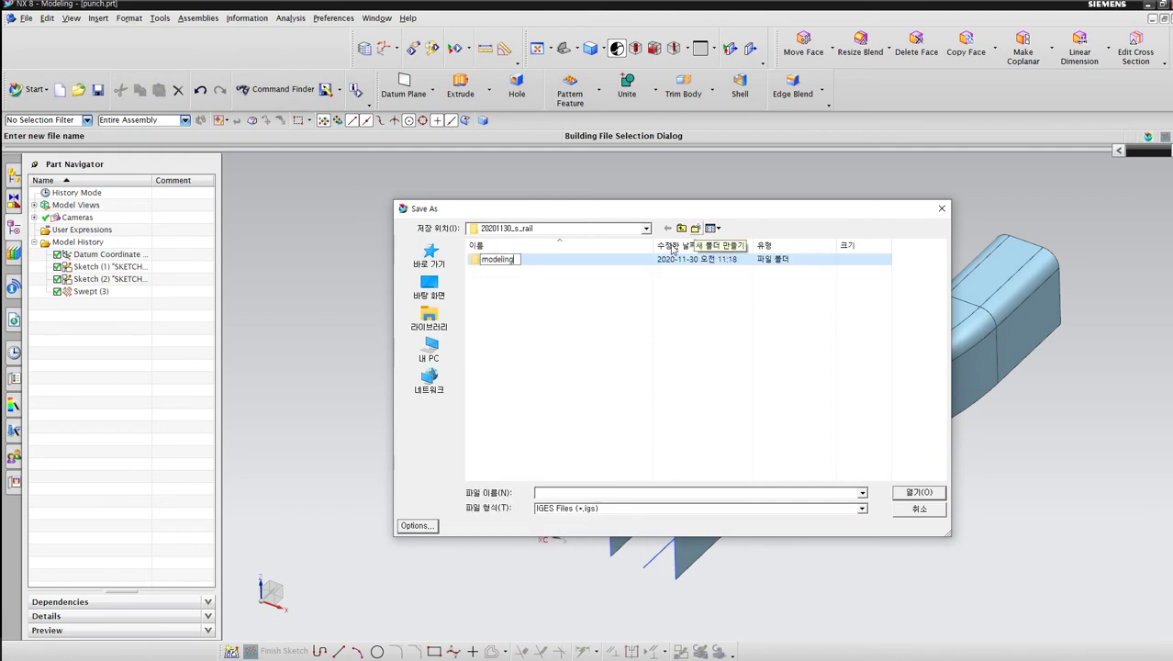
key(Return)
key(Return)
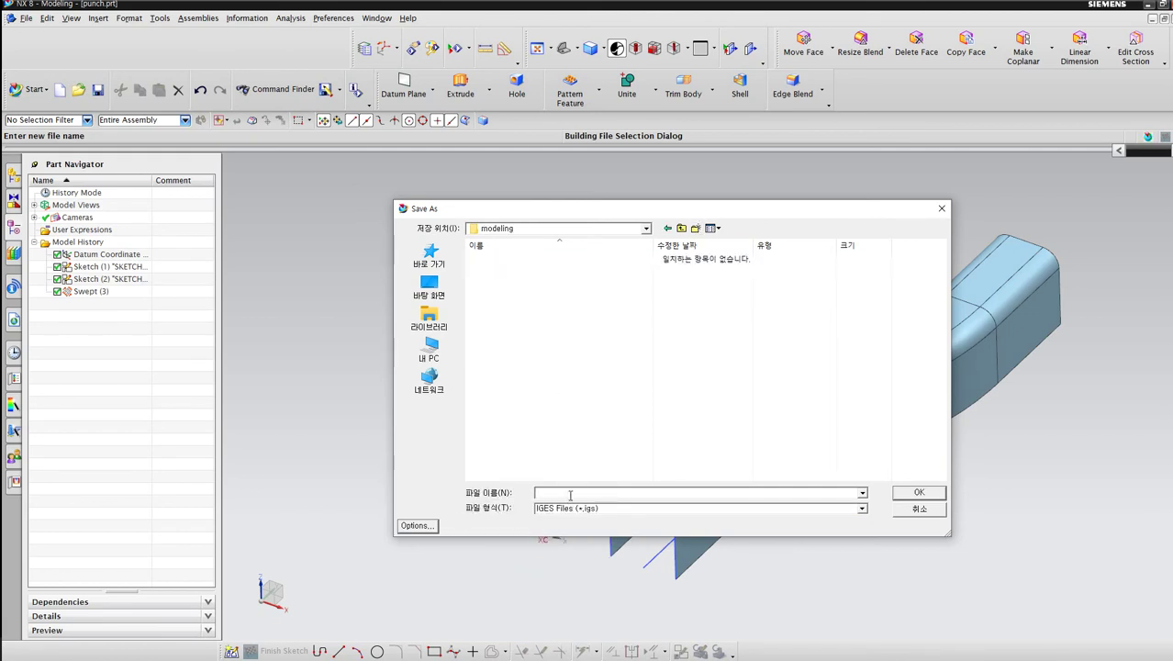
text(punch)
key(Return)
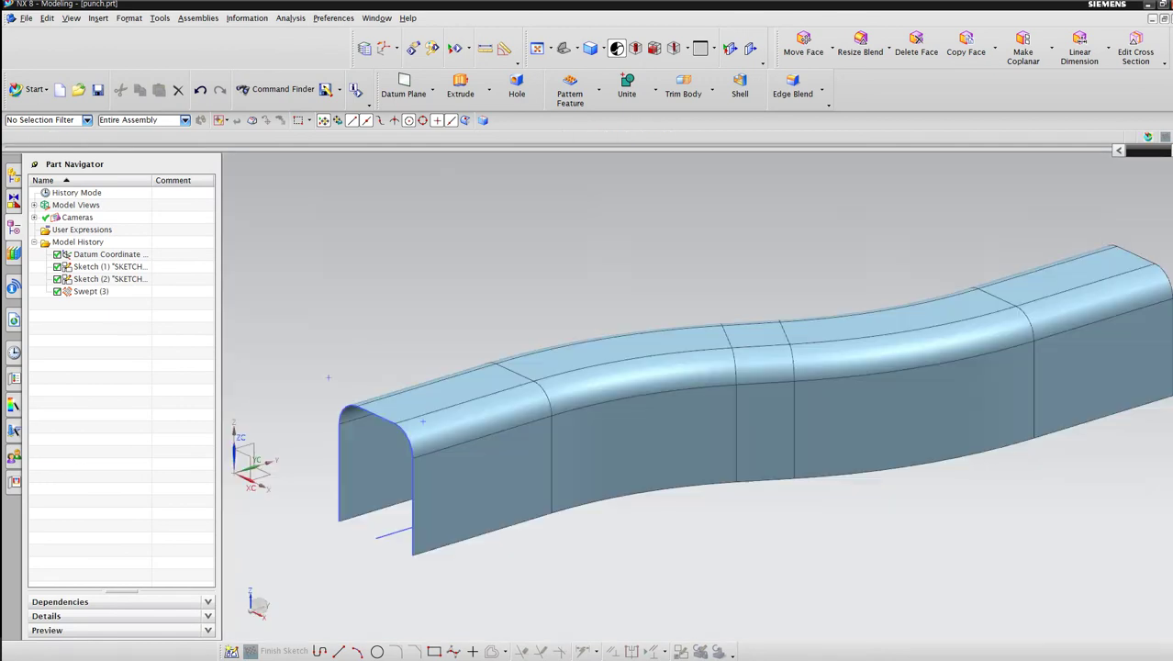
Step: Switch to sheet.prt and save a copy of it in IGES format in the modeling folder
click(377, 18)
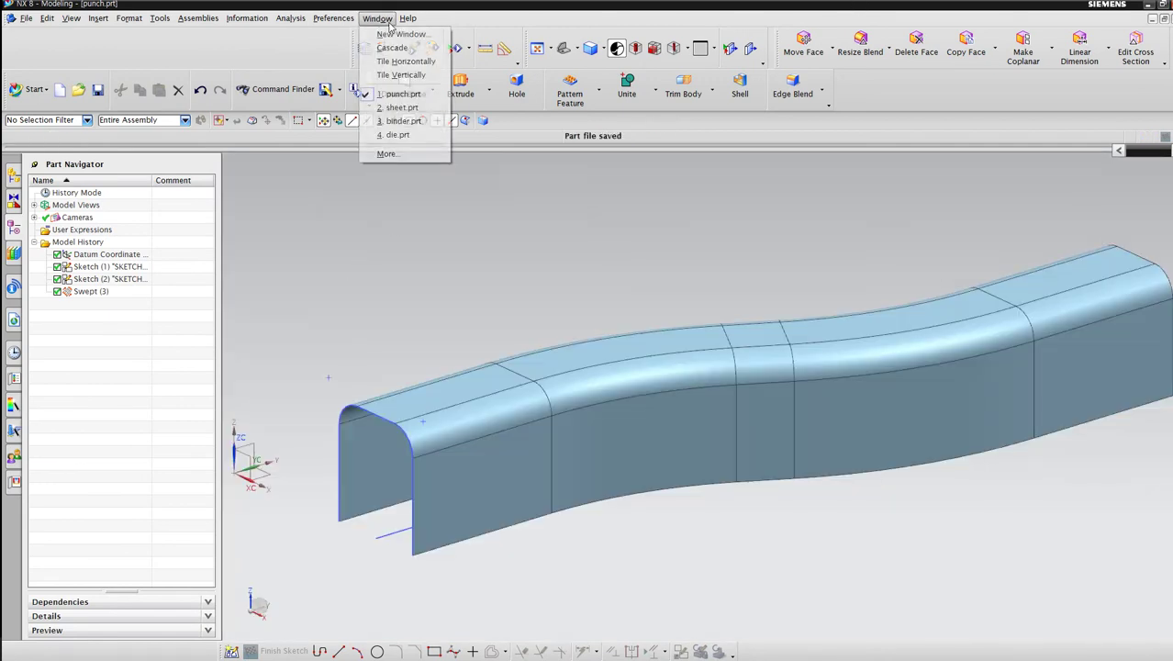
click(405, 126)
click(27, 18)
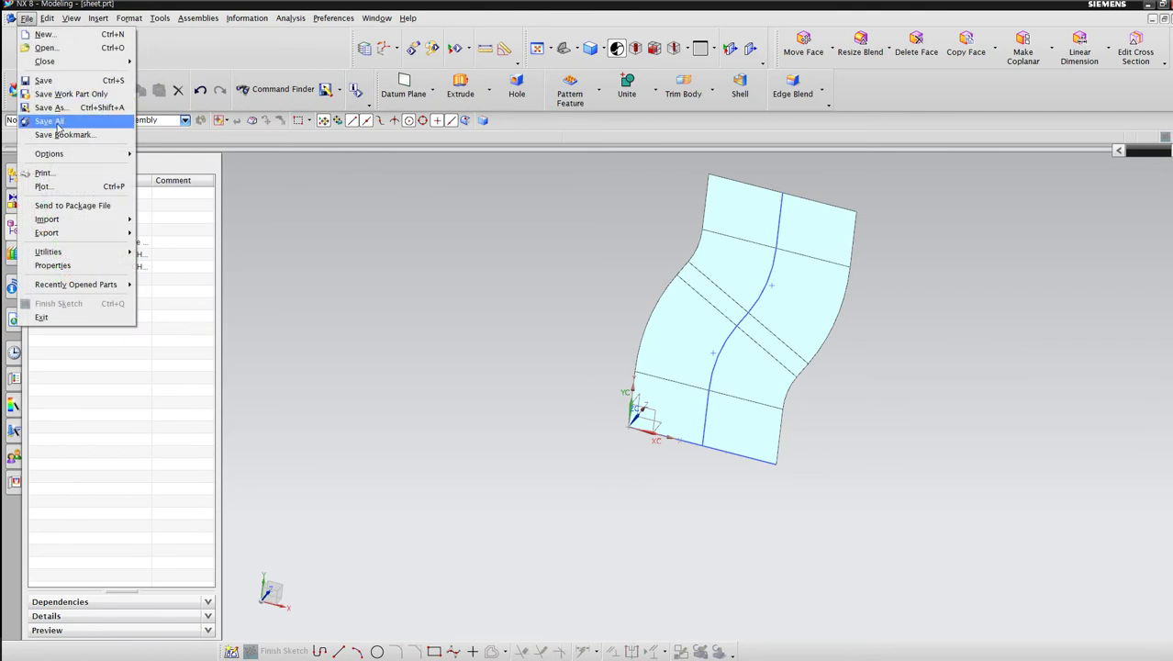
key(Escape)
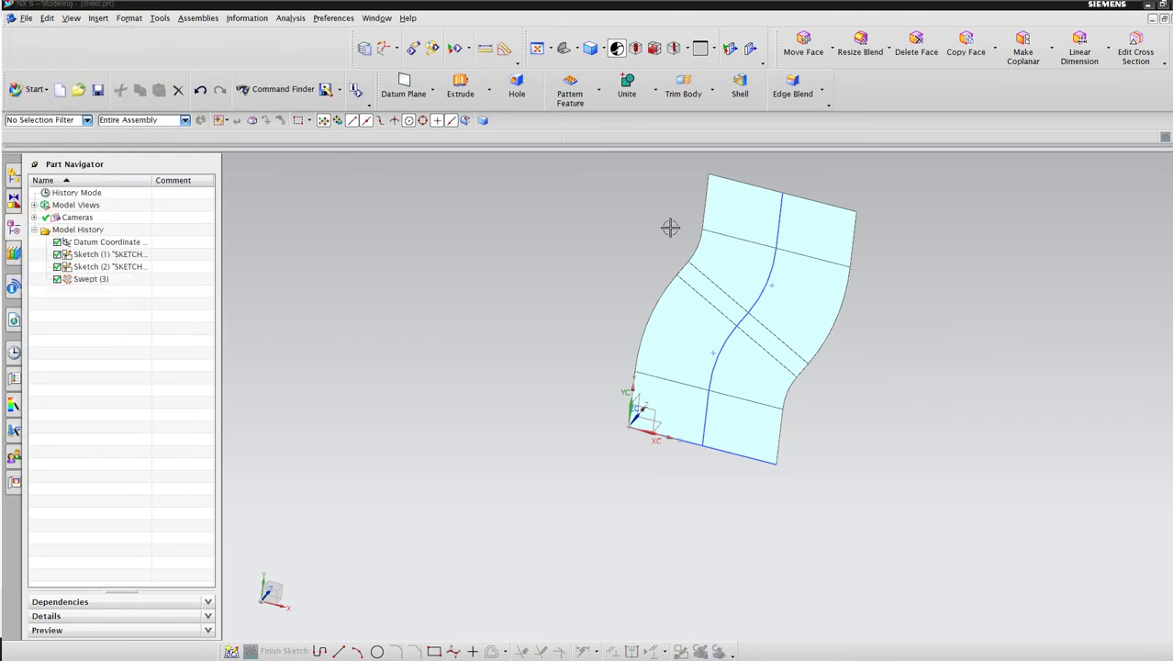
click(26, 18)
click(73, 108)
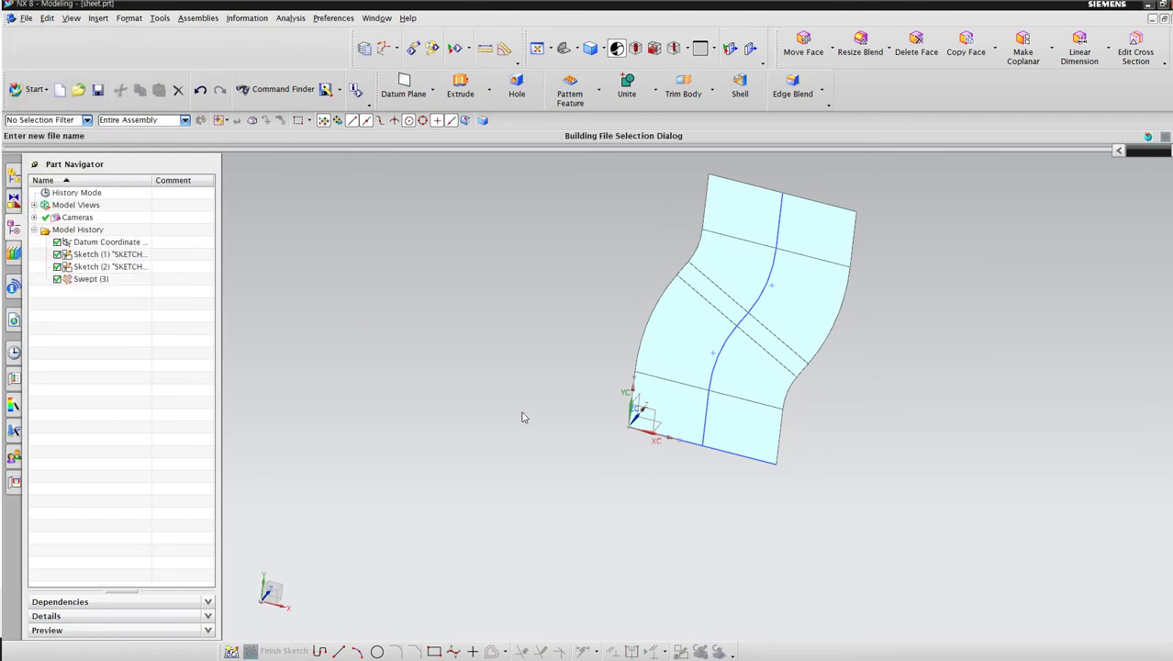
double_click(569, 493)
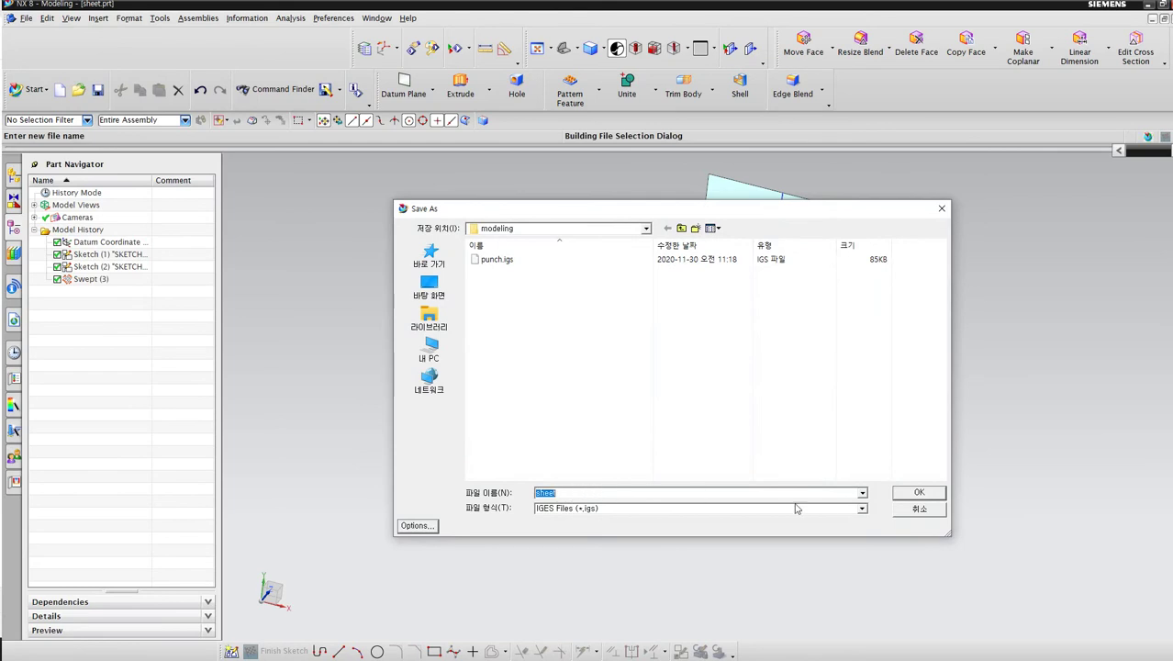
click(919, 495)
Step: Switch to binder.prt and save a copy of it in IGES format in the modeling folder
click(377, 18)
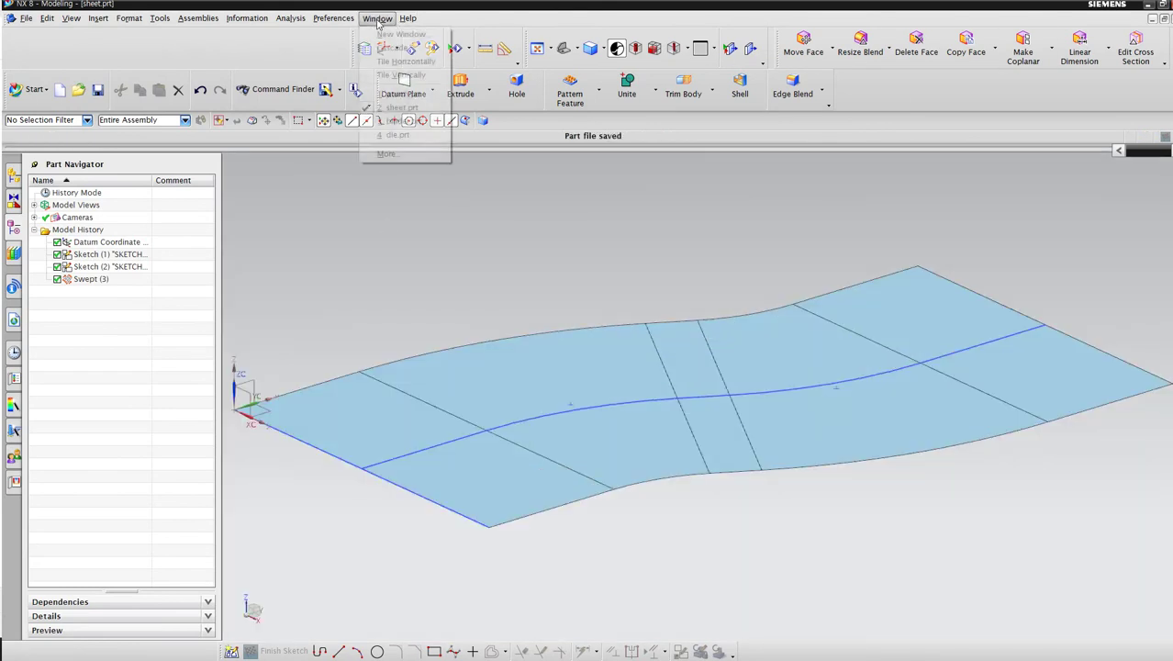
click(400, 93)
click(383, 19)
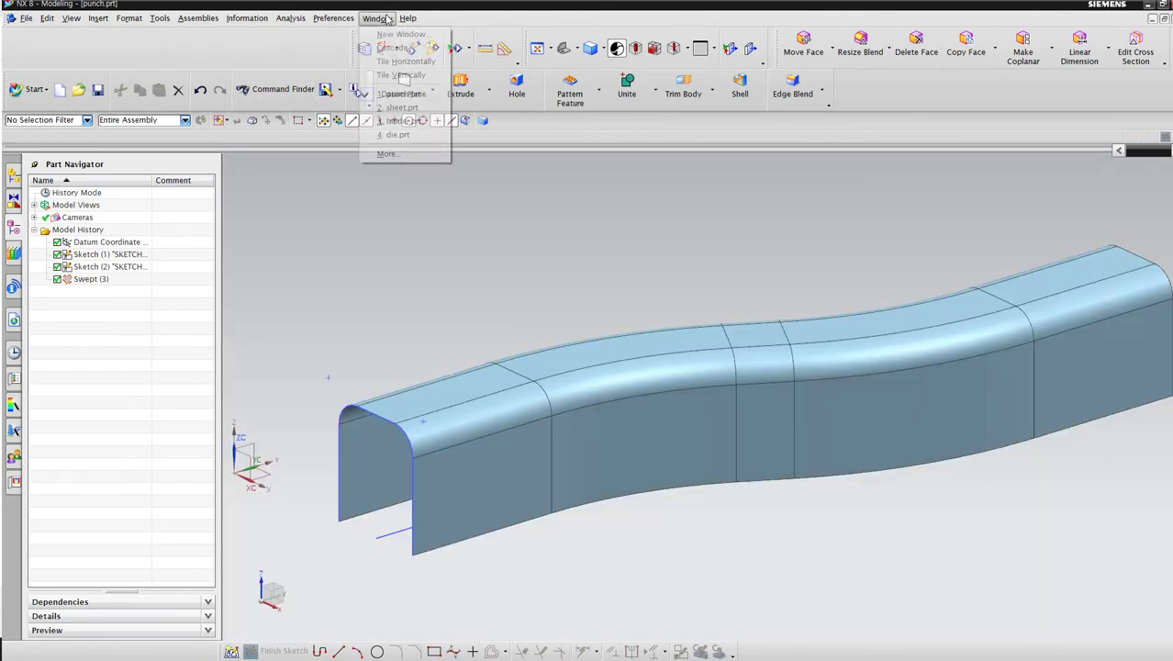
click(399, 121)
click(27, 18)
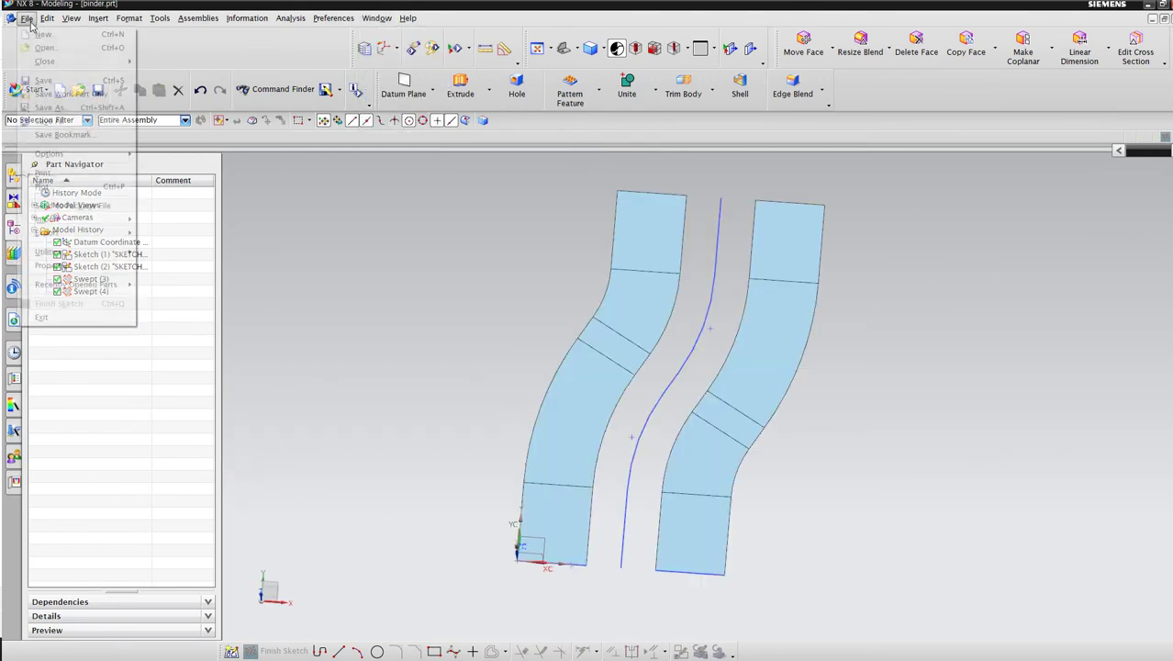
click(55, 108)
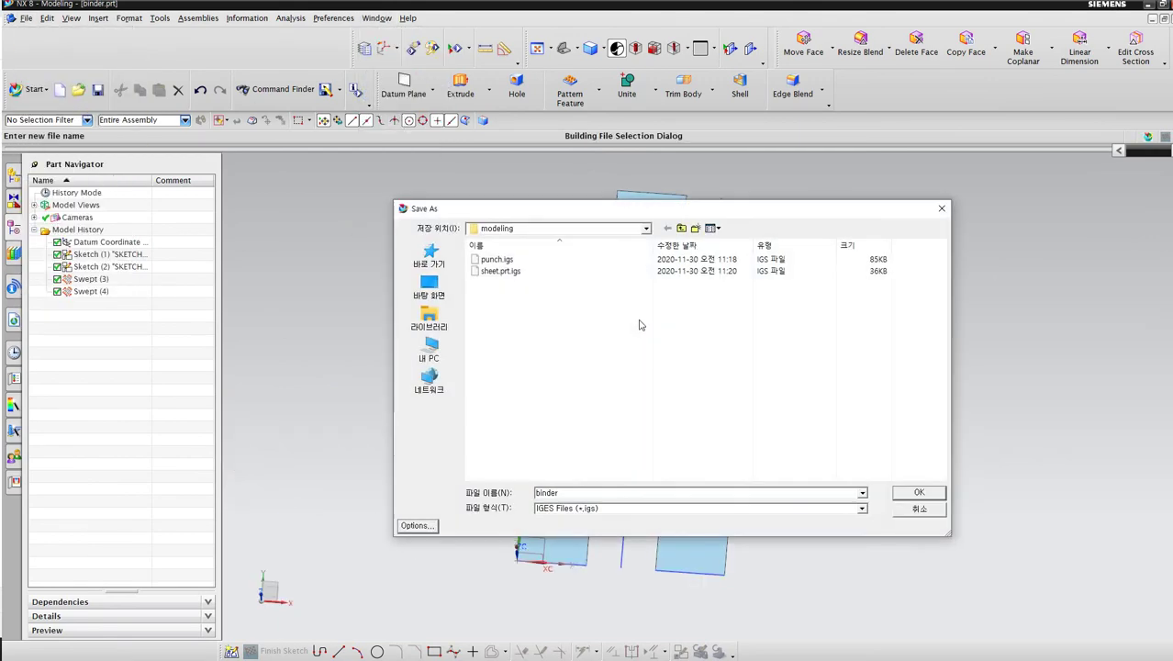
click(918, 493)
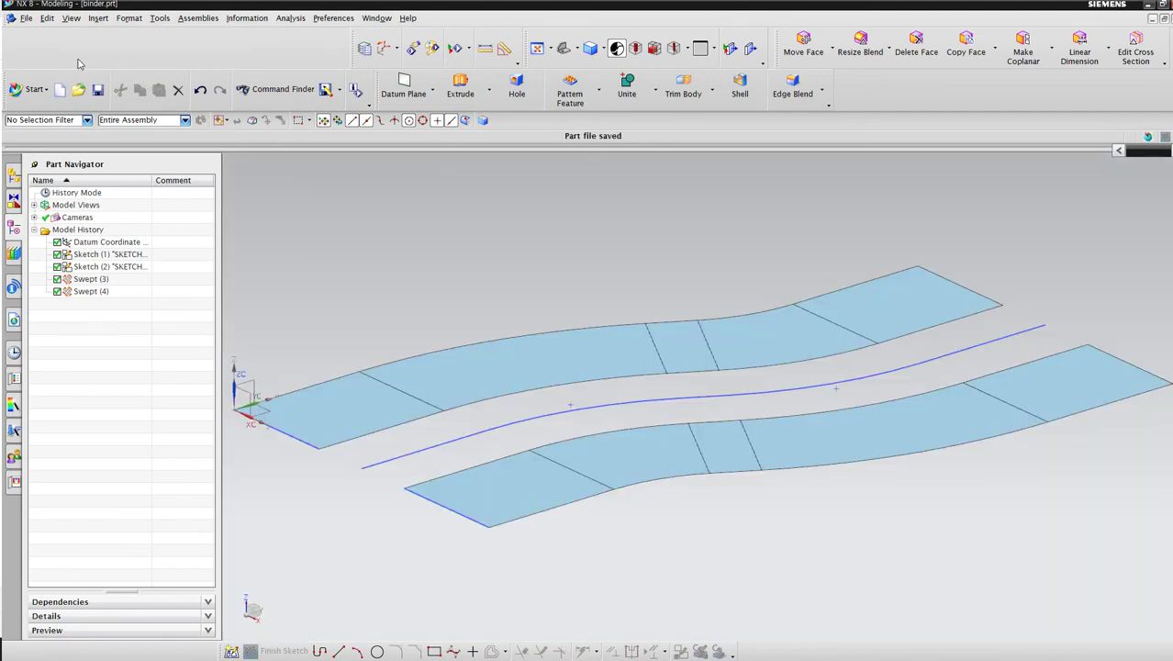
Step: Switch to die.prt and save a copy of it in IGES format in the modeling folder
click(26, 18)
click(377, 18)
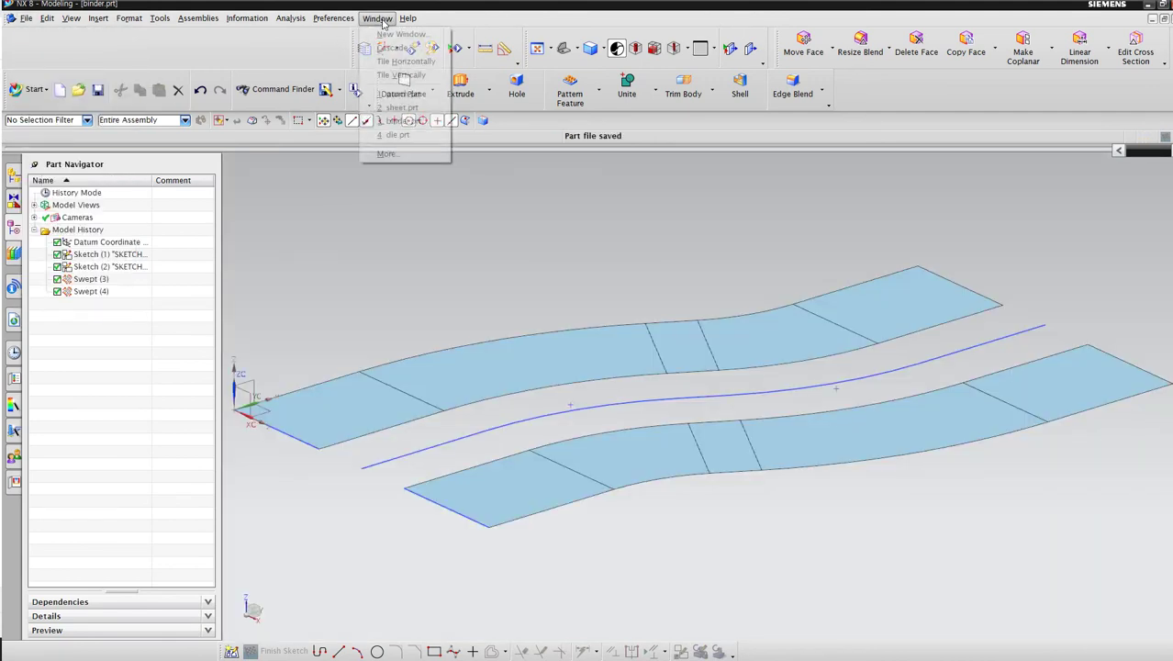
click(393, 135)
click(28, 19)
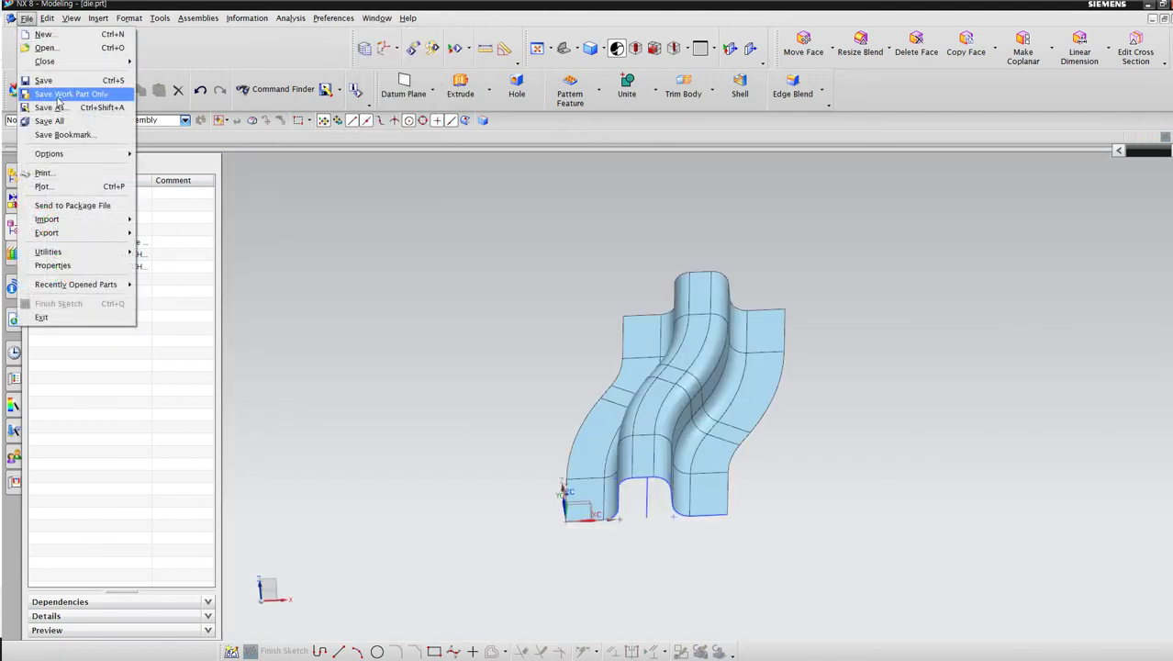
click(55, 115)
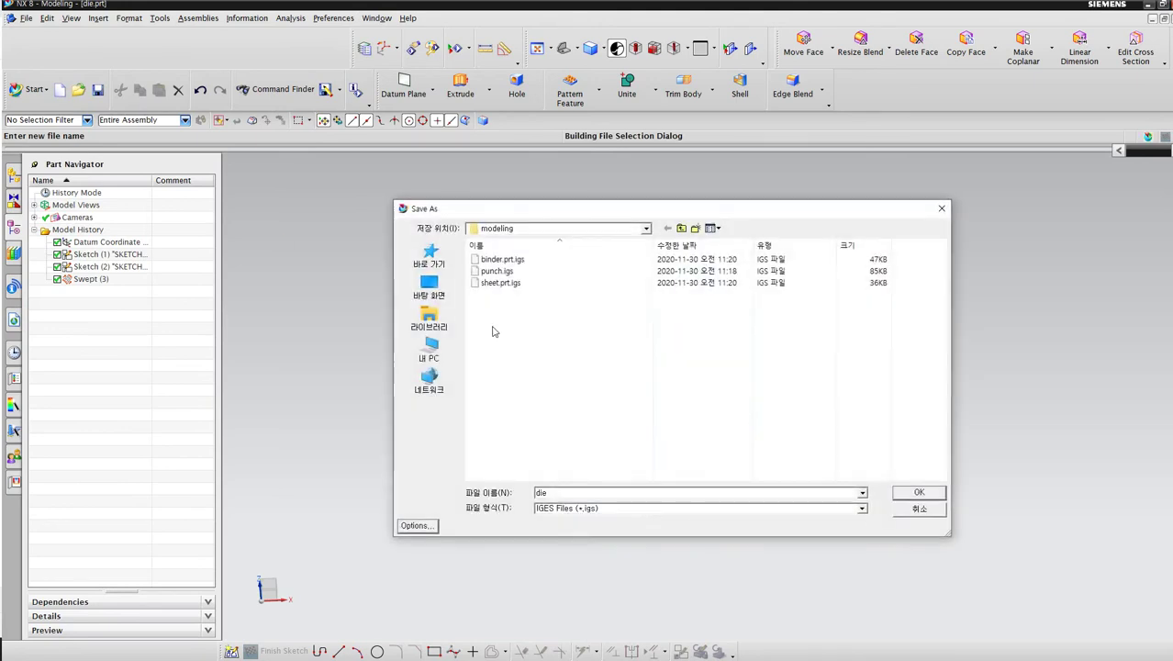
click(920, 492)
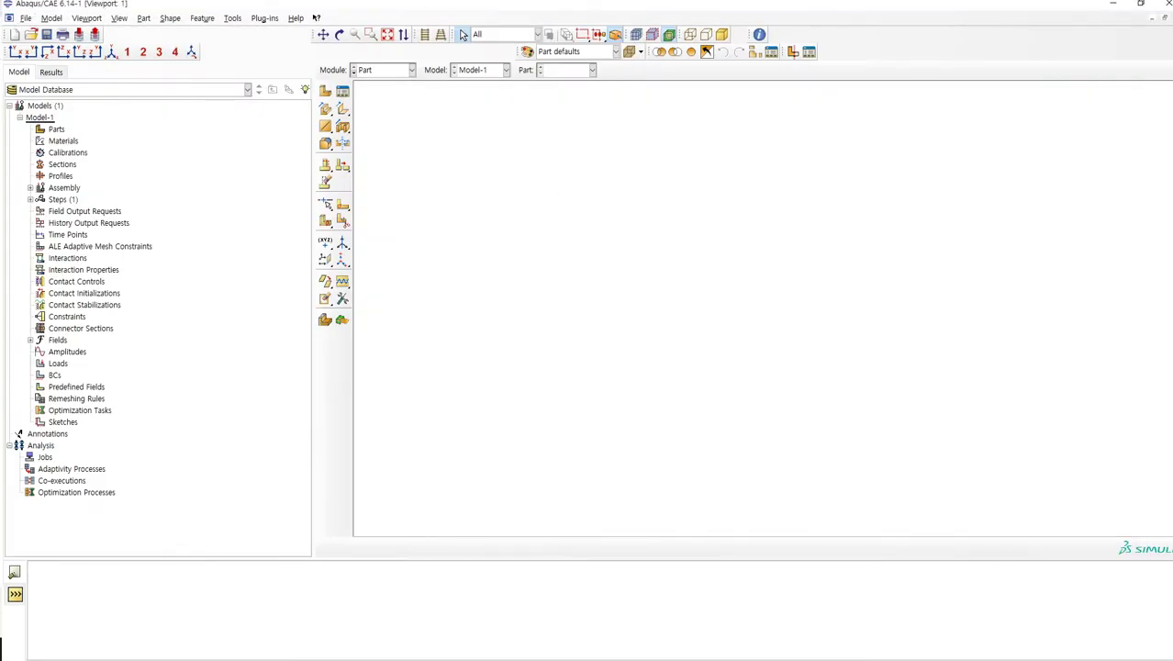
Step: Switch to Abaqus/CAE and bring up the file commands for the empty model database
click(26, 18)
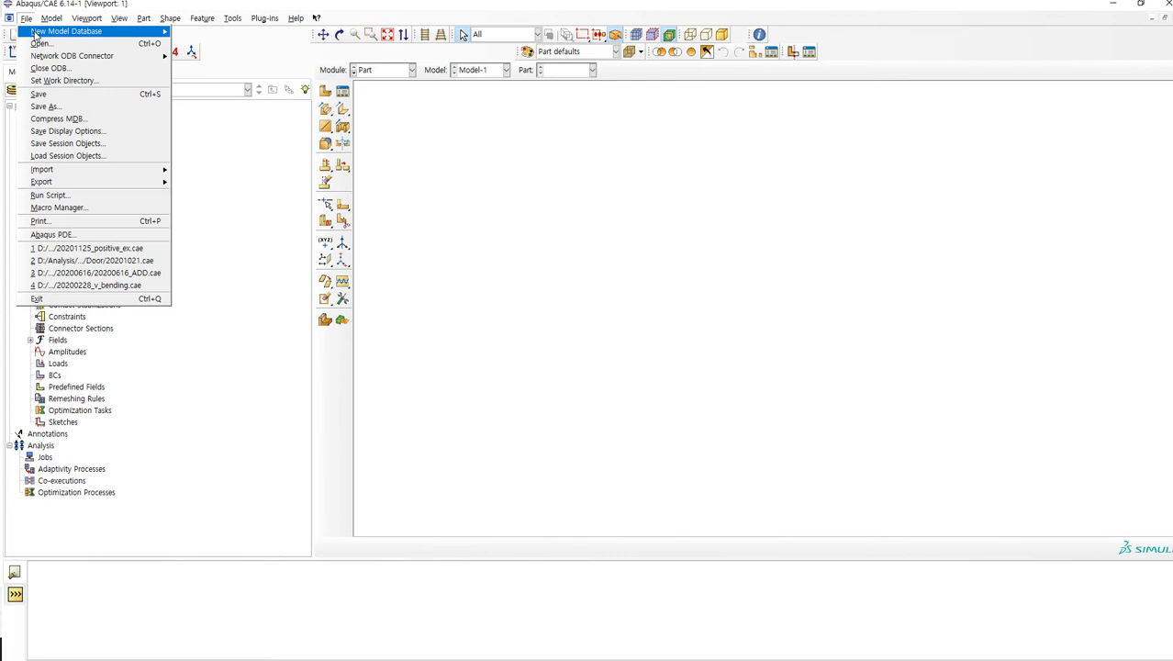
click(450, 105)
click(25, 19)
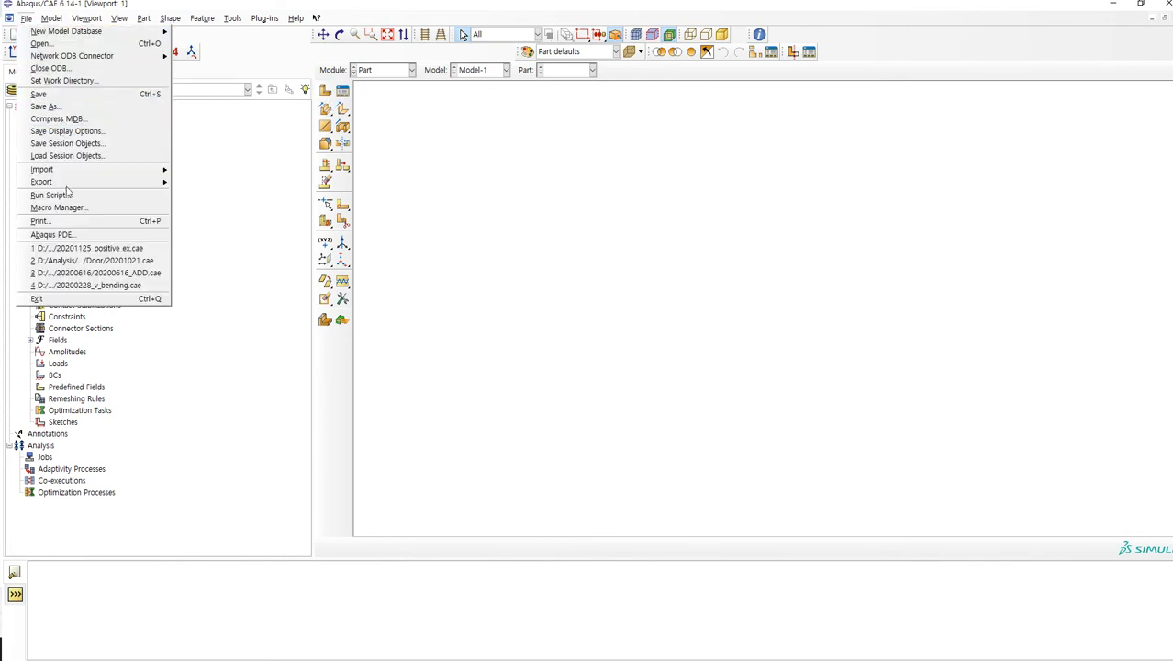